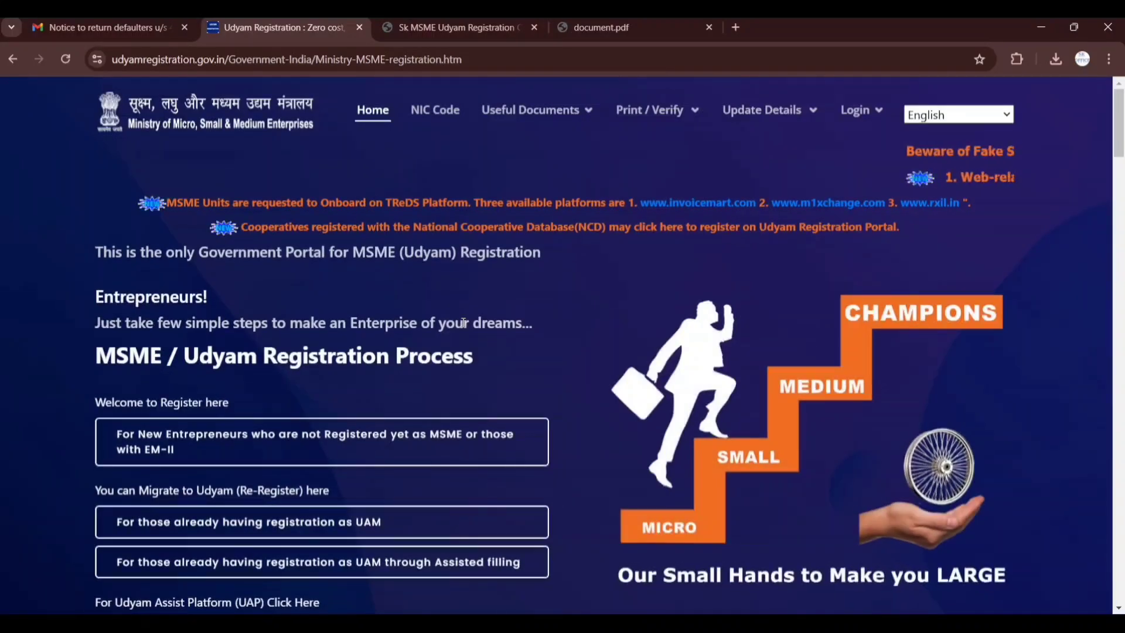
Open the Udyam registration form for new entrepreneurs not yet registered as MSME or those with EM-II
scroll(454, 321, down, 1)
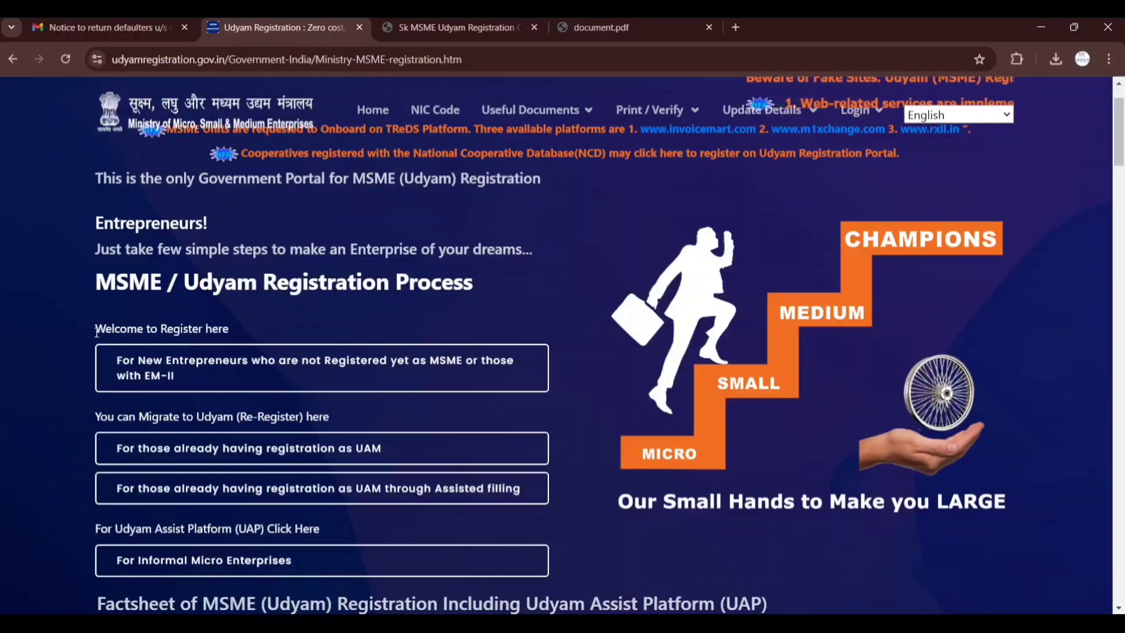
drag(76, 327, 227, 330)
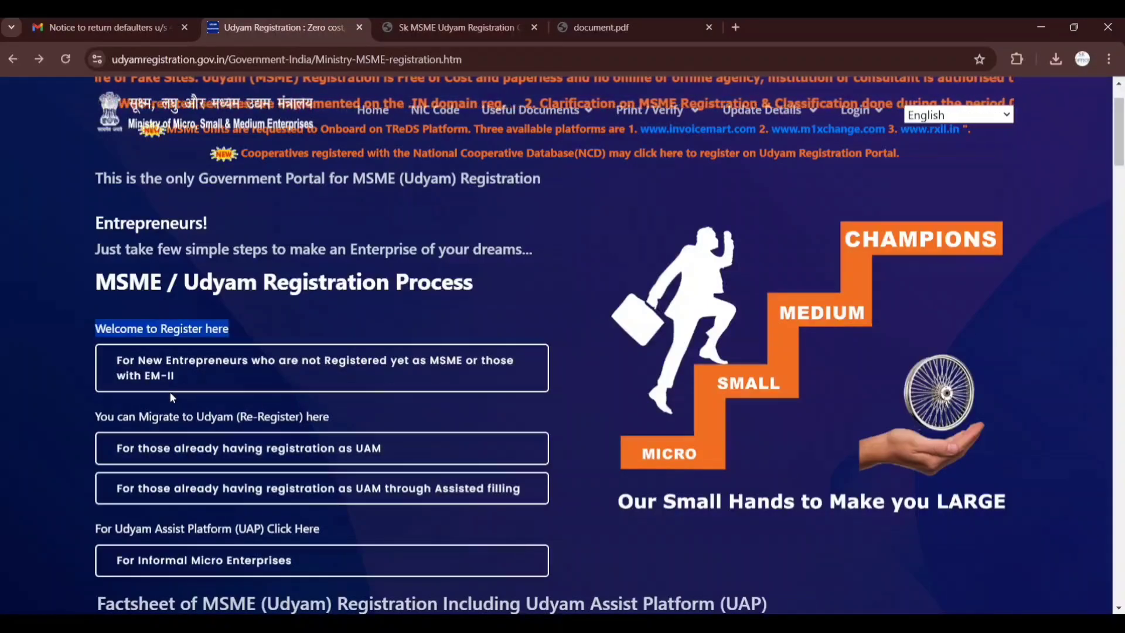
click(183, 382)
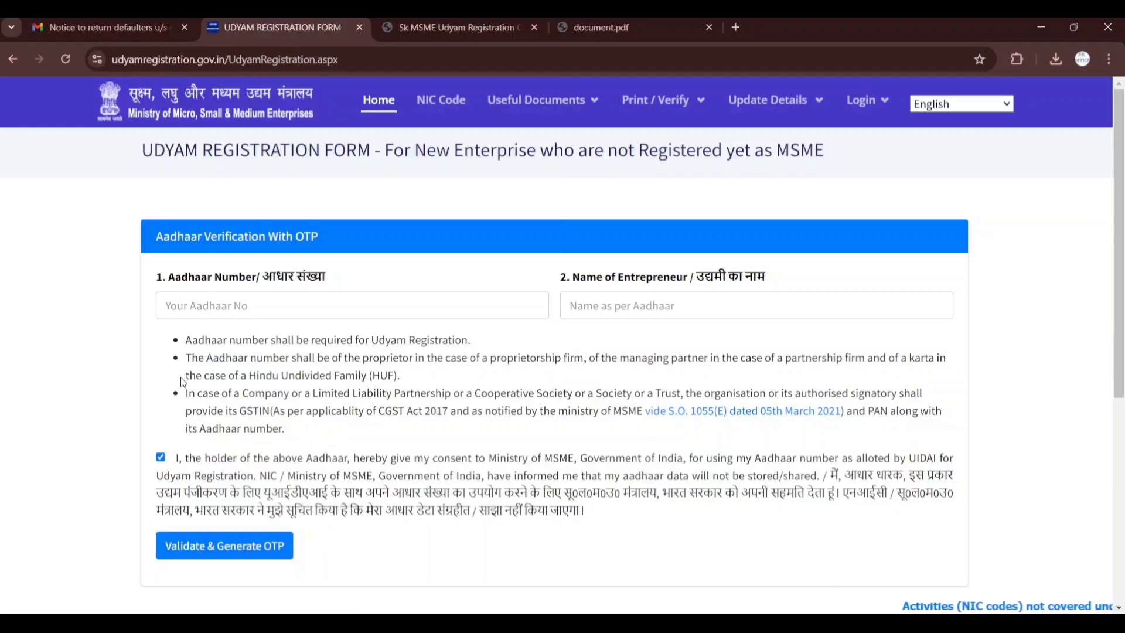
Enter the entrepreneur's Aadhaar number in the Aadhaar verification section
click(258, 308)
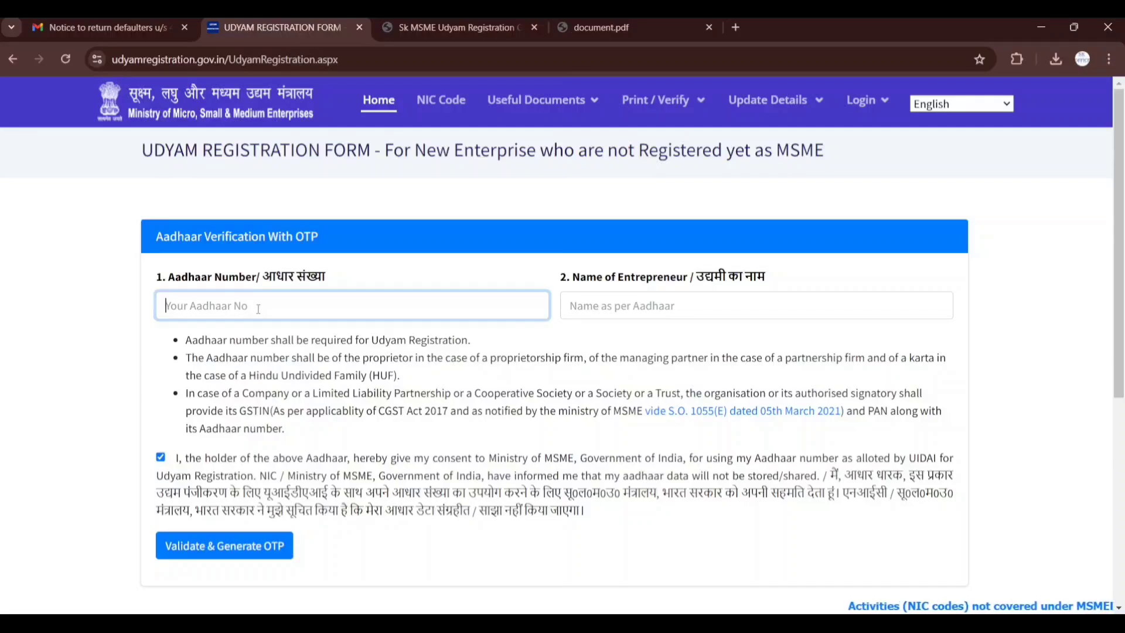
click(660, 295)
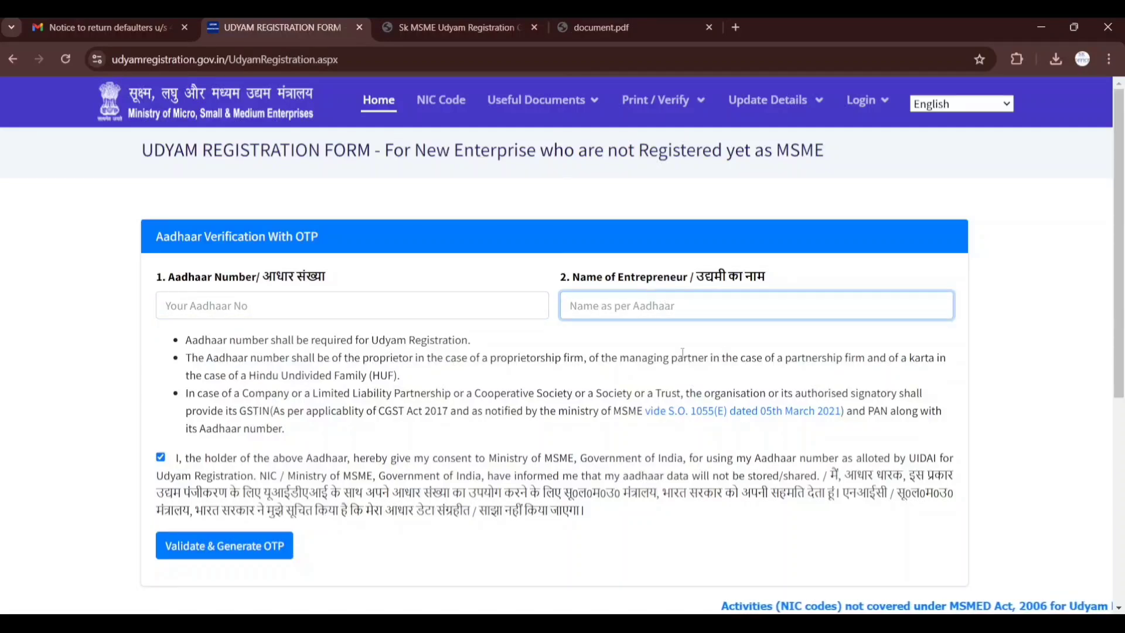
click(382, 298)
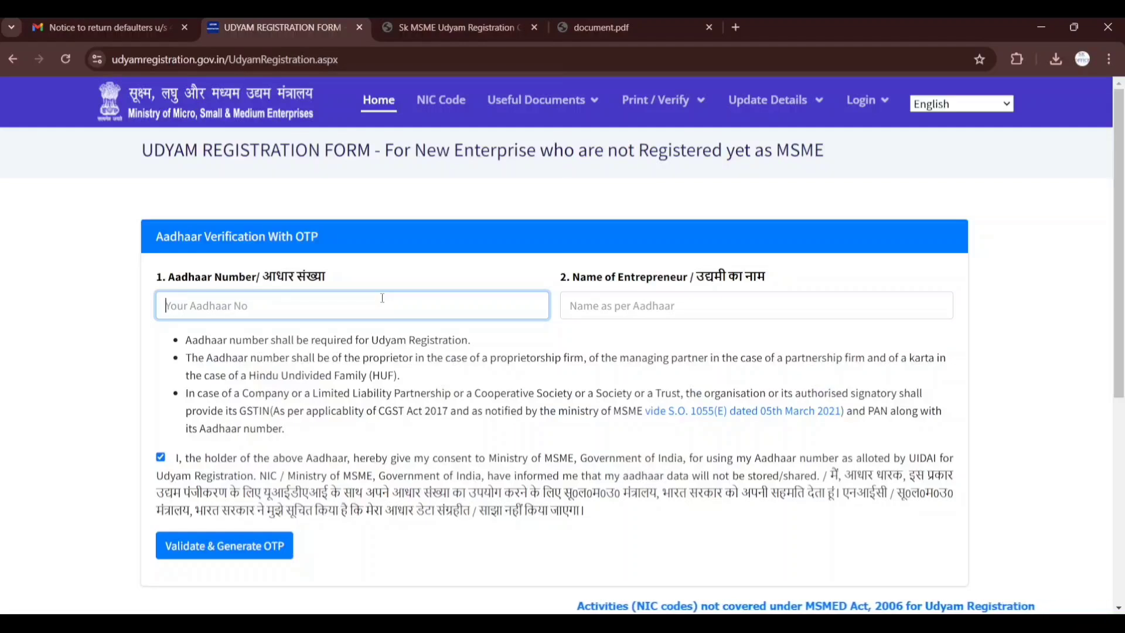
text(33)
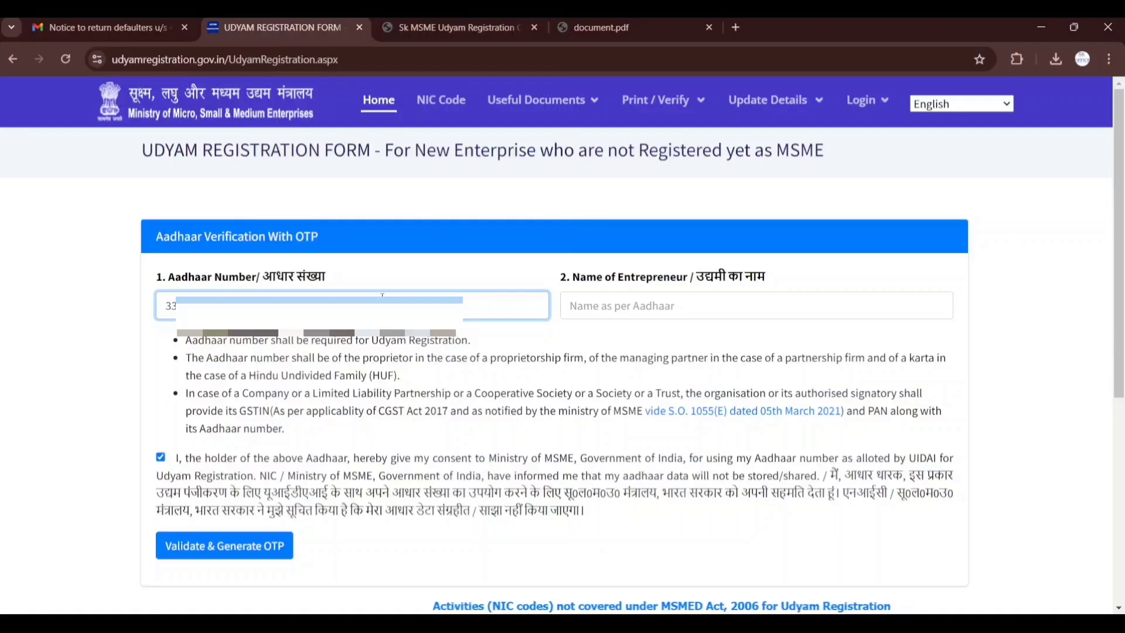
Enter the entrepreneur's name in capitals as per Aadhaar, and generate the Aadhaar OTP
click(680, 316)
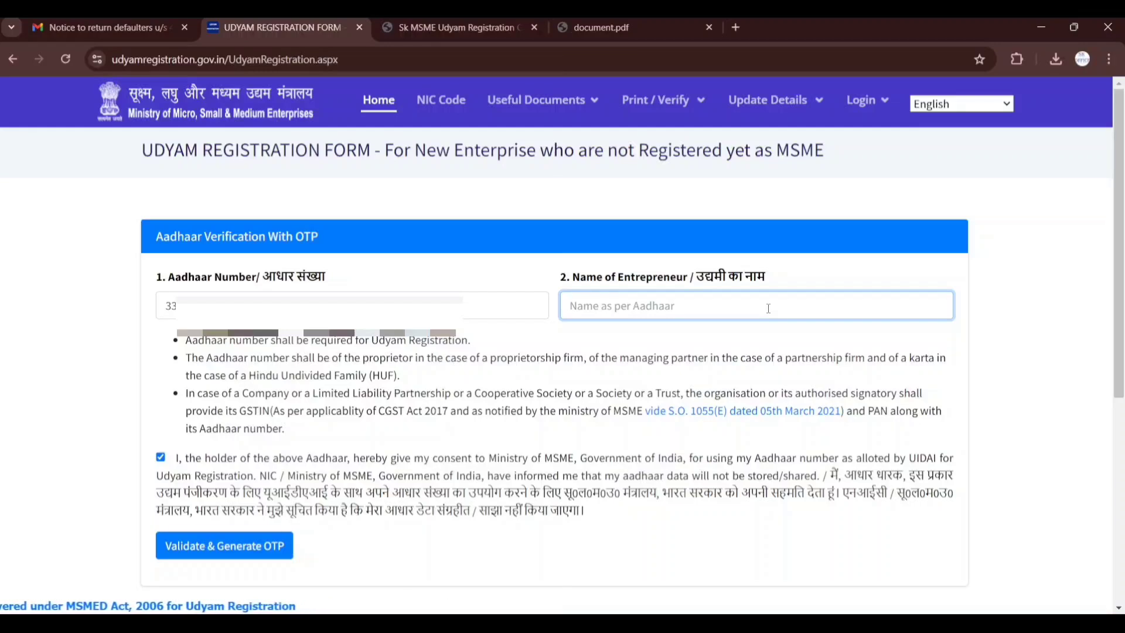
text(sunil)
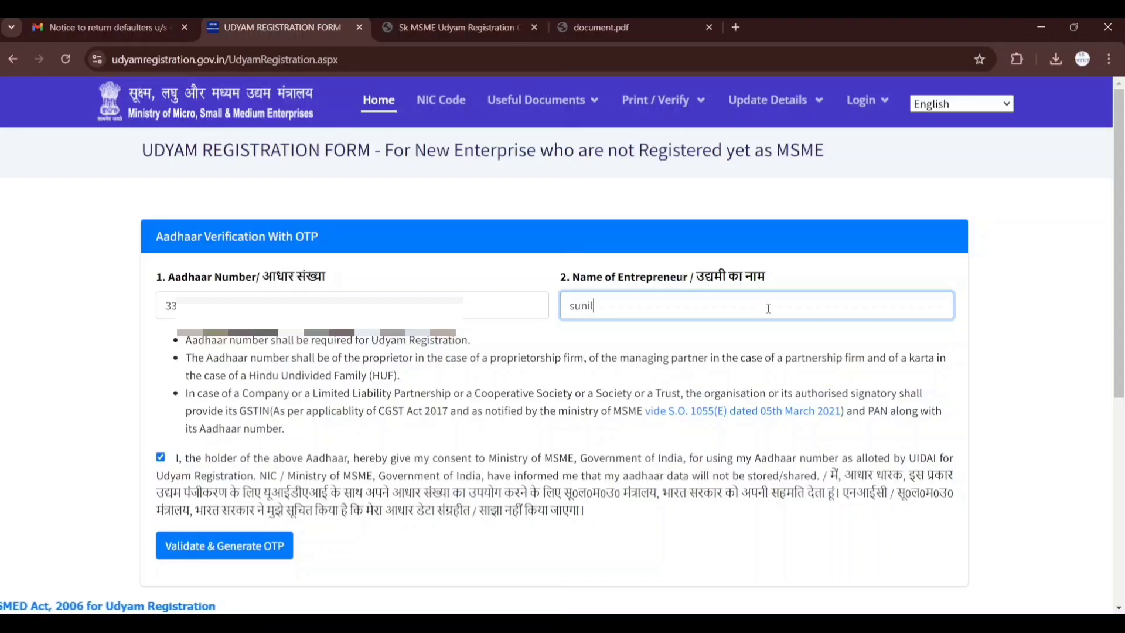
key(BackSpace)
key(BackSpace)
key(BackSpace)
key(BackSpace)
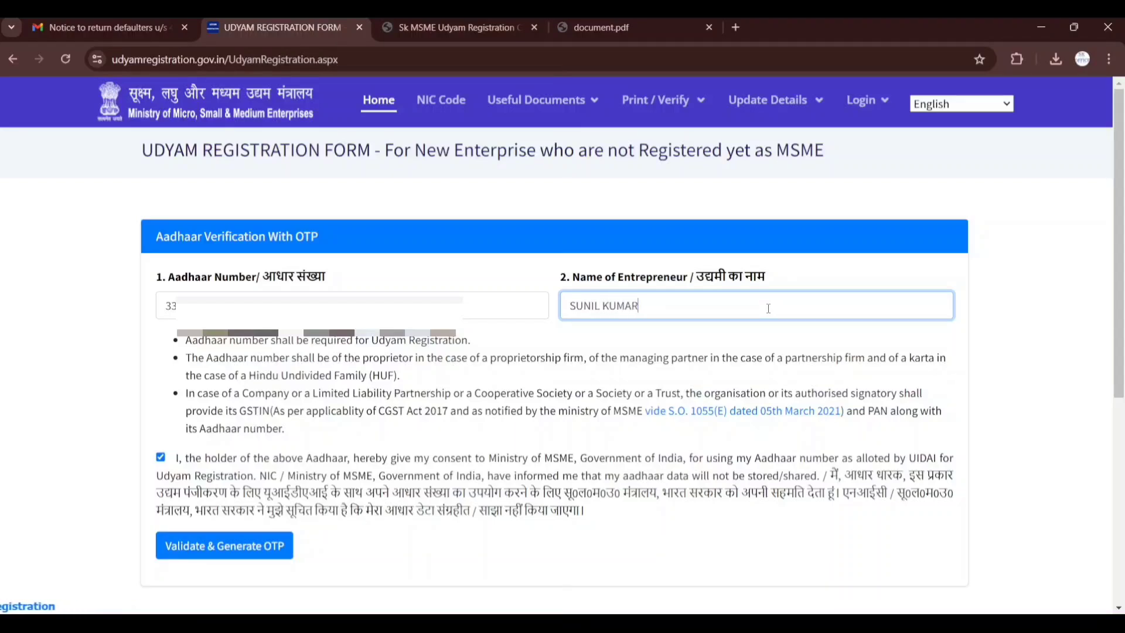
scroll(581, 401, down, 1)
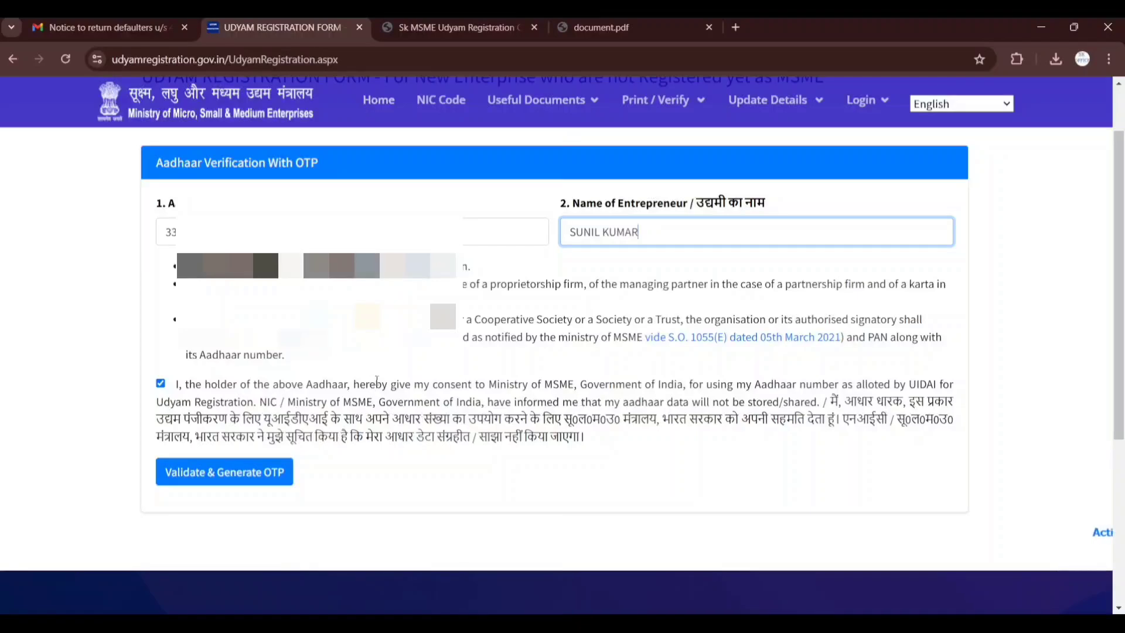
click(242, 484)
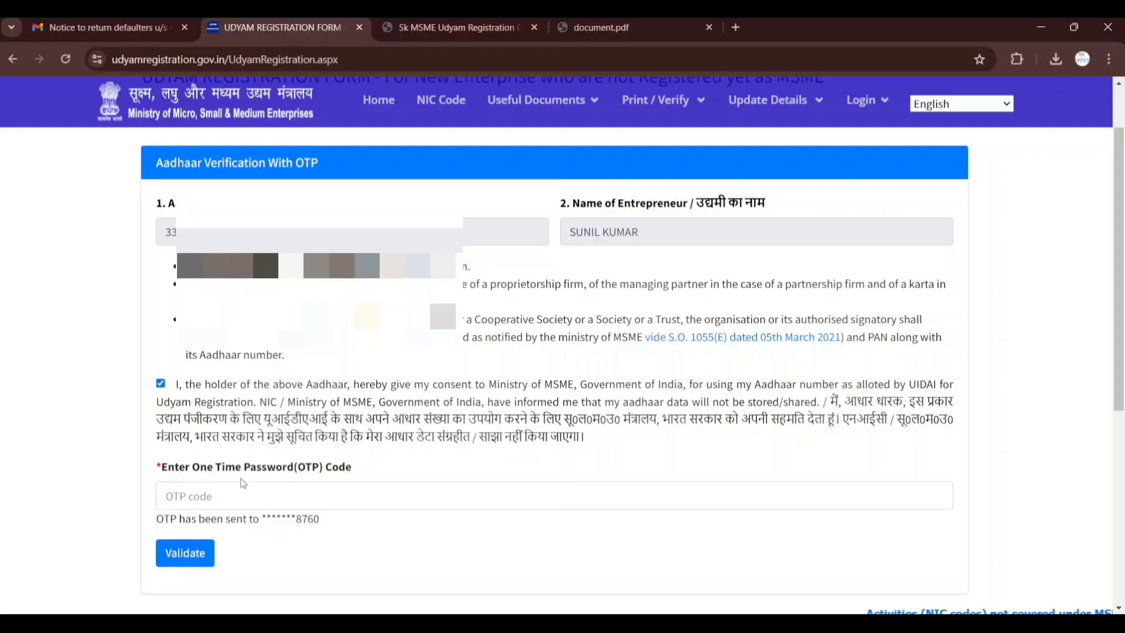
Enter the one-time password code sent to the registered mobile and validate the Aadhaar
click(248, 491)
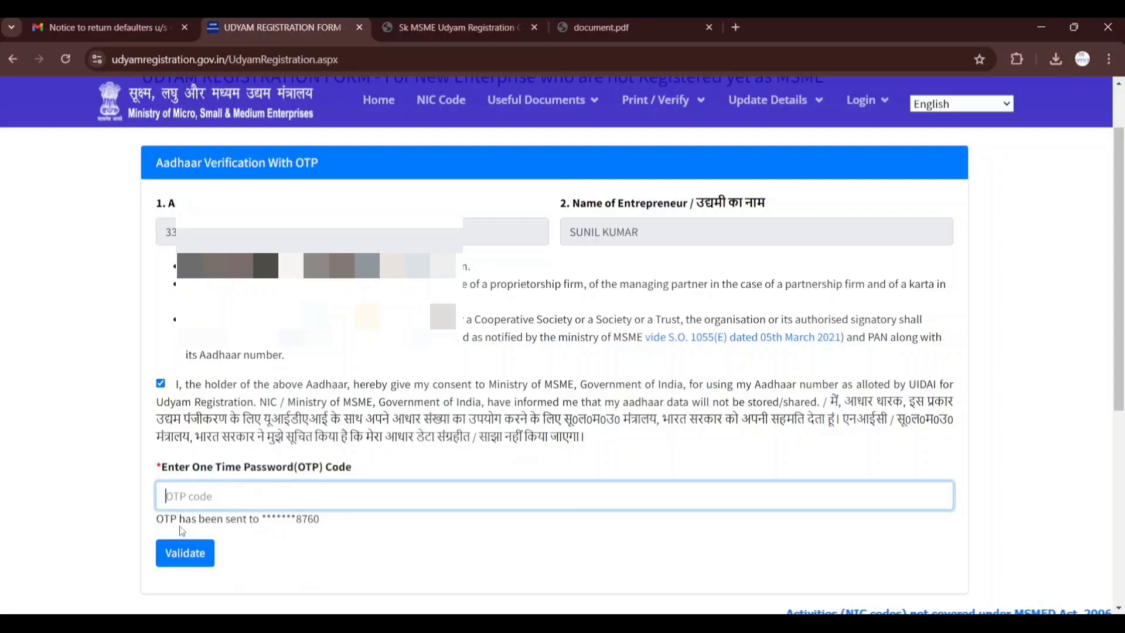
drag(295, 519, 321, 526)
click(326, 500)
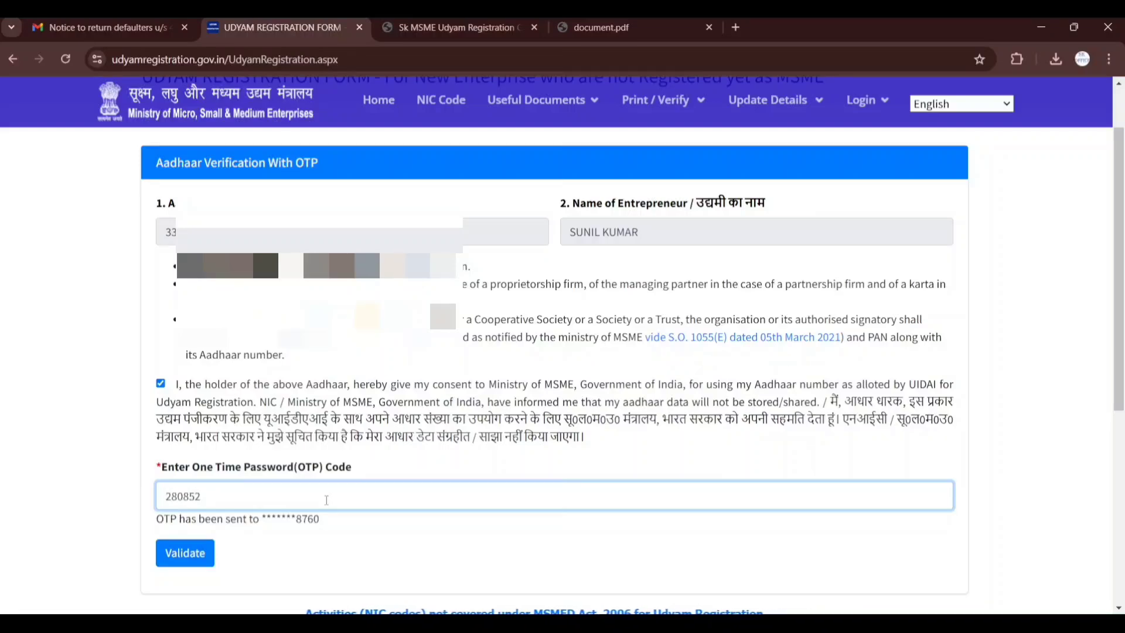
click(170, 577)
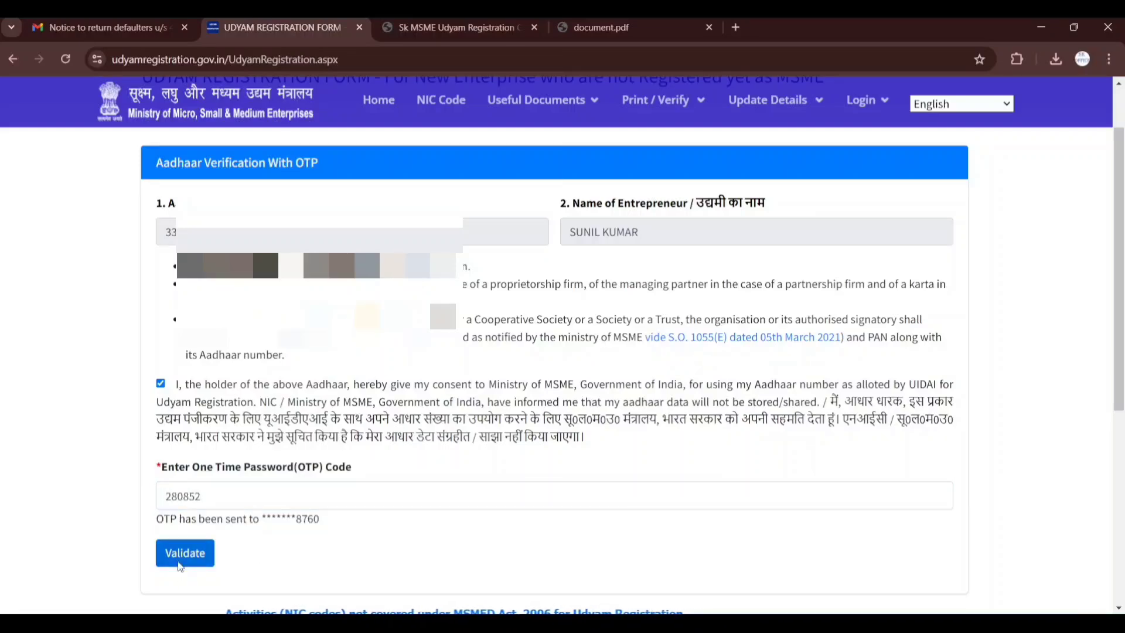
click(181, 565)
Set the type of organisation to "1. Proprietary" in the PAN verification section
scroll(234, 460, down, 1)
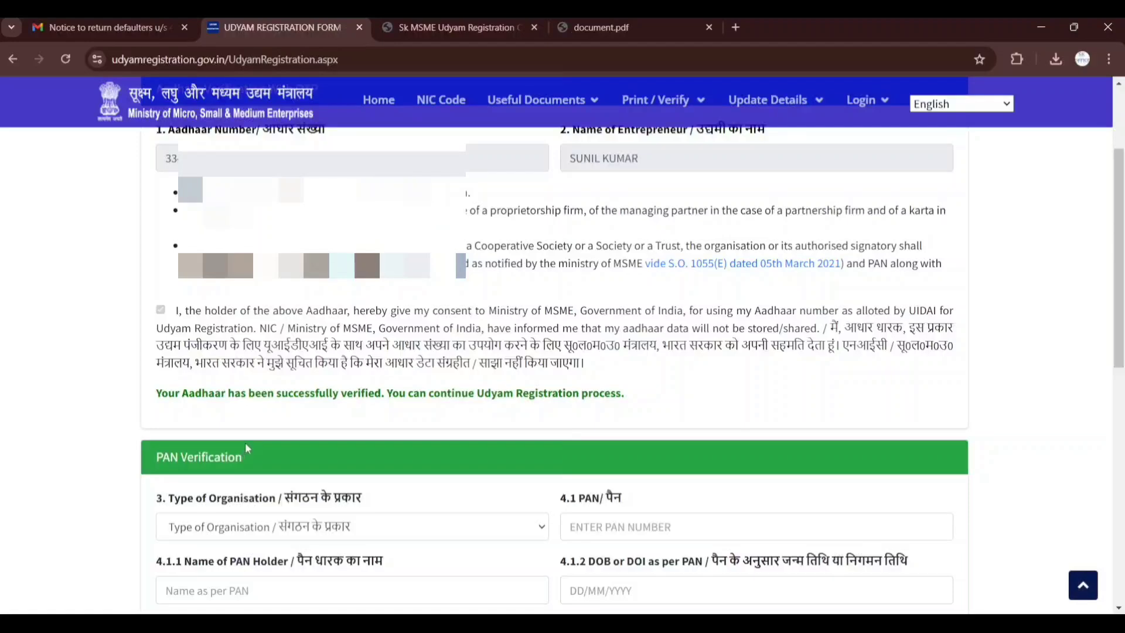
scroll(246, 449, down, 1)
scroll(181, 347, down, 2)
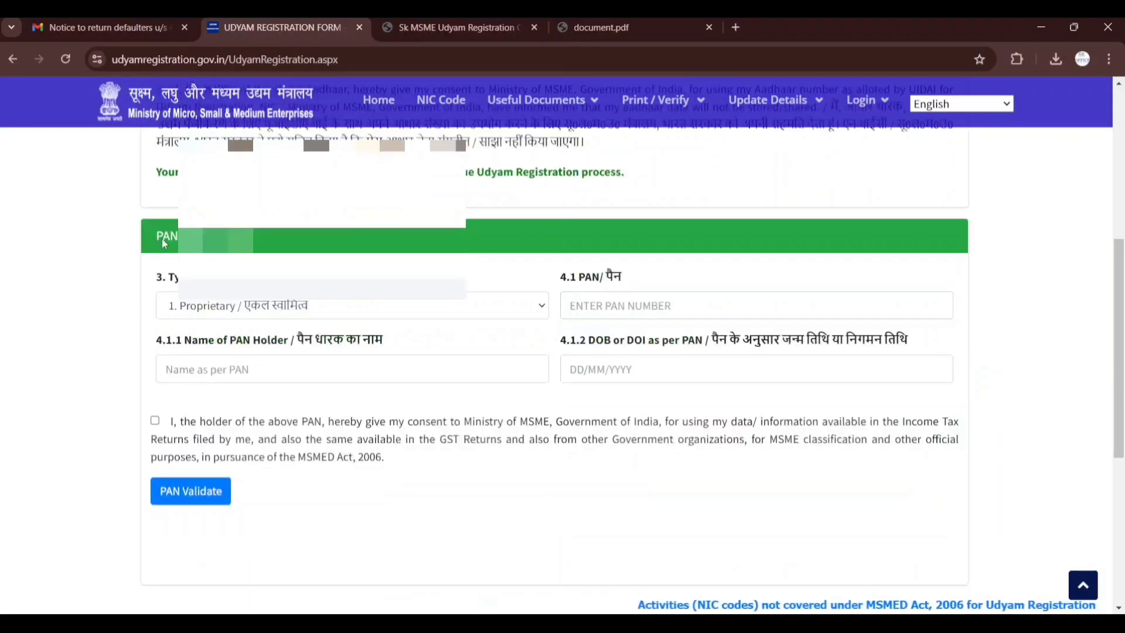
drag(164, 242, 242, 237)
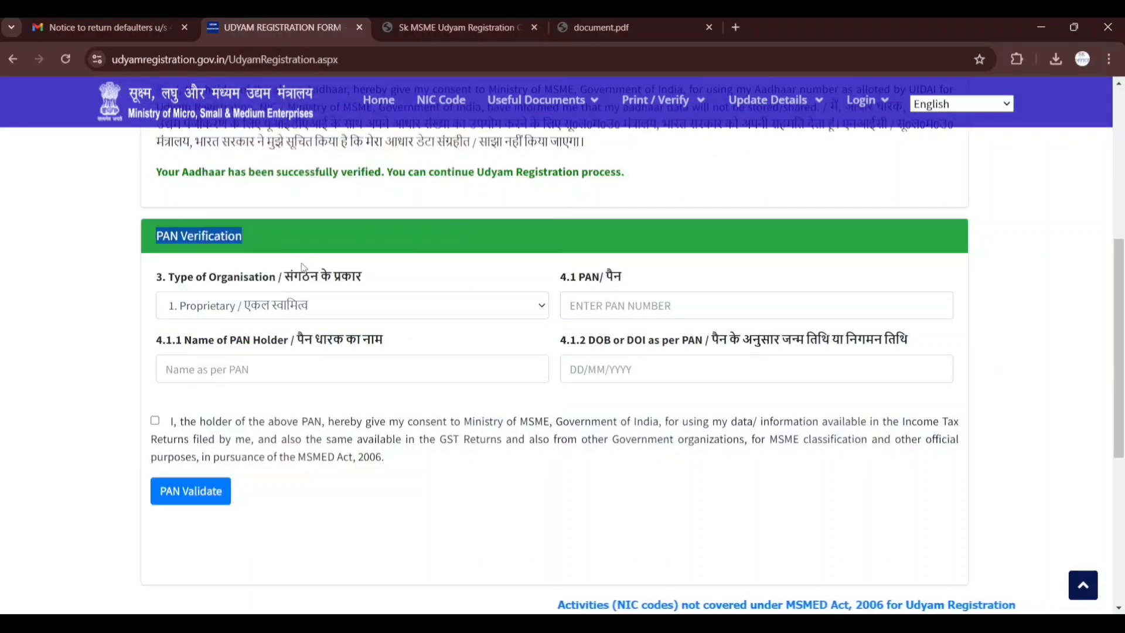
drag(154, 186, 334, 188)
drag(446, 191, 621, 189)
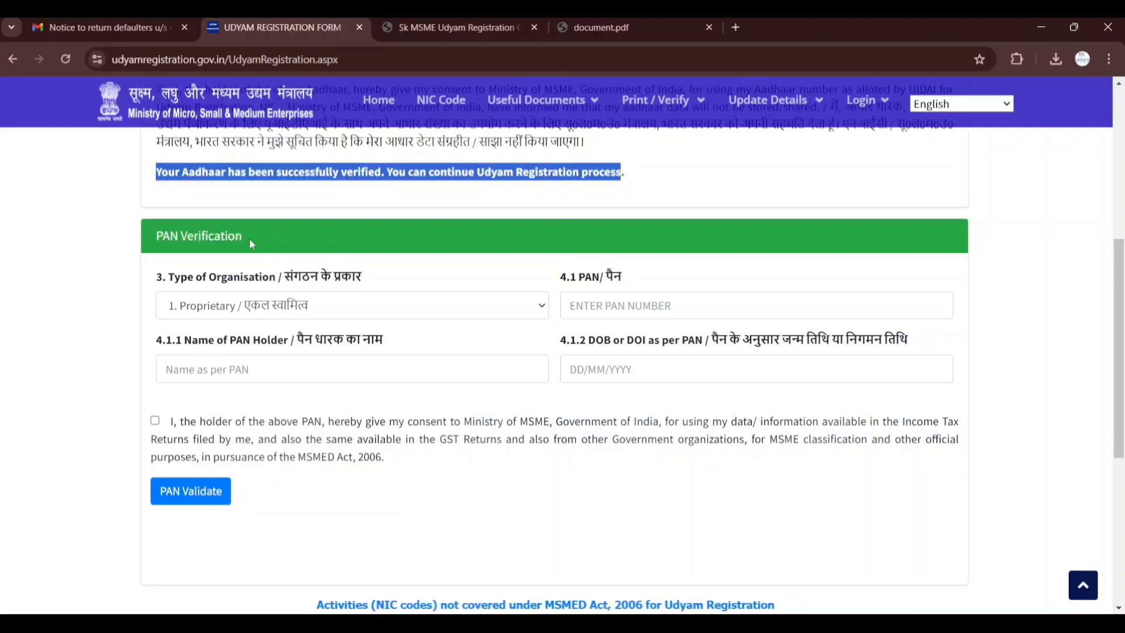
click(131, 269)
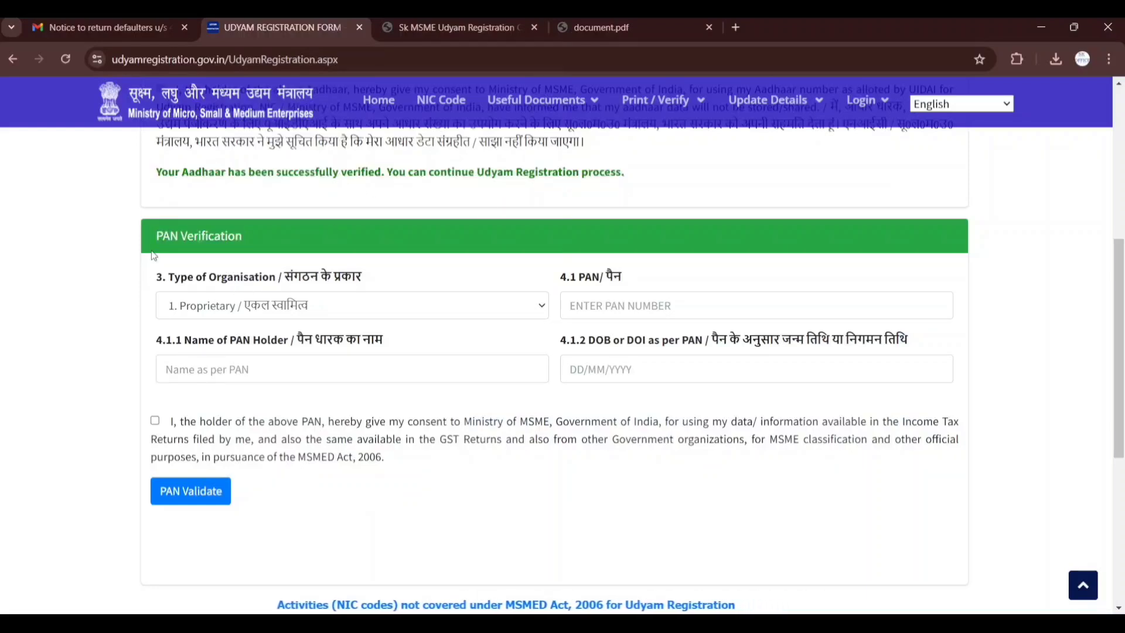
click(212, 315)
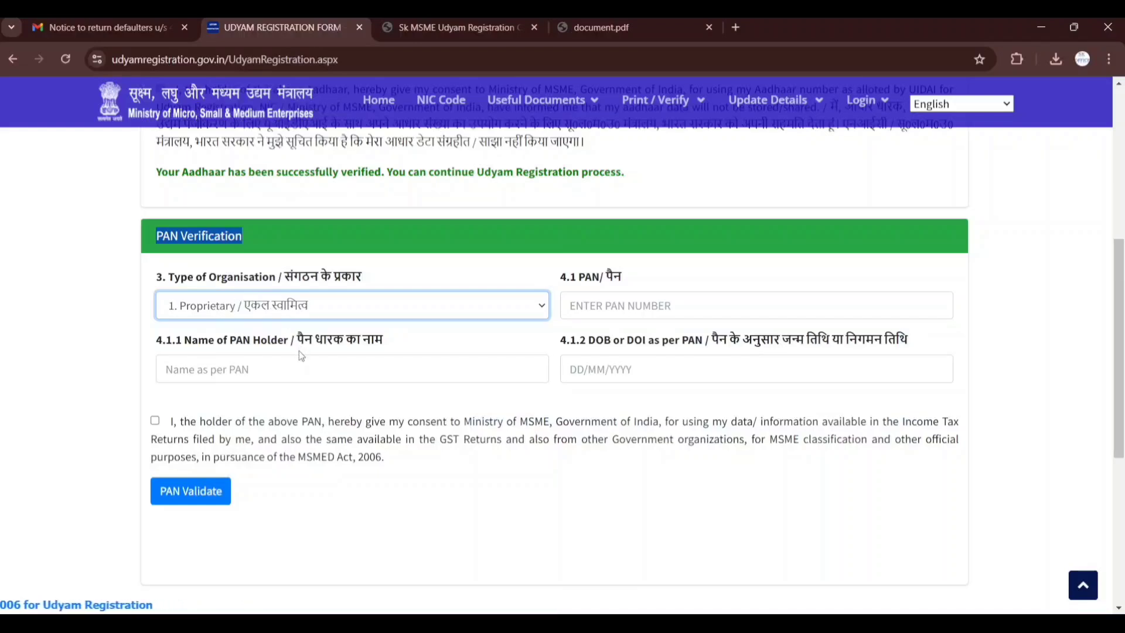
Enter the PAN number and the PAN holder's full name in the PAN verification section
click(597, 310)
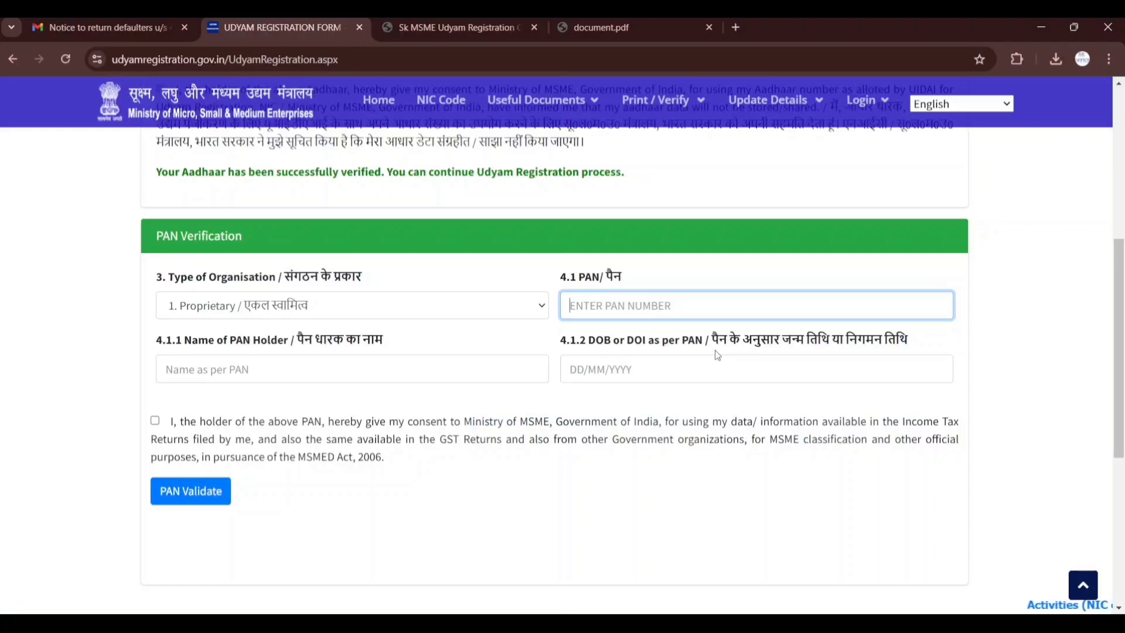
text(HFA)
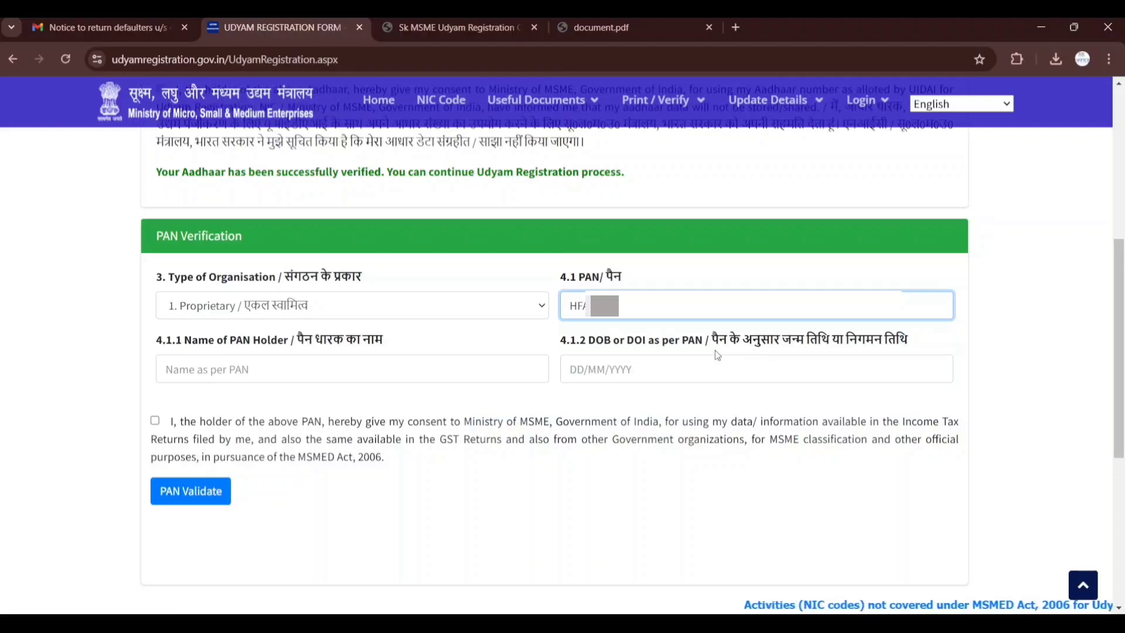
text(...)
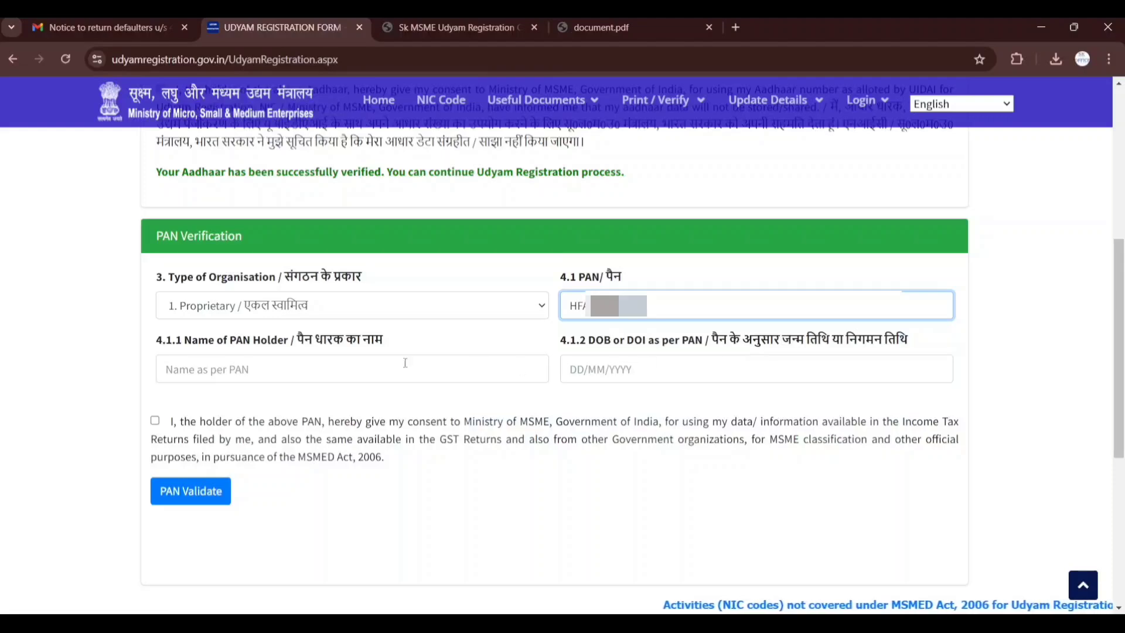
click(384, 369)
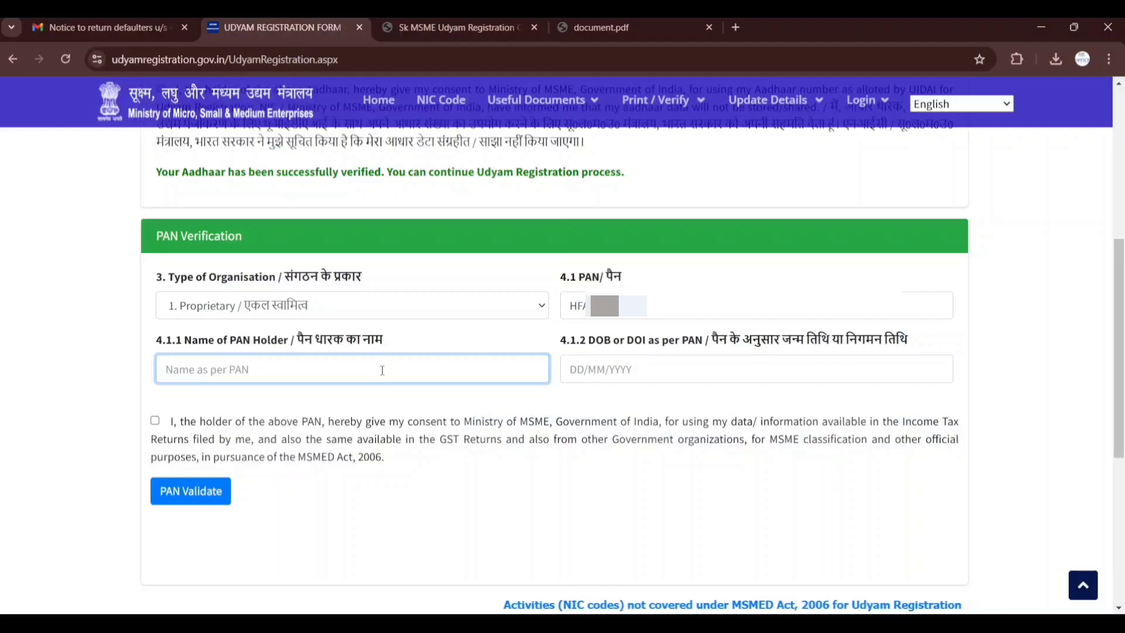
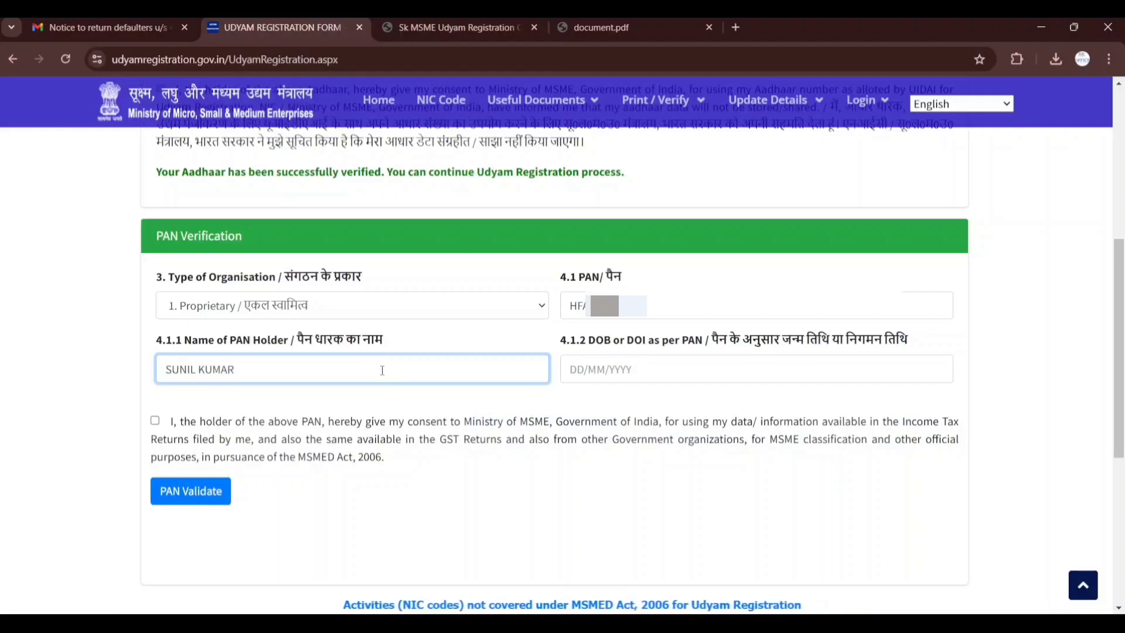
Enter the PAN holder's date of birth in DD/MM/YYYY format as per PAN
click(581, 374)
click(452, 538)
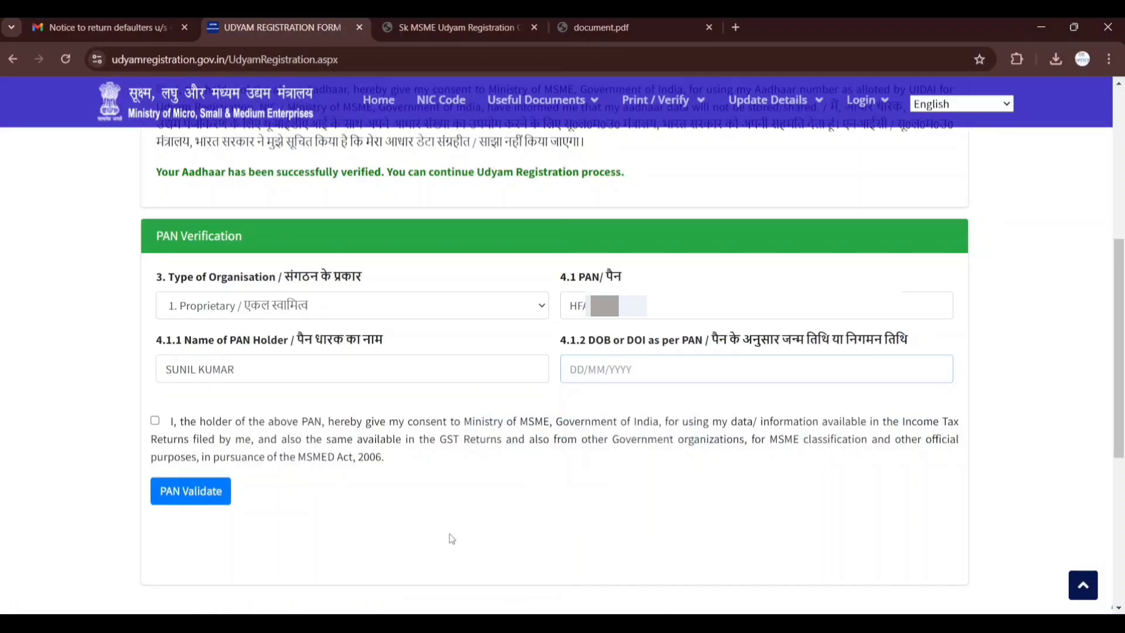
click(577, 371)
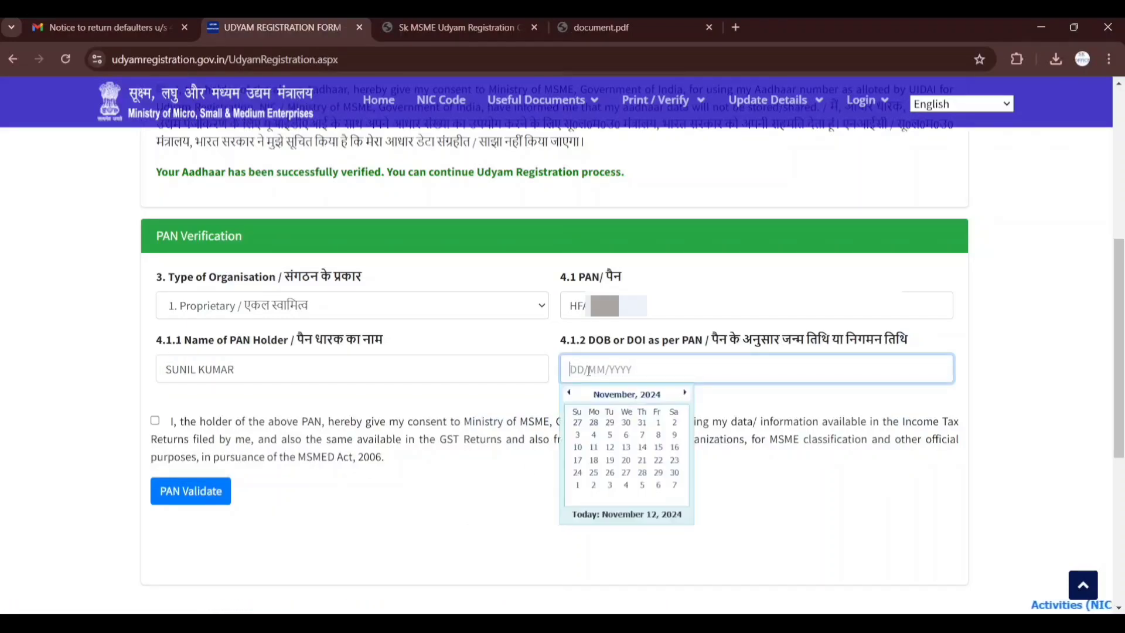
click(627, 392)
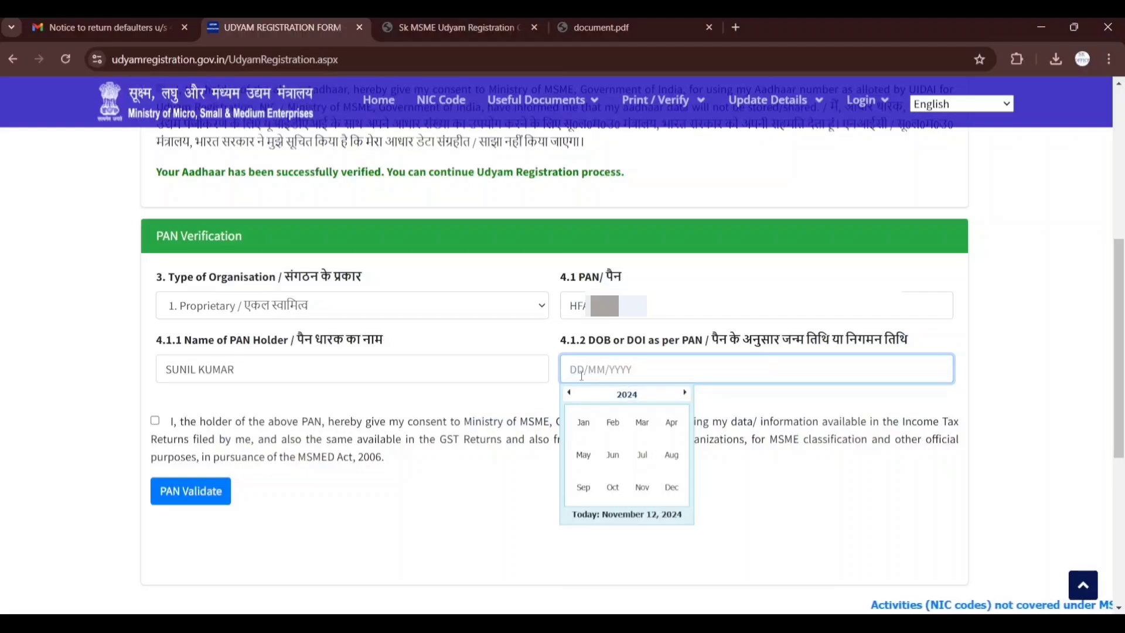
text(24/0)
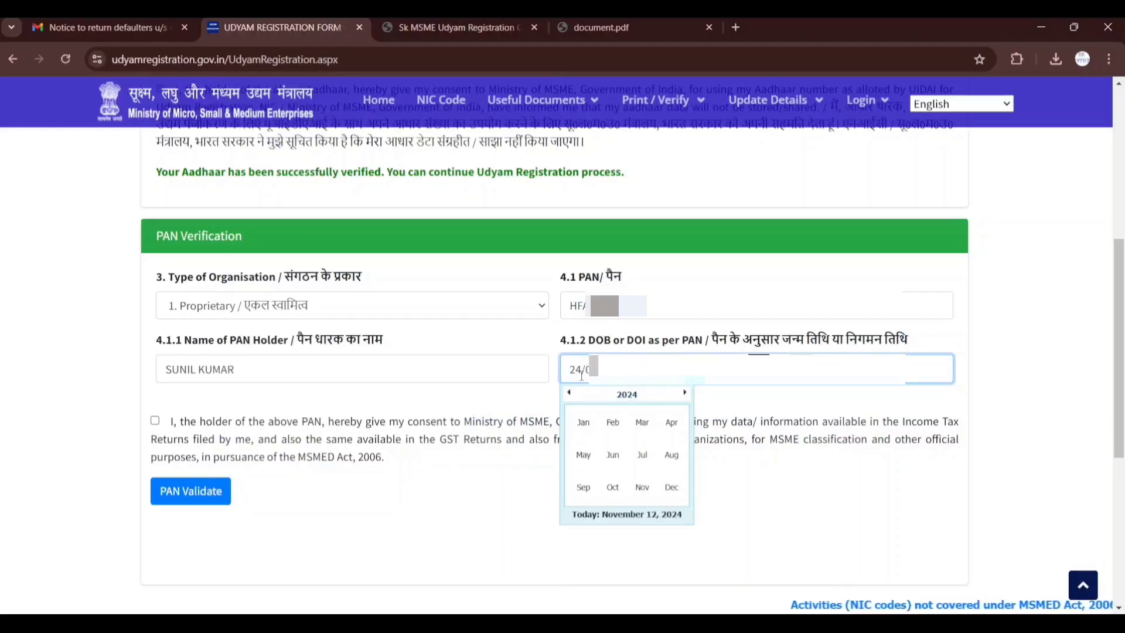
text(7/1)
click(542, 500)
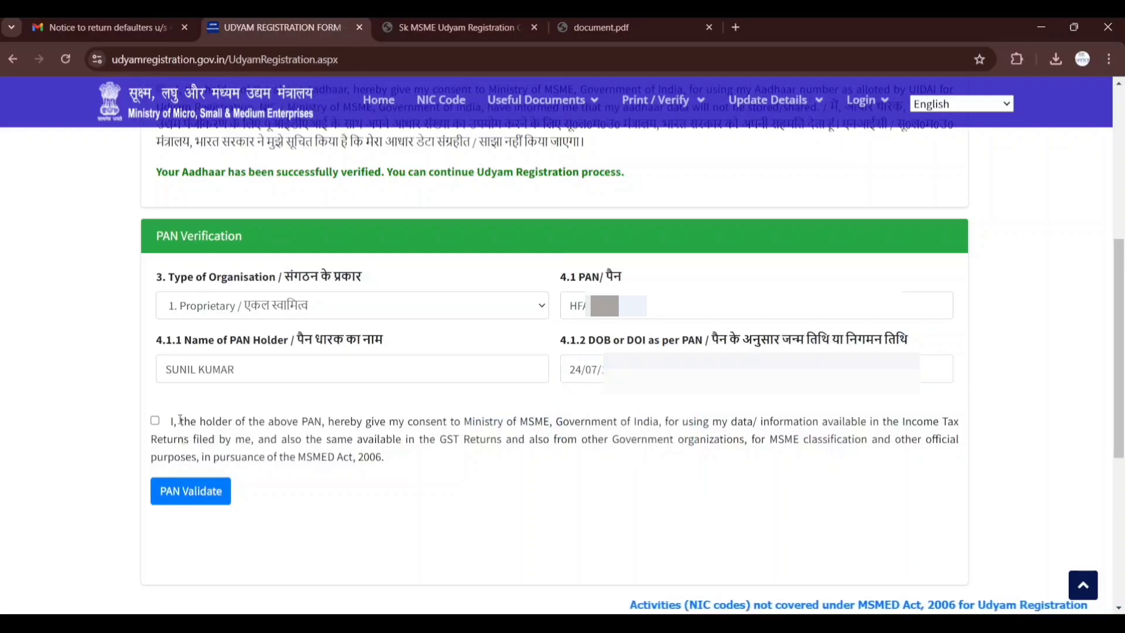
Accept the PAN holder's consent declaration and validate the PAN details
click(154, 420)
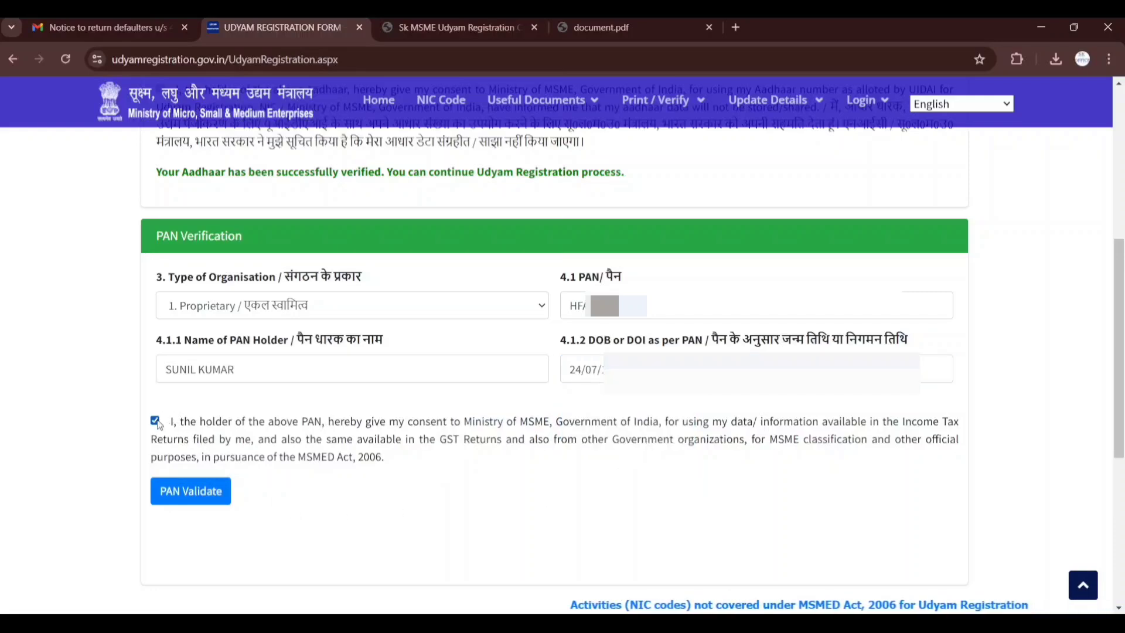
click(194, 493)
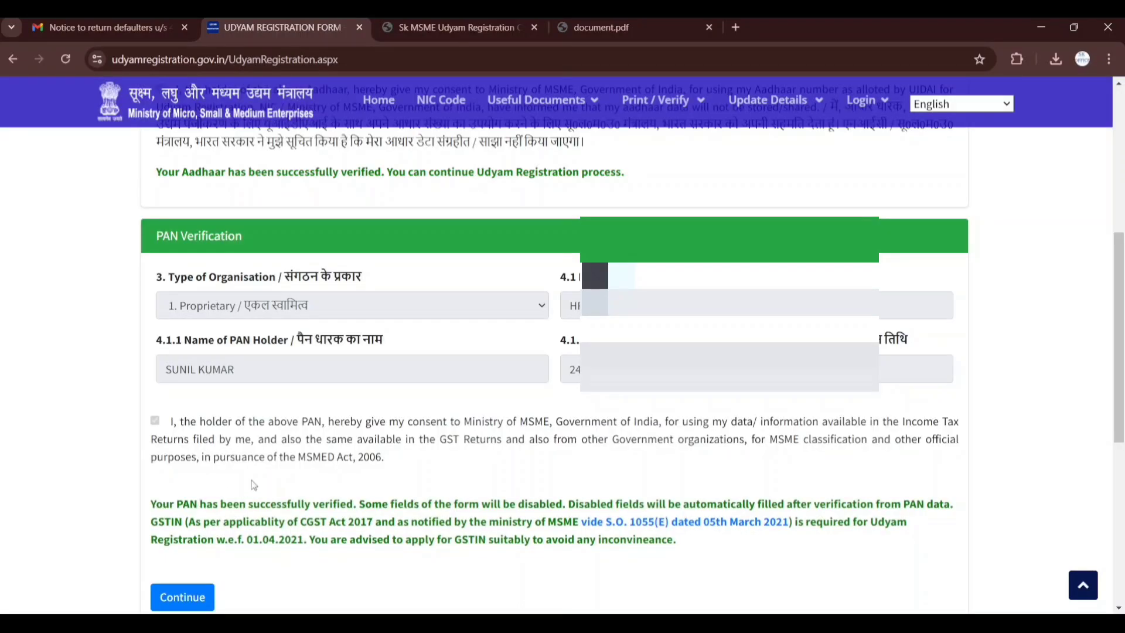
scroll(315, 445, down, 1)
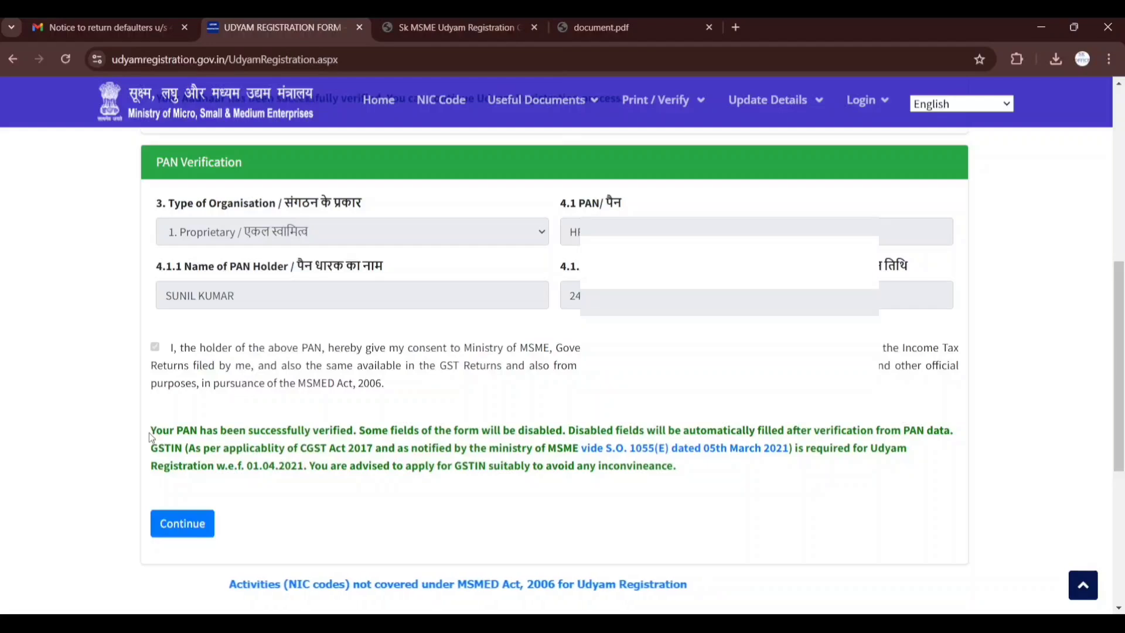
Proceed past the completed PAN verification and answer Yes to the question about having a GSTIN
drag(151, 436, 340, 431)
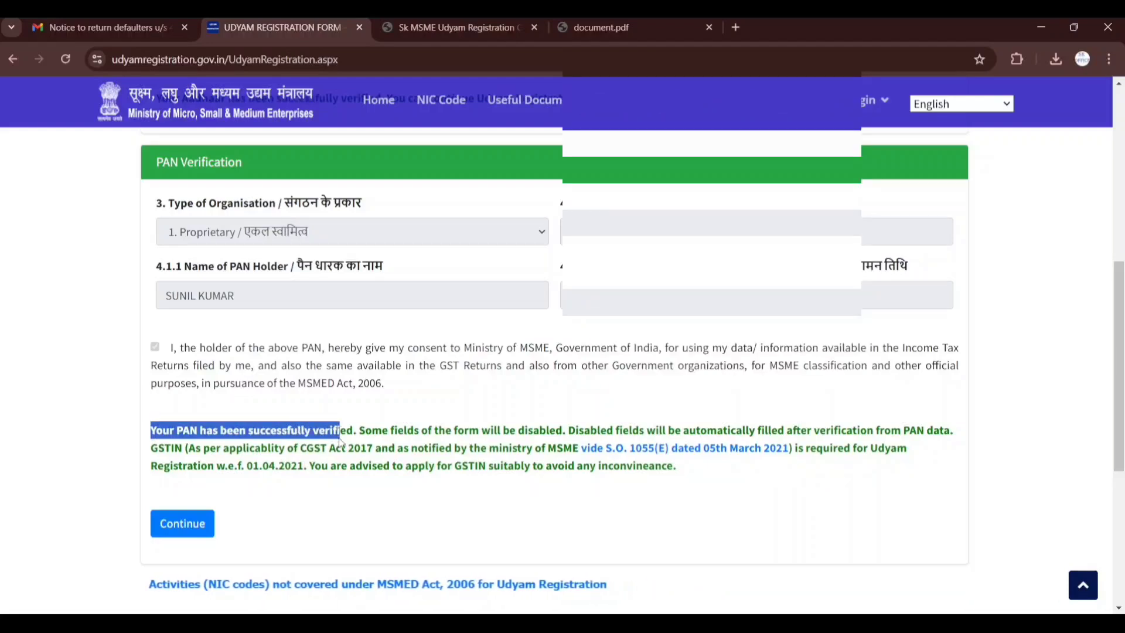
scroll(394, 491, down, 1)
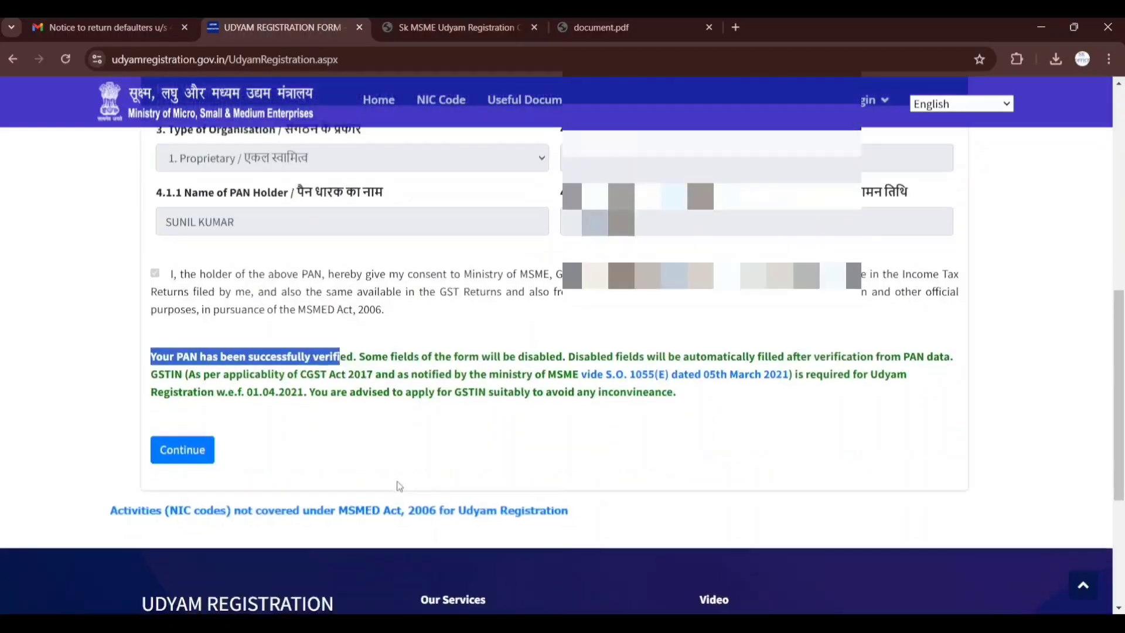
click(177, 457)
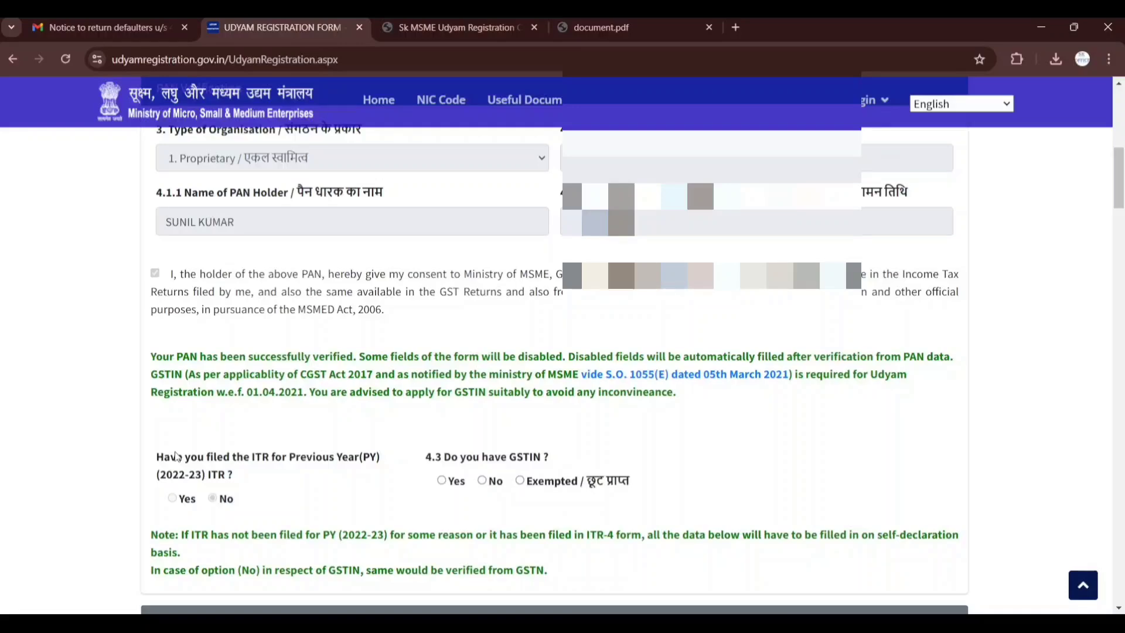
scroll(244, 447, down, 2)
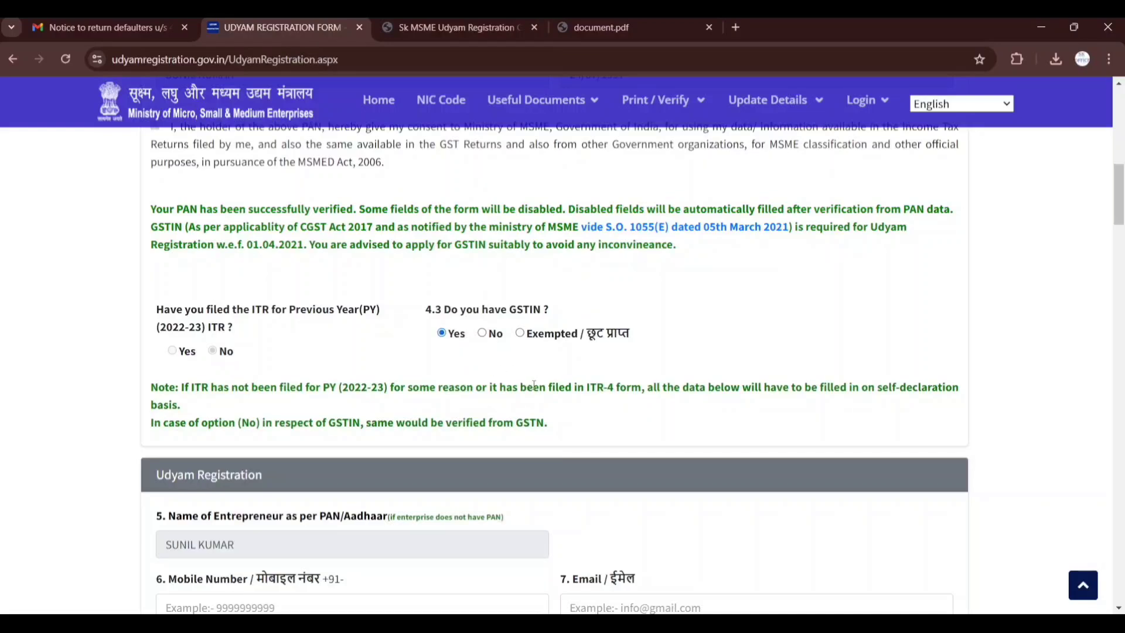
Enter the entrepreneur's mobile number in the Udyam Registration section
scroll(533, 384, down, 4)
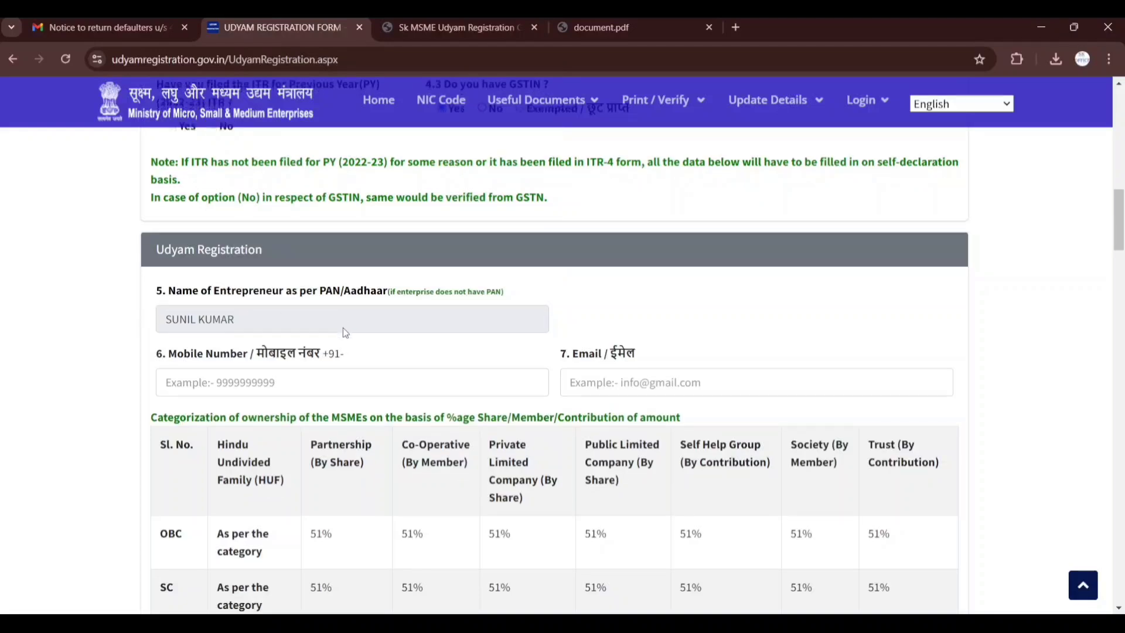
scroll(343, 327, down, 1)
click(352, 321)
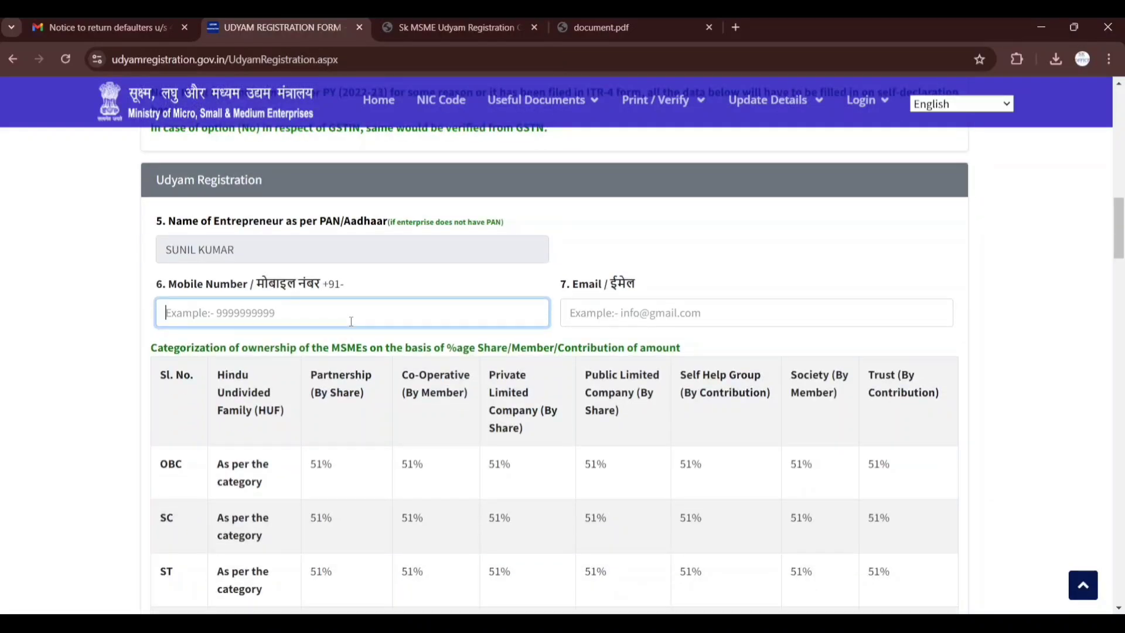
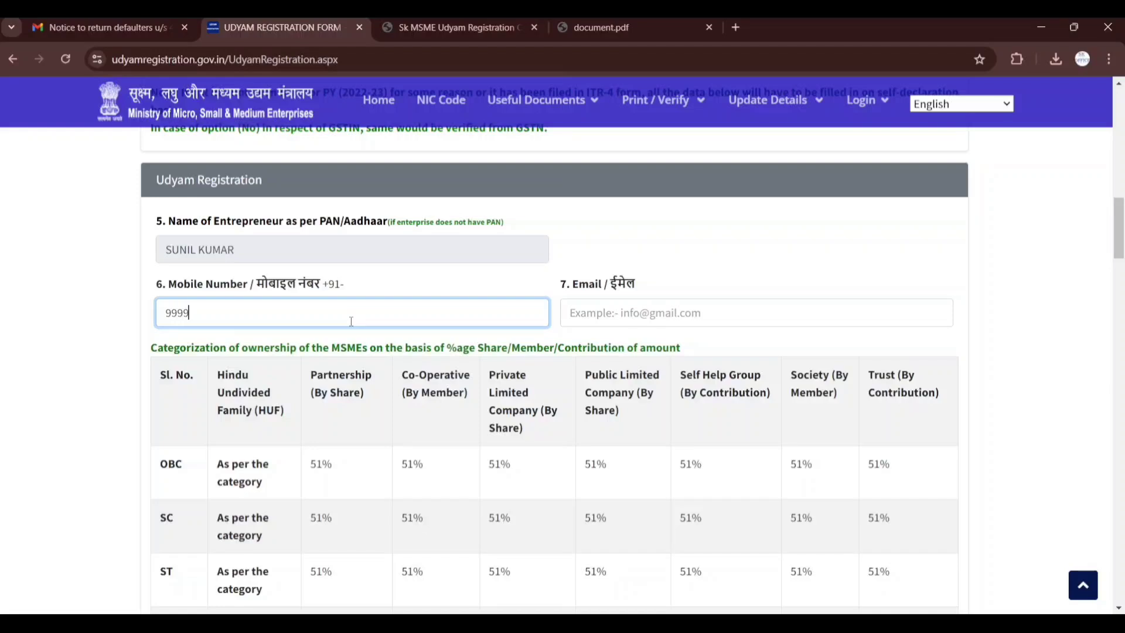
Enter the entrepreneur's e-mail address in the Udyam Registration section
click(600, 319)
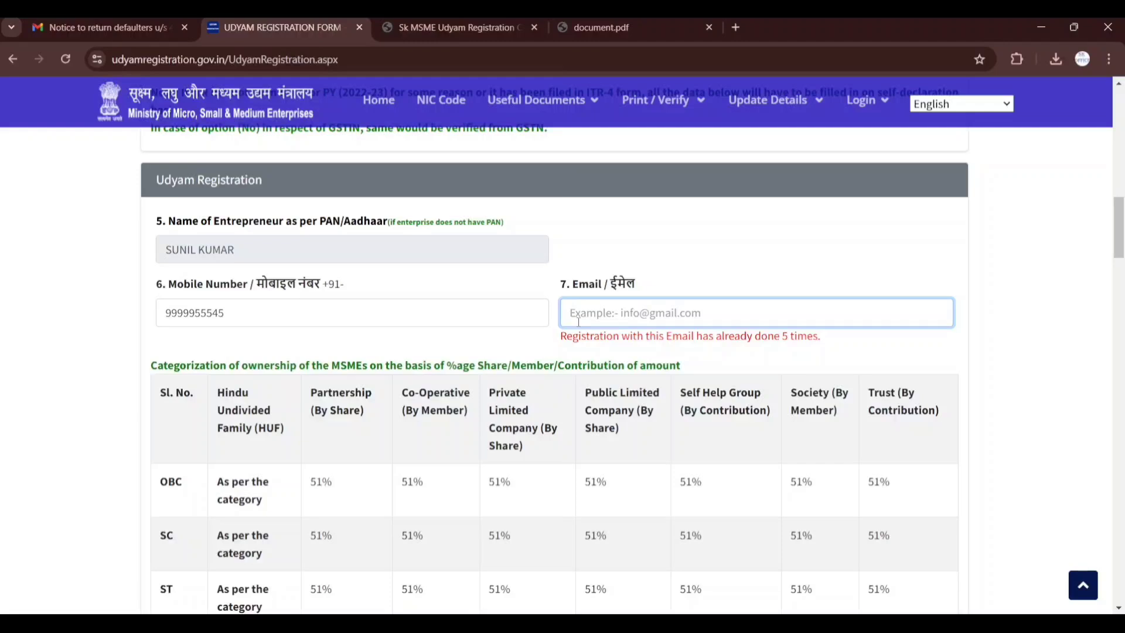
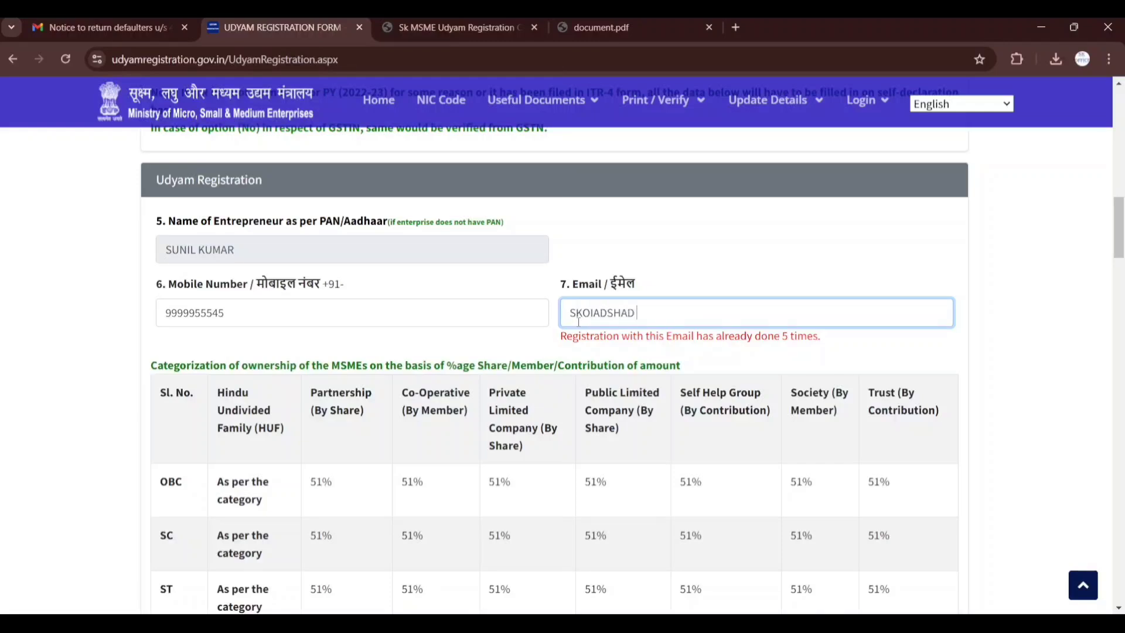
click(672, 360)
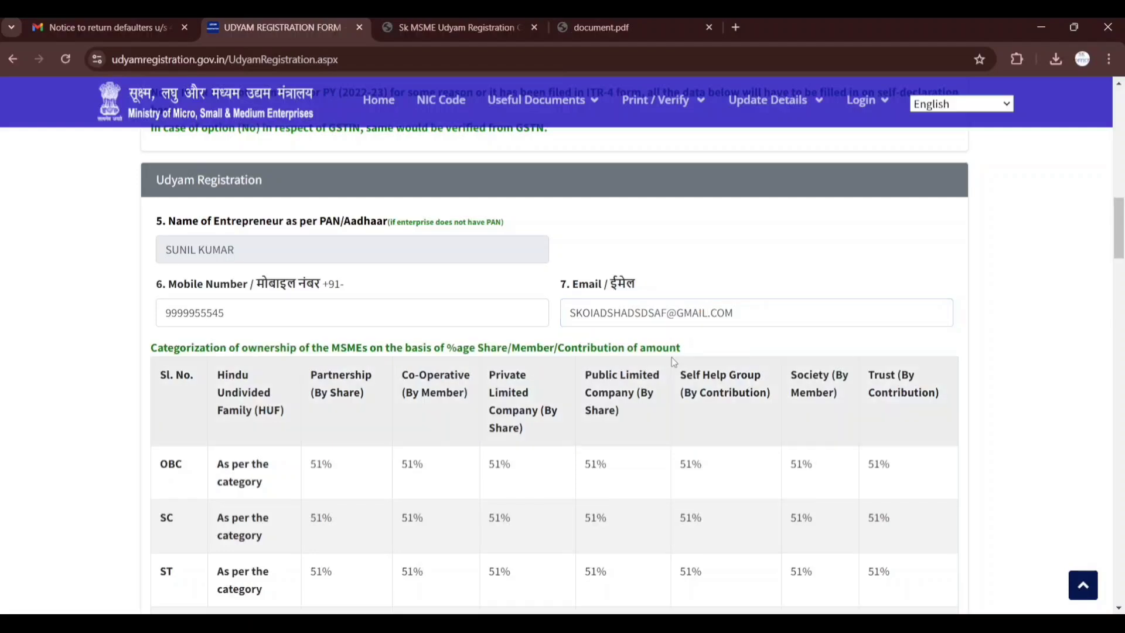
Set the owner's social category to General, gender to Male and Specially Abled (Divyang) to No
scroll(672, 357, down, 4)
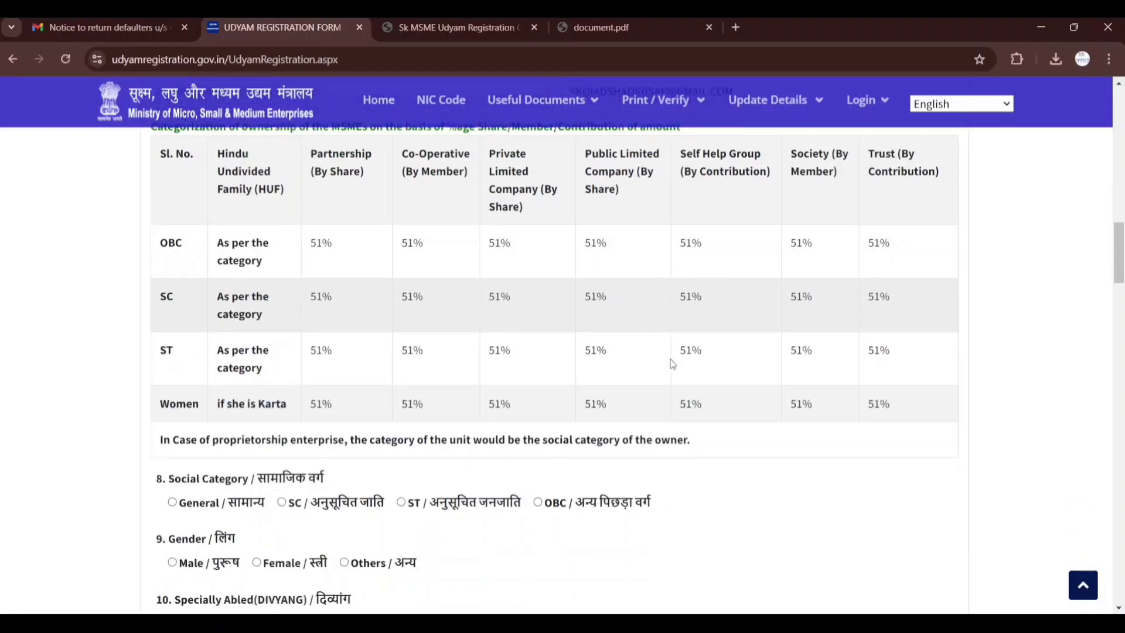
scroll(370, 367, down, 3)
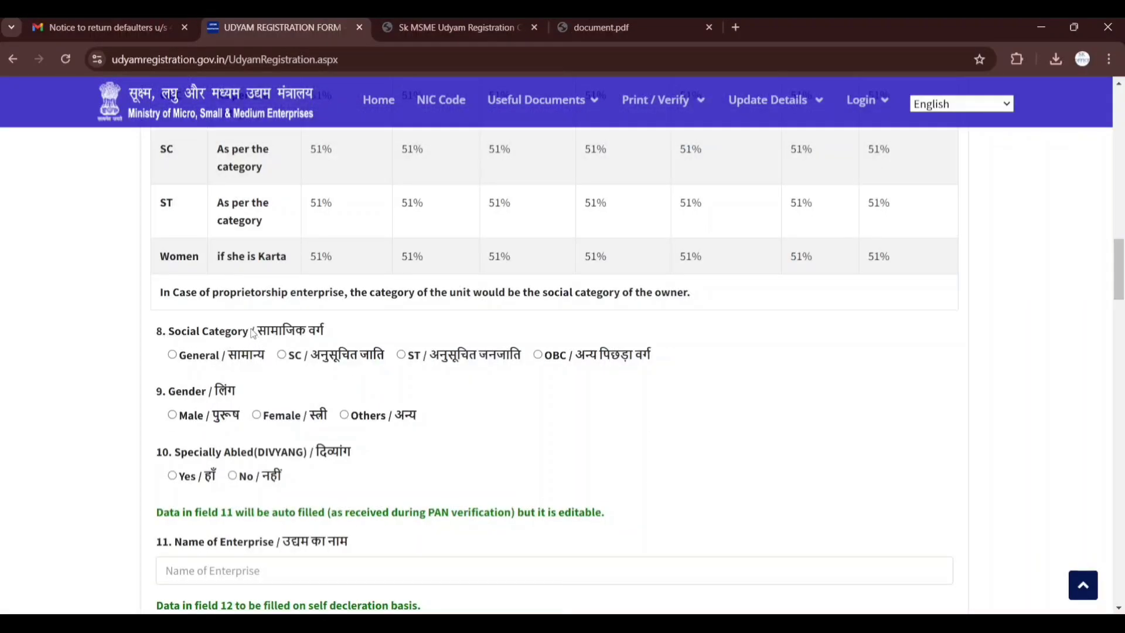
click(172, 355)
click(172, 415)
scroll(164, 421, down, 1)
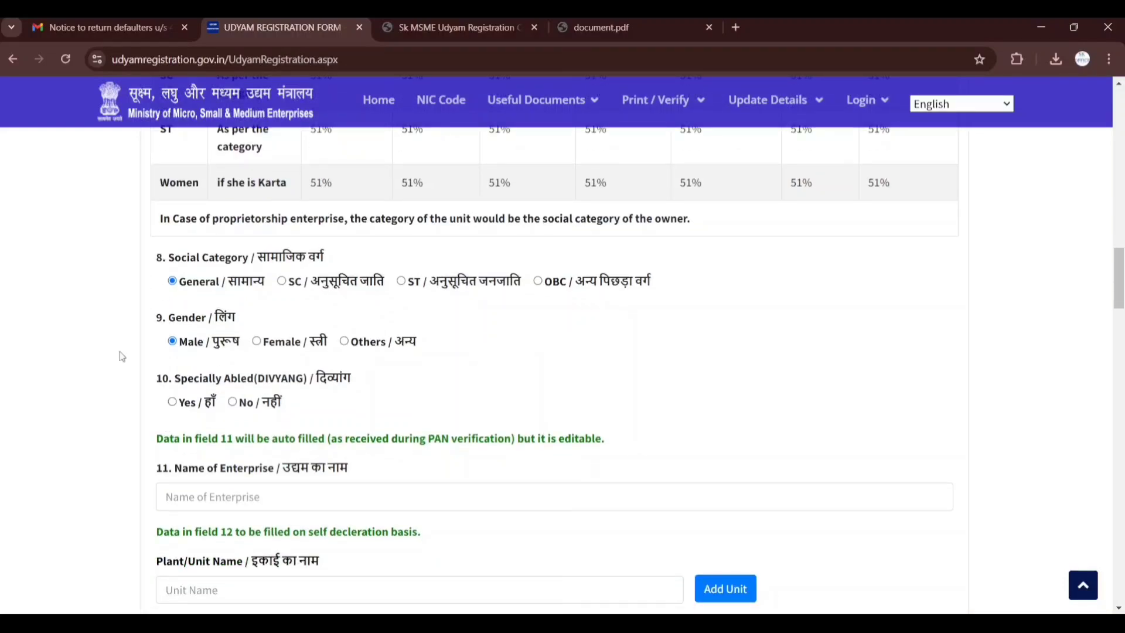
click(233, 402)
Enter "SK ENTERPRISES" as the name of the enterprise
scroll(384, 422, down, 1)
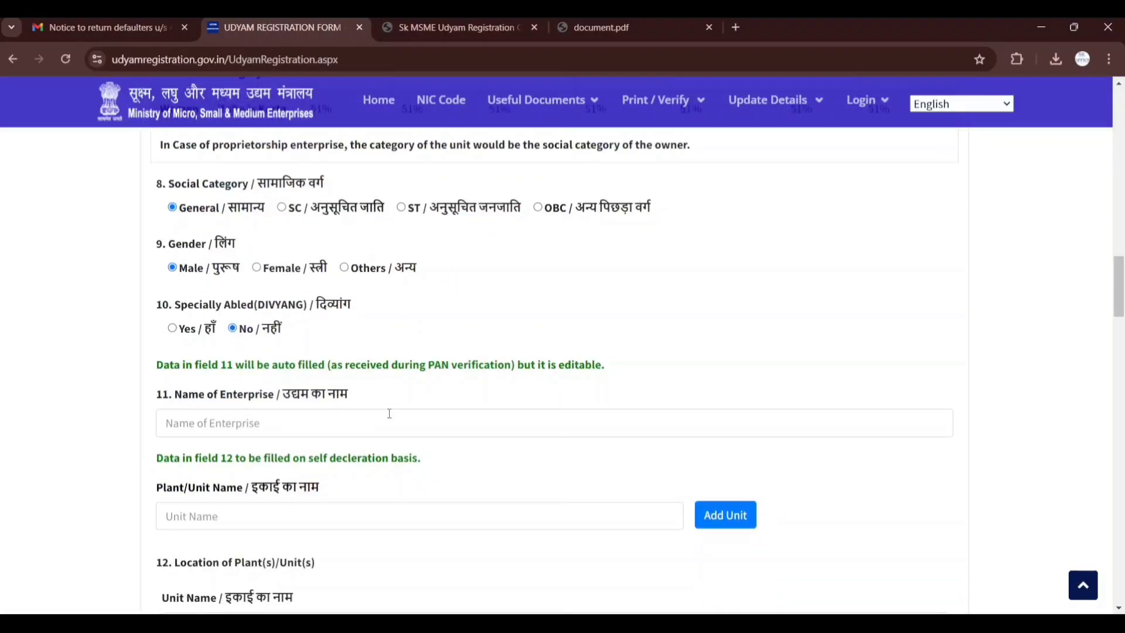
scroll(389, 414, down, 1)
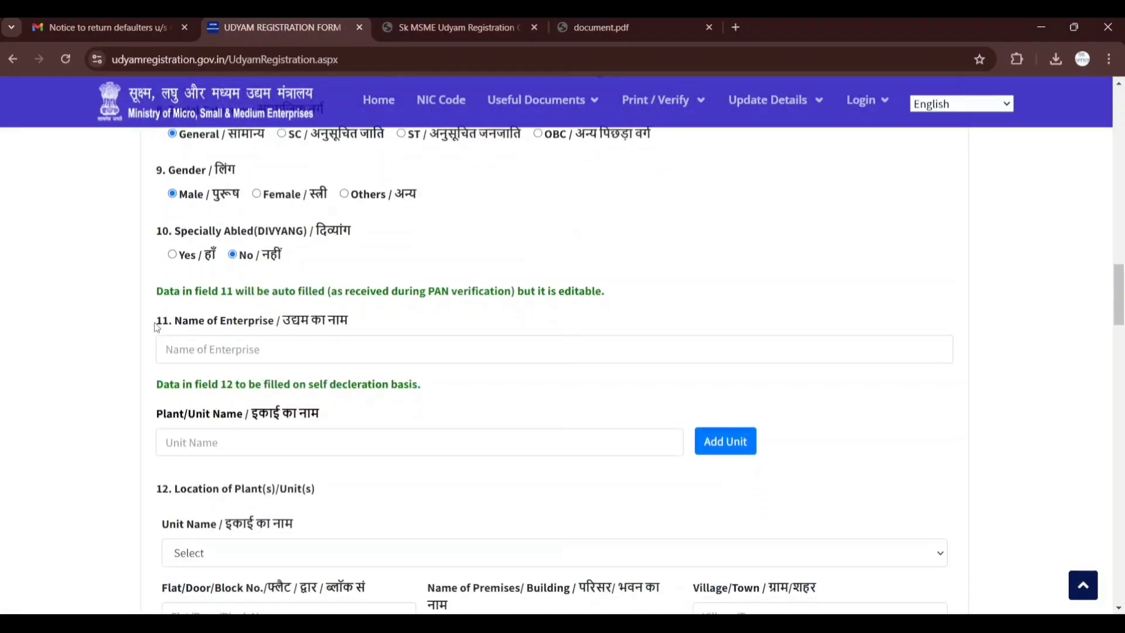
click(245, 350)
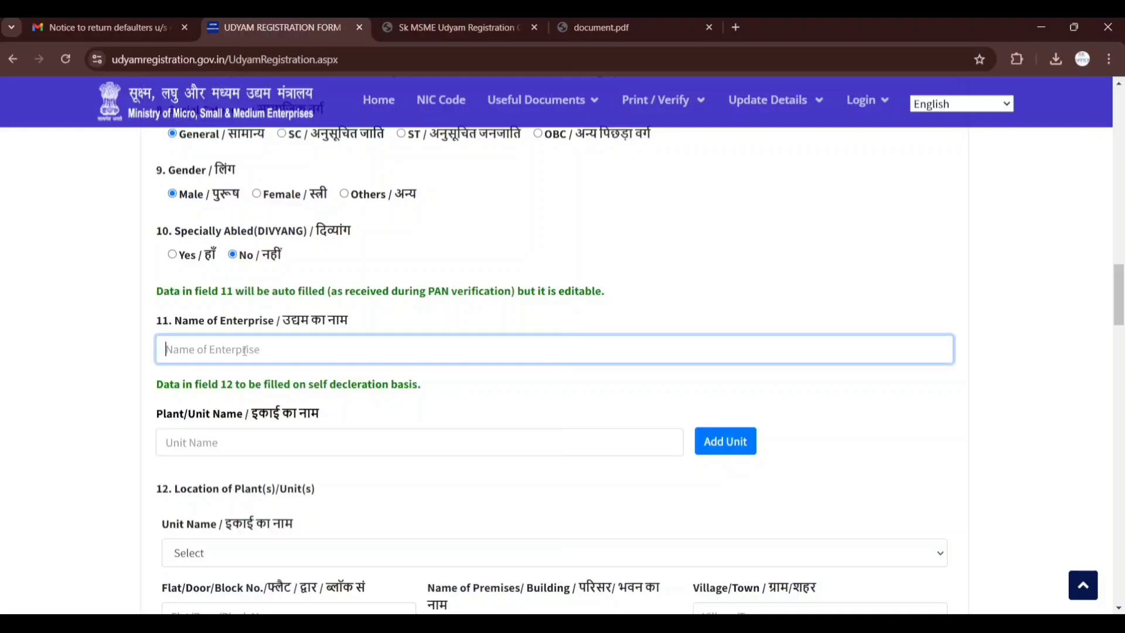
text(SK ENTERPRISES)
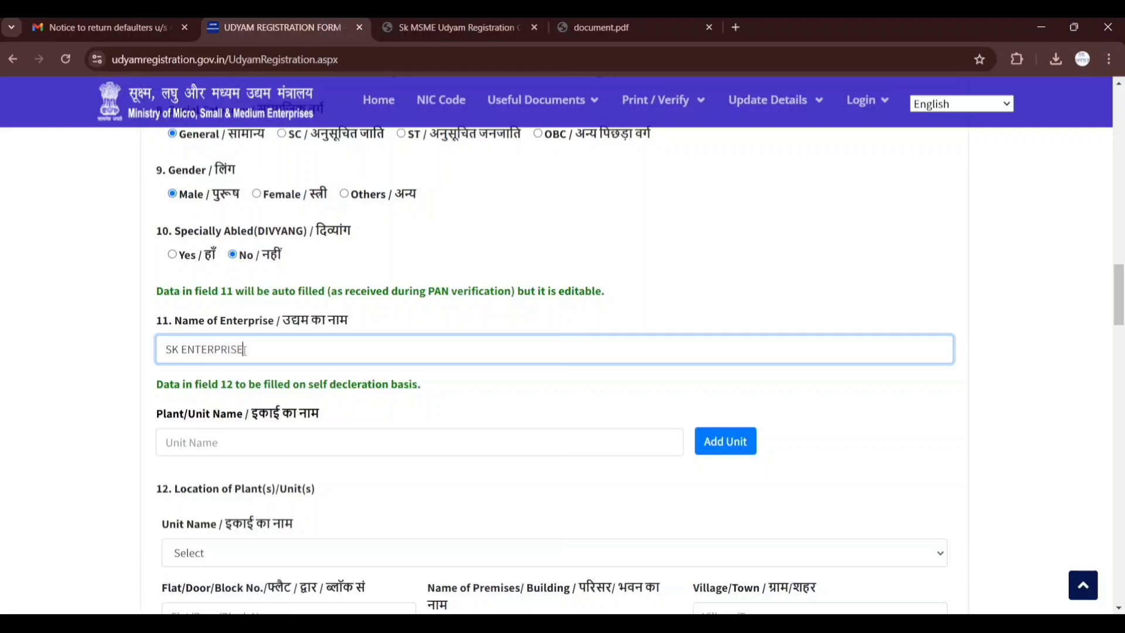
Enter "SK ENTERPRISES" as the plant/unit name and add it to the list of units
click(294, 448)
scroll(515, 305, down, 1)
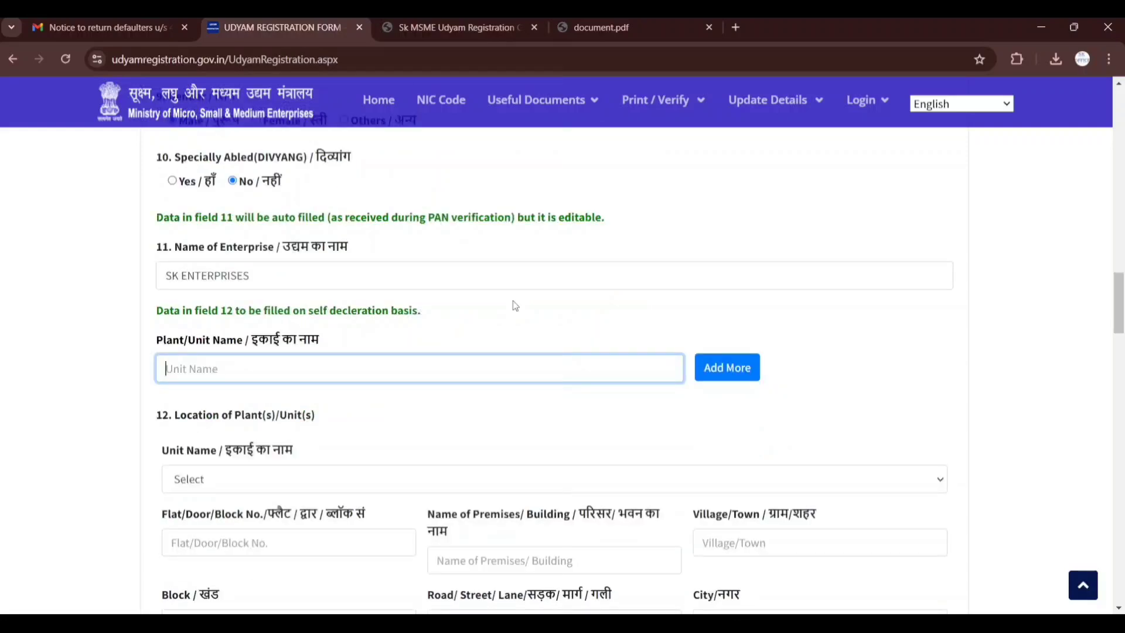
text(SK ENTERPRISES)
scroll(528, 420, down, 1)
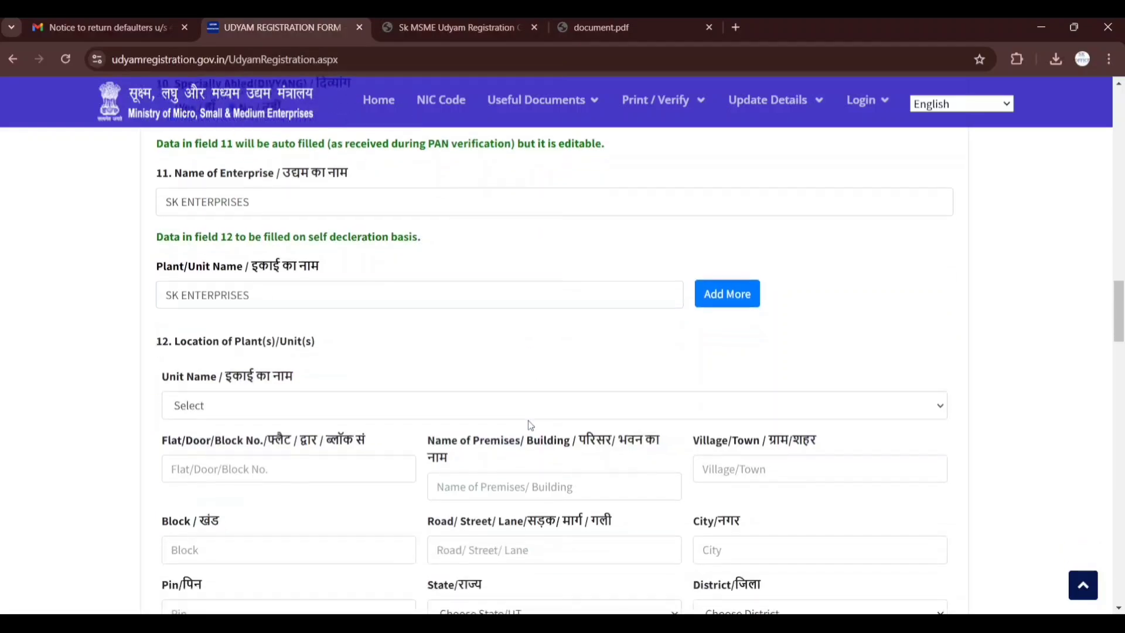
click(724, 296)
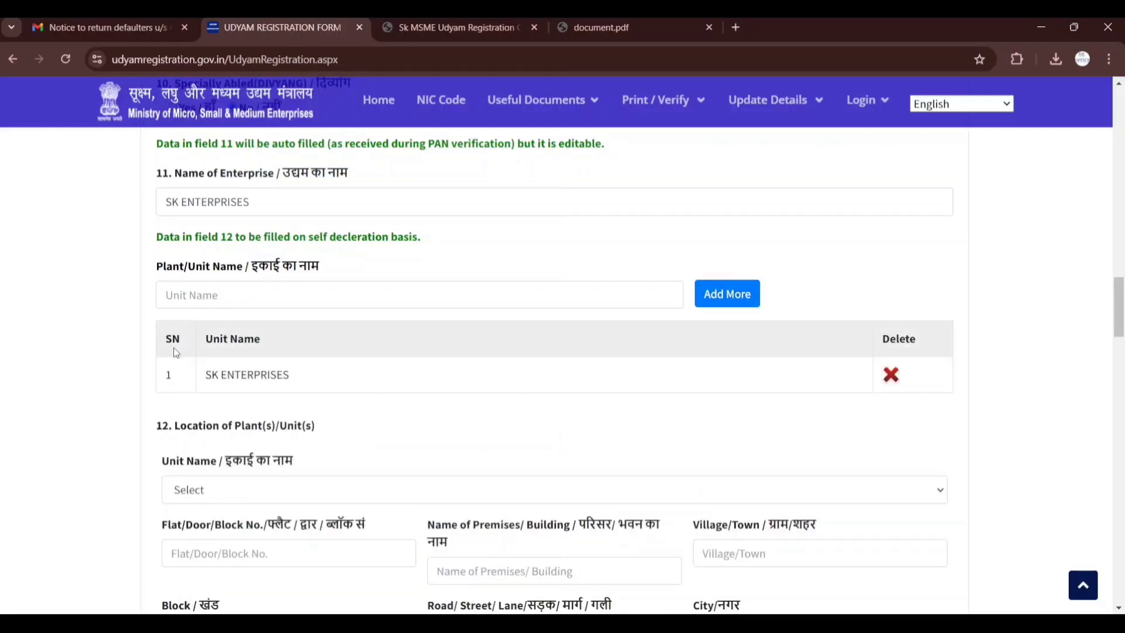
drag(207, 350, 311, 384)
click(346, 403)
Choose SK ENTERPRISES as the unit for the plant location in section 12
scroll(346, 403, down, 3)
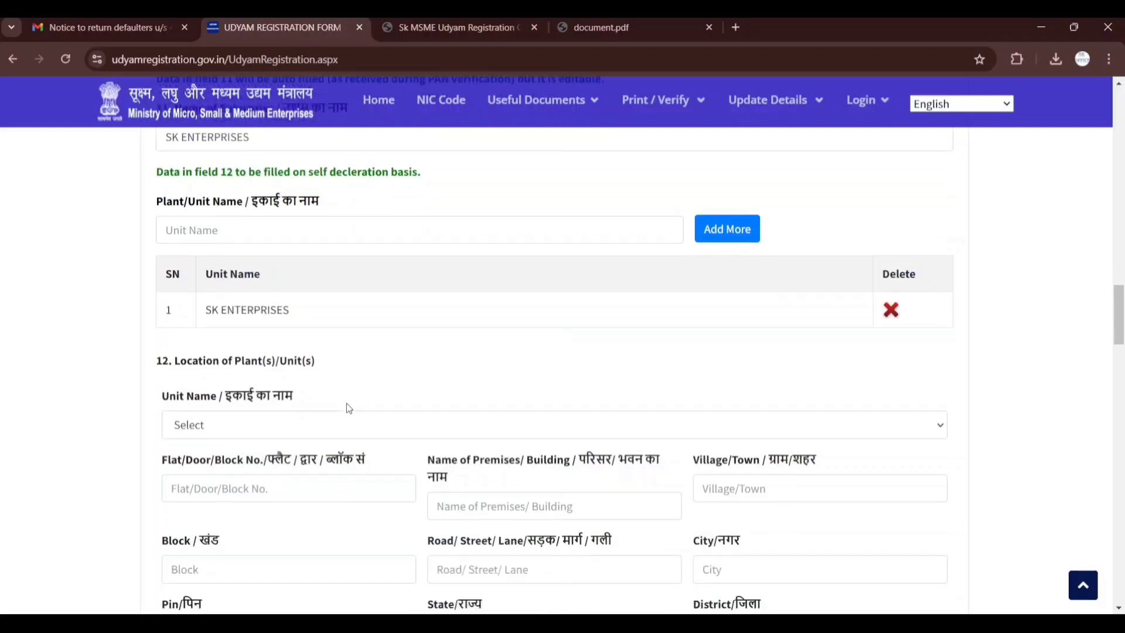
click(297, 350)
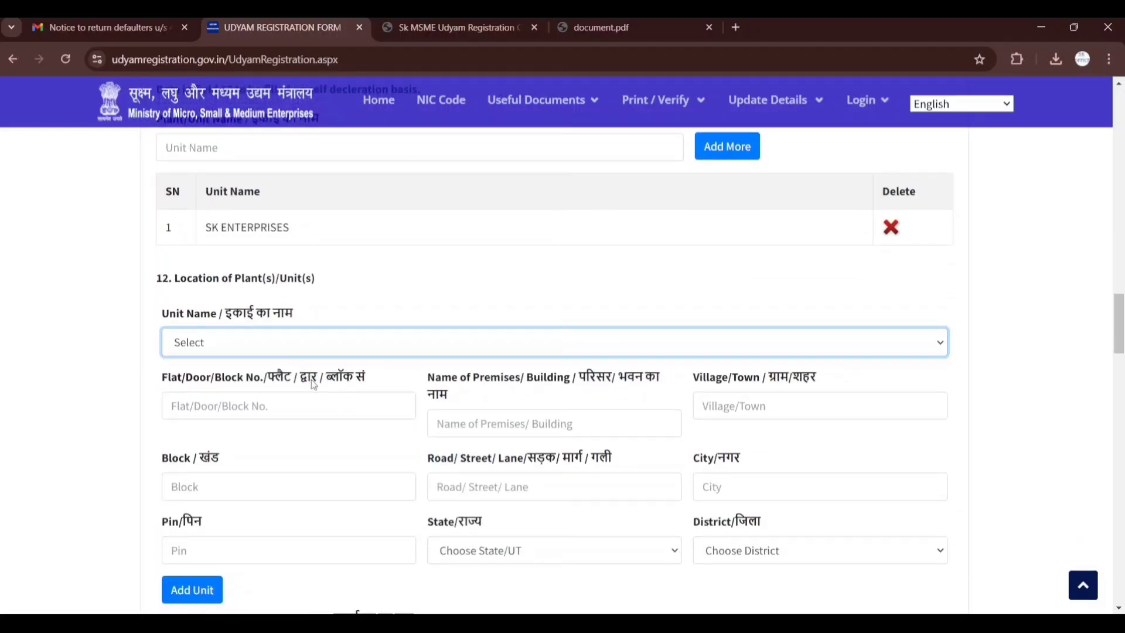
key(Down)
click(318, 396)
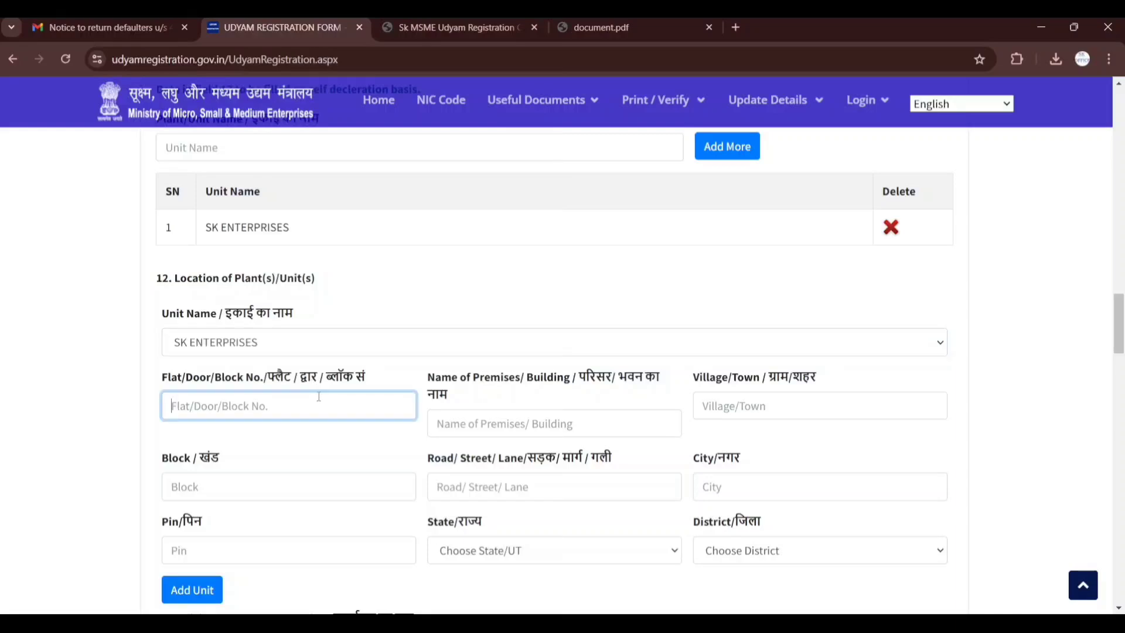
scroll(288, 332, down, 1)
click(289, 332)
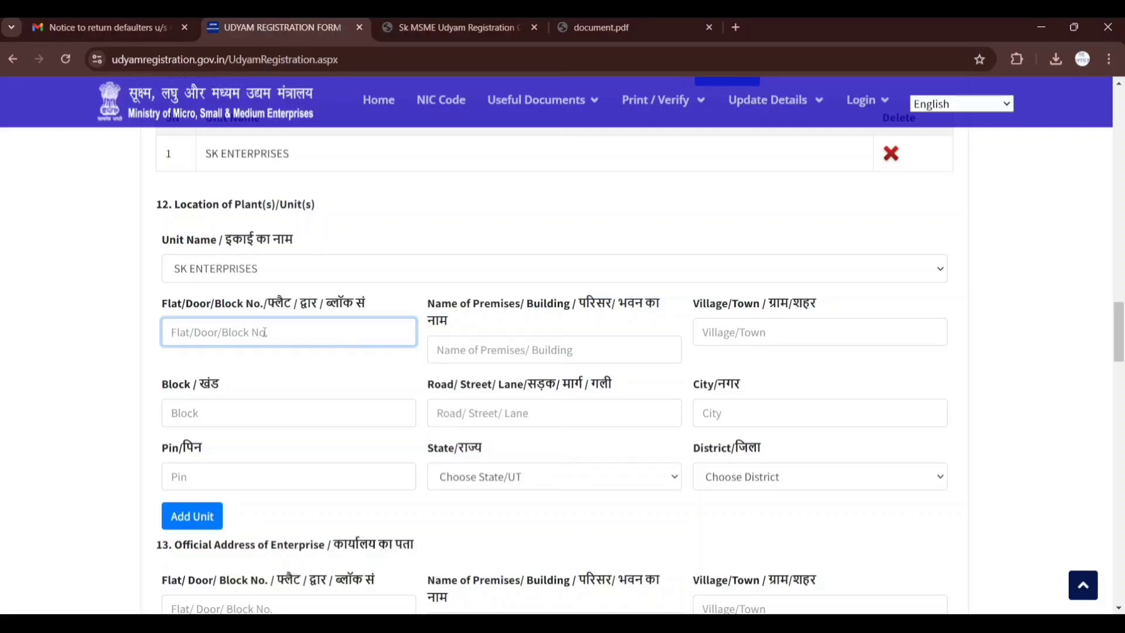
click(474, 375)
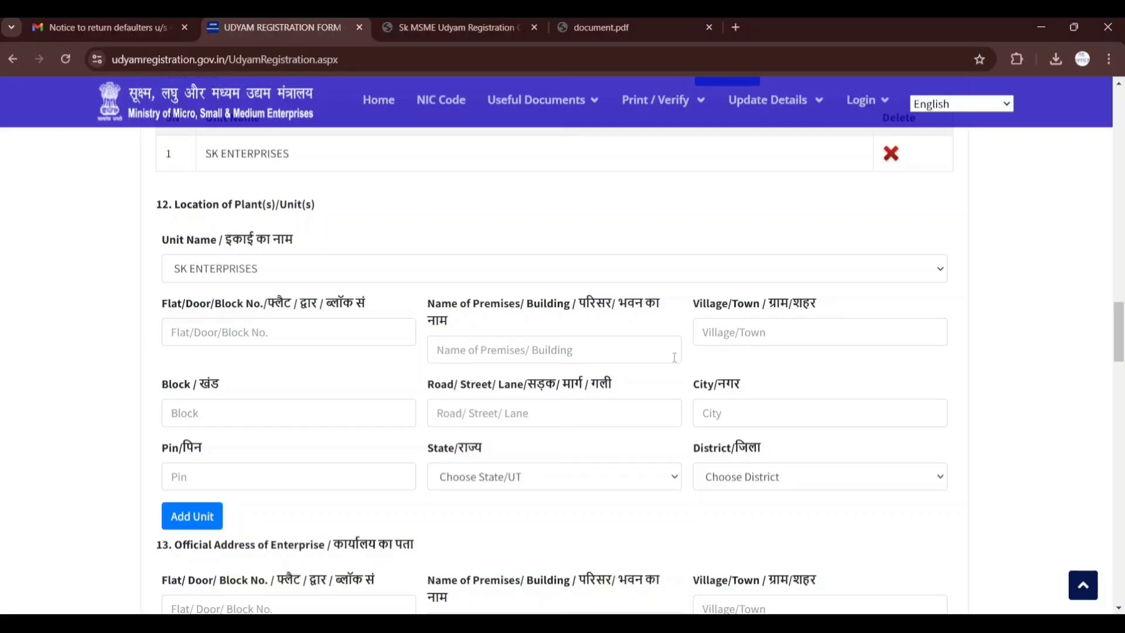
click(756, 341)
click(371, 420)
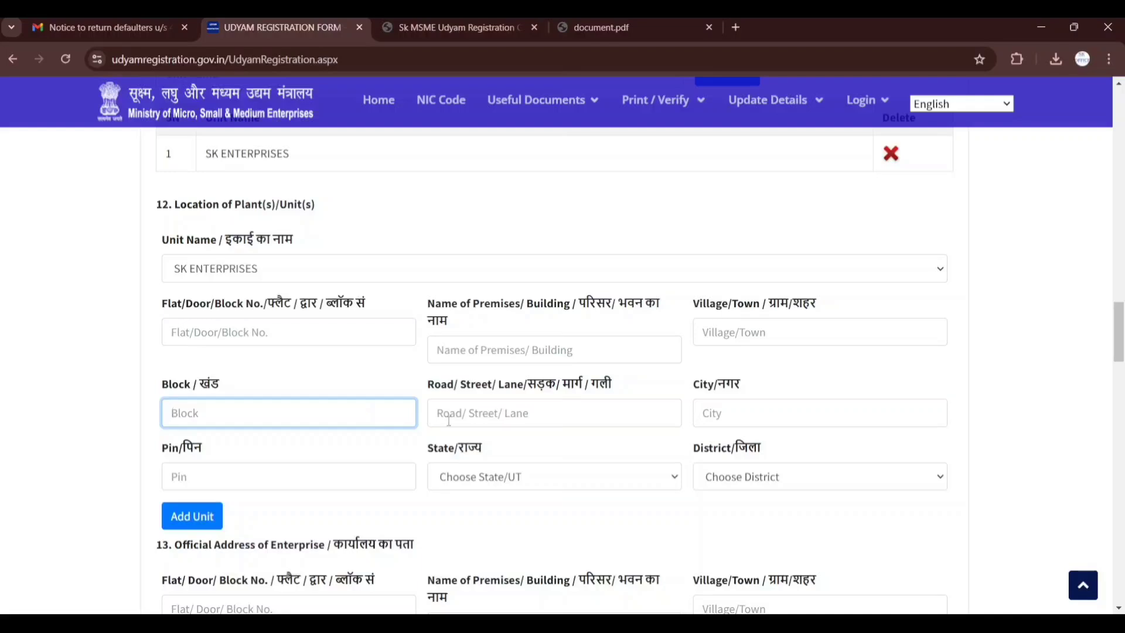
click(464, 417)
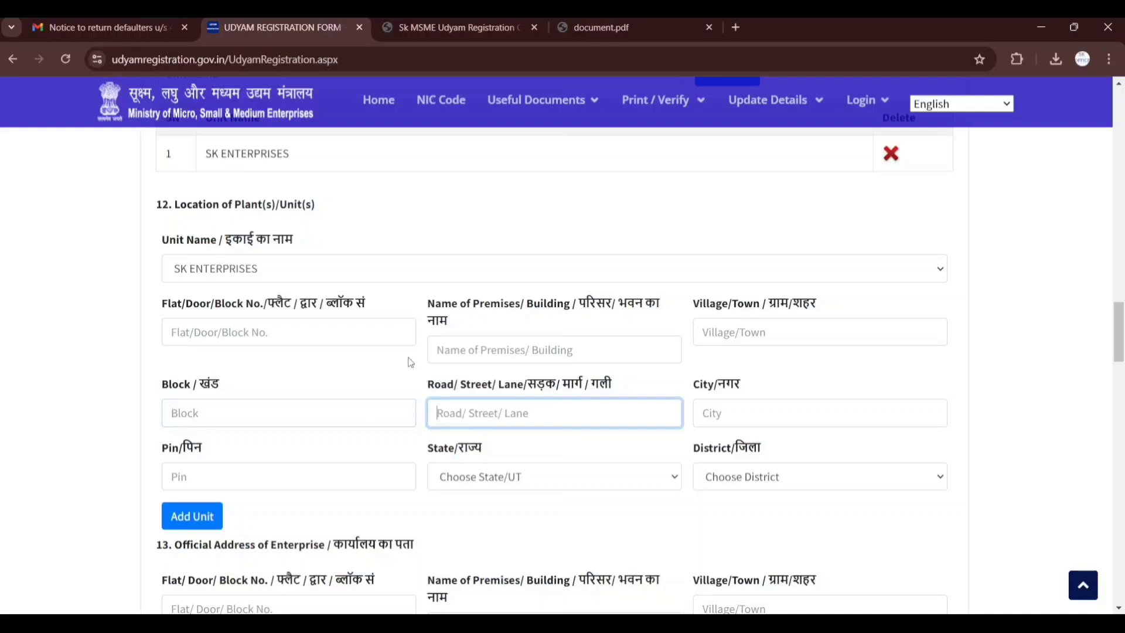
click(695, 412)
click(320, 464)
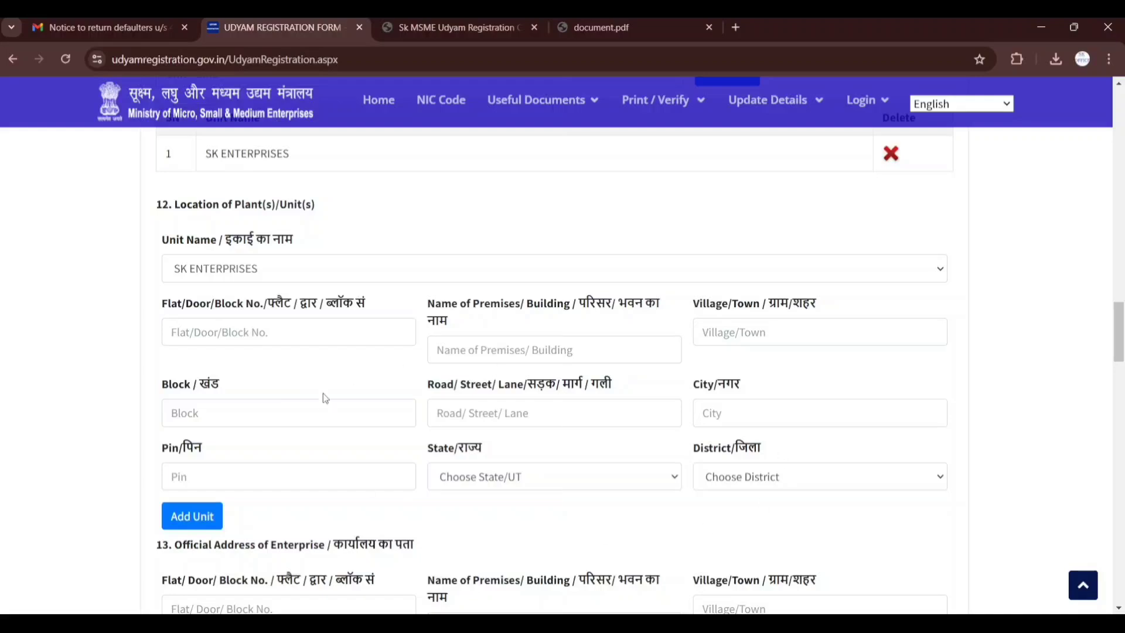
Enter the unit's shop number as the flat/door/block number and "." as the name of premises
click(349, 329)
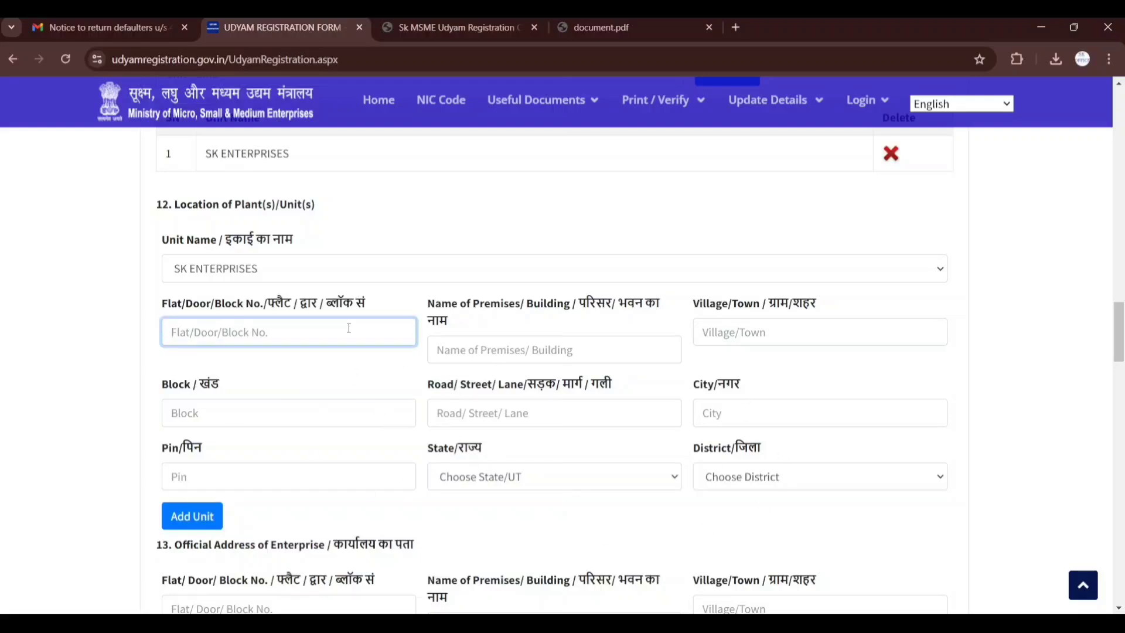
key(Tab)
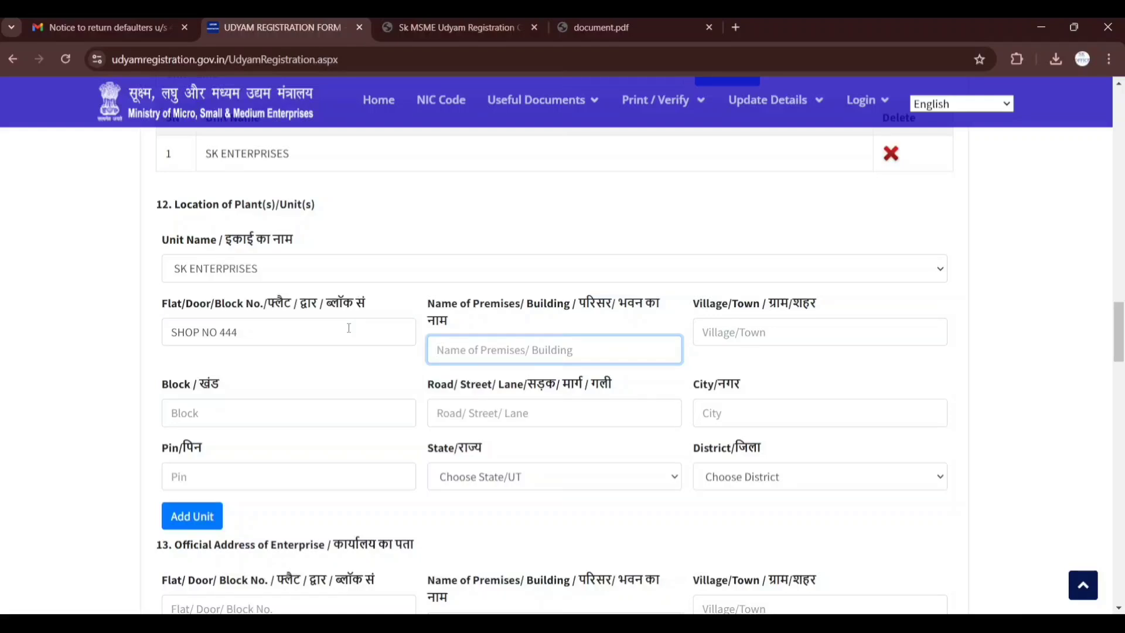
text(.)
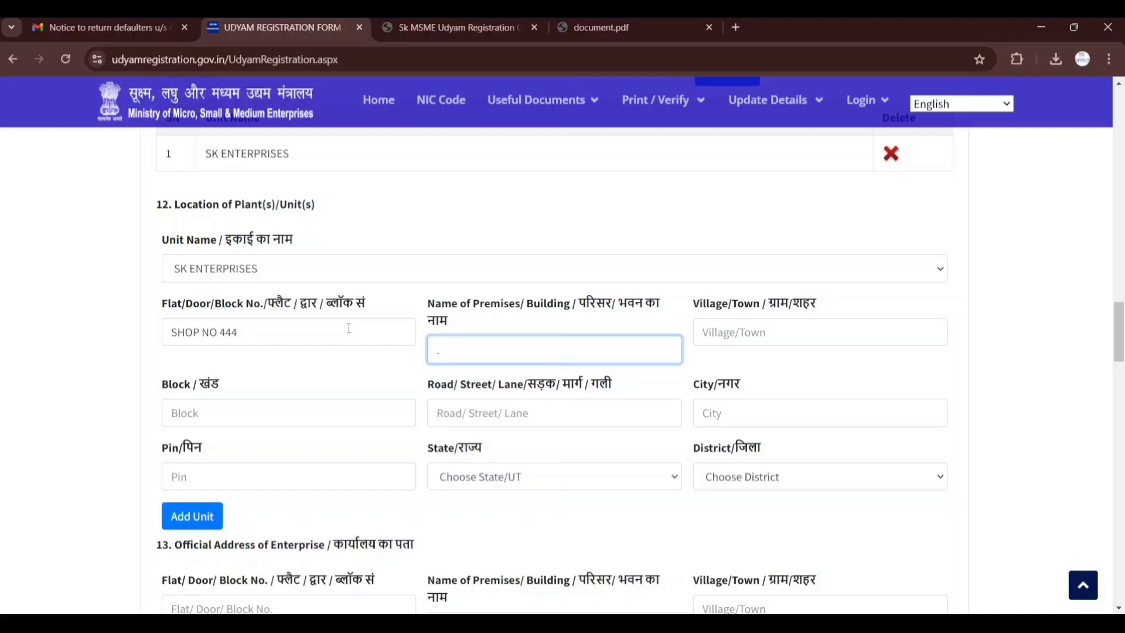
Enter the village/town of the unit's location in capital letters
click(829, 320)
click(826, 333)
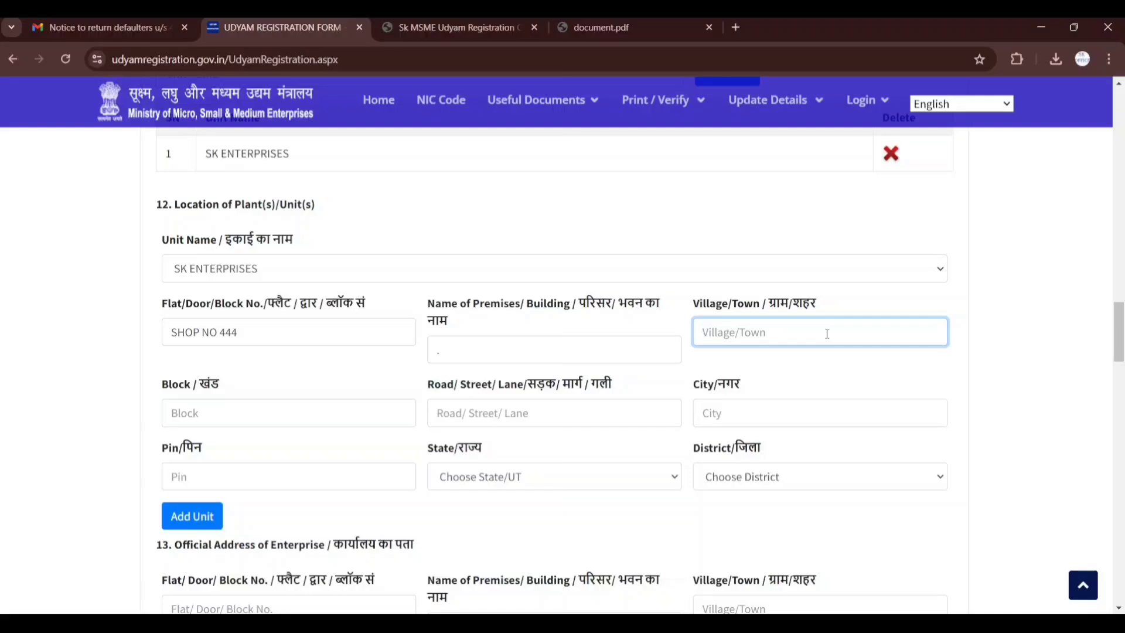
text(PATEL NAGAR)
key(Tab)
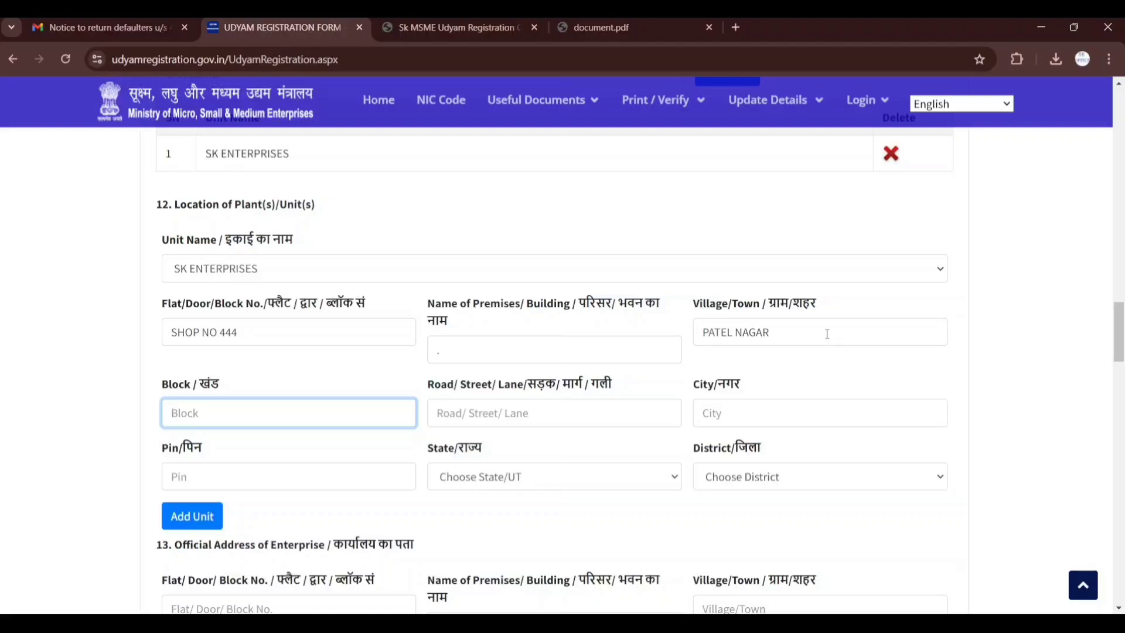
Enter the floor as the block and fill in the road/street/lane of the unit's location
text(FIRST FLOOR)
click(593, 420)
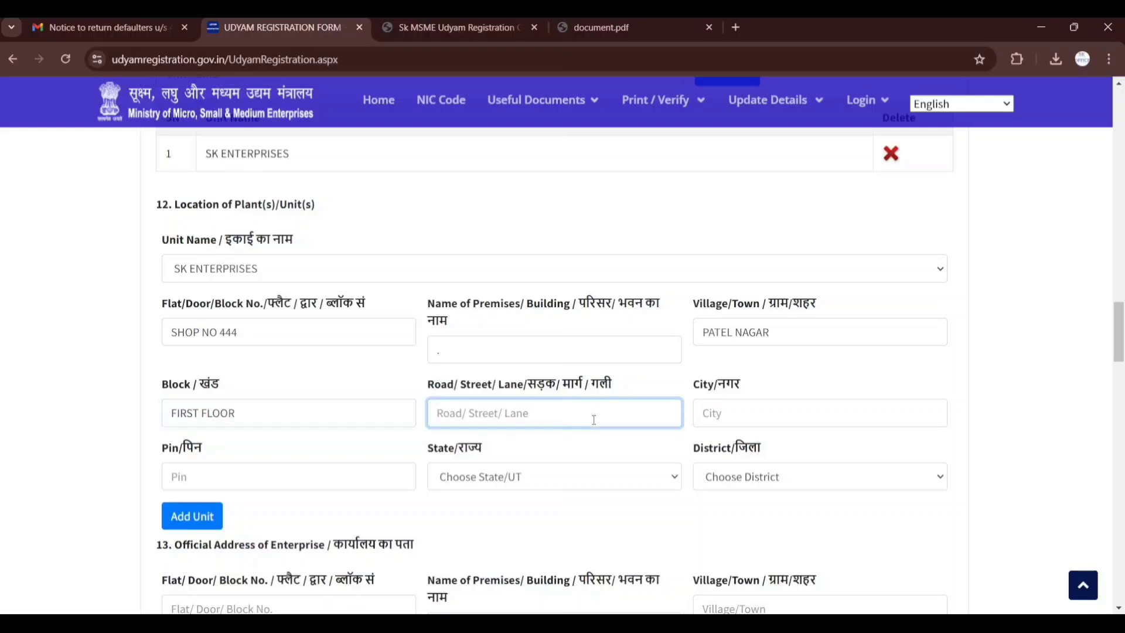
click(711, 414)
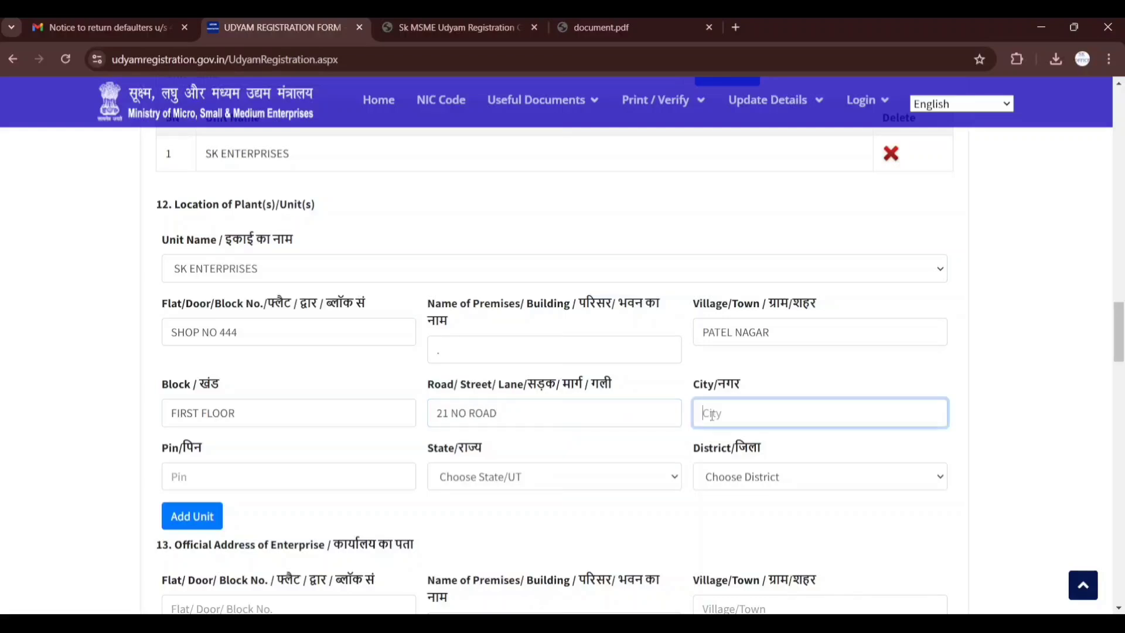
Enter the city and the postal PIN code of the unit's location in section 12
text(NEW DELHI)
key(Tab)
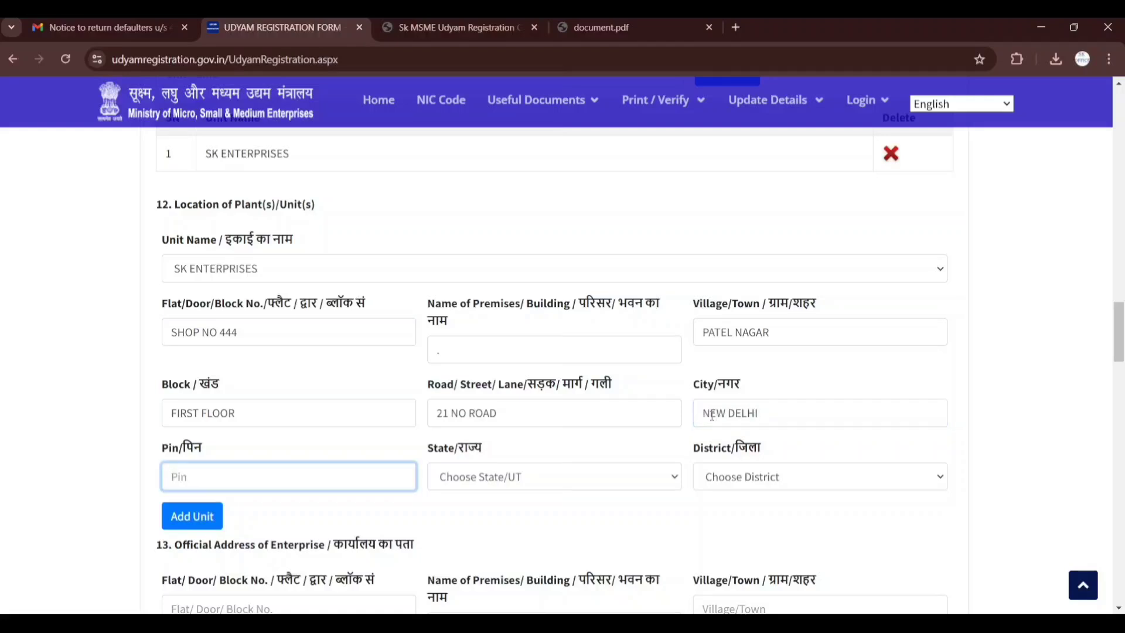
text(110008)
key(Tab)
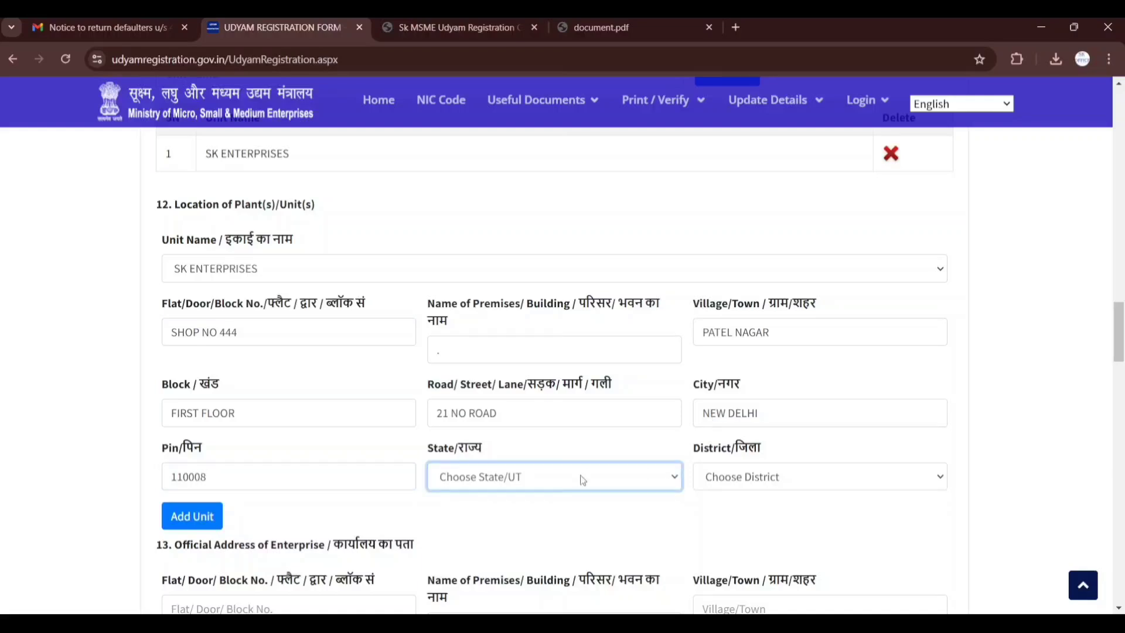
Choose DELHI as the state and CENTRAL as the district, and add the unit location to the list
click(551, 187)
click(768, 477)
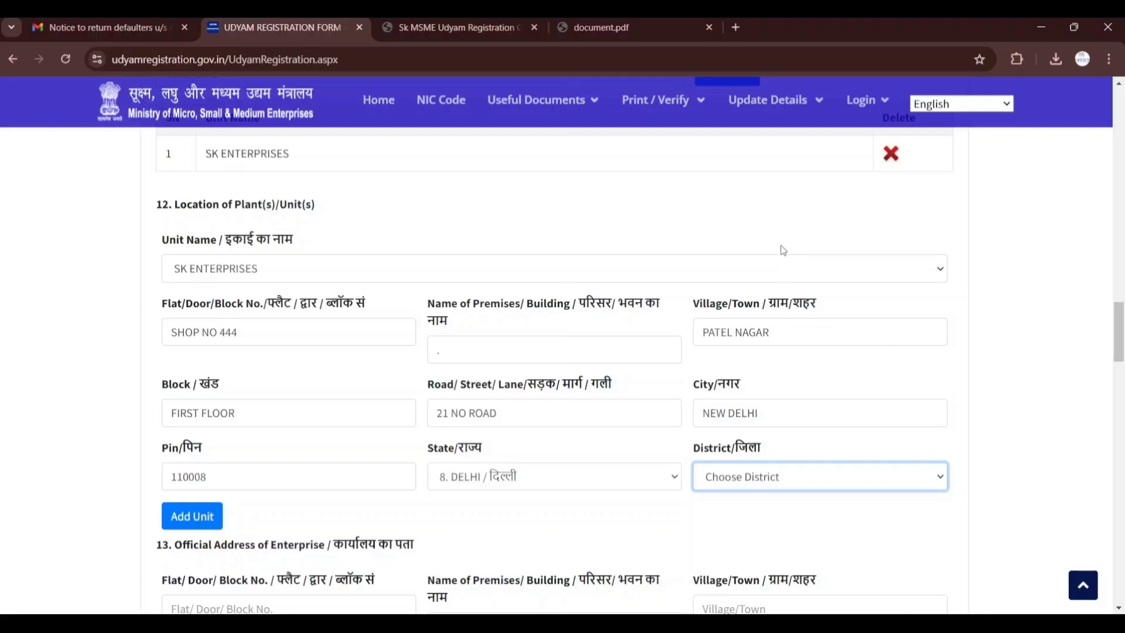
key(Down)
click(670, 545)
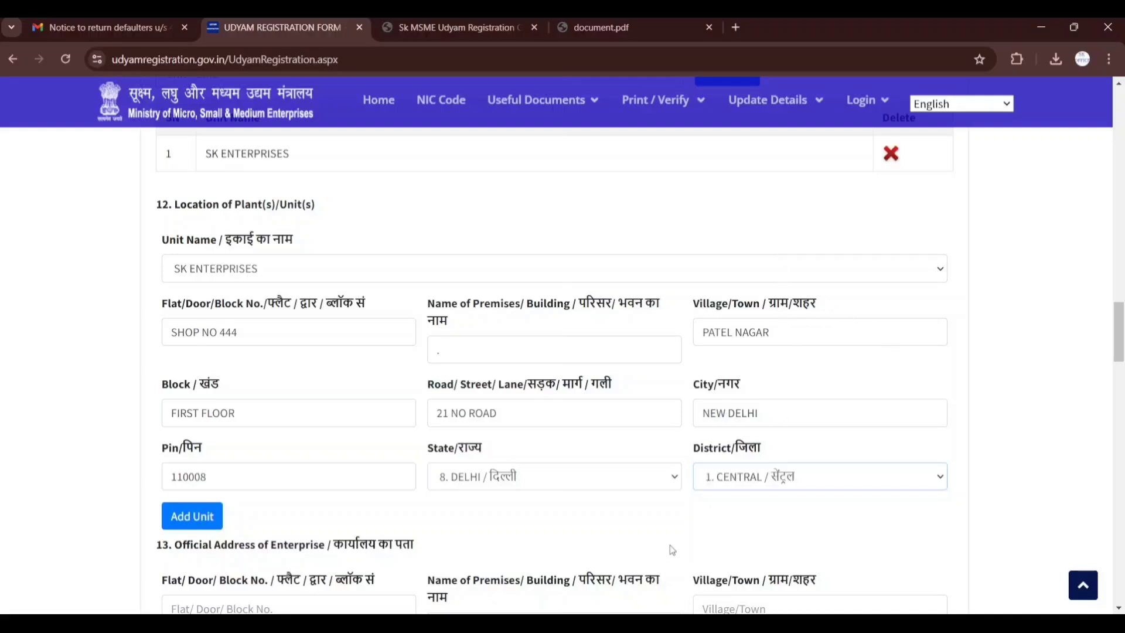
click(194, 520)
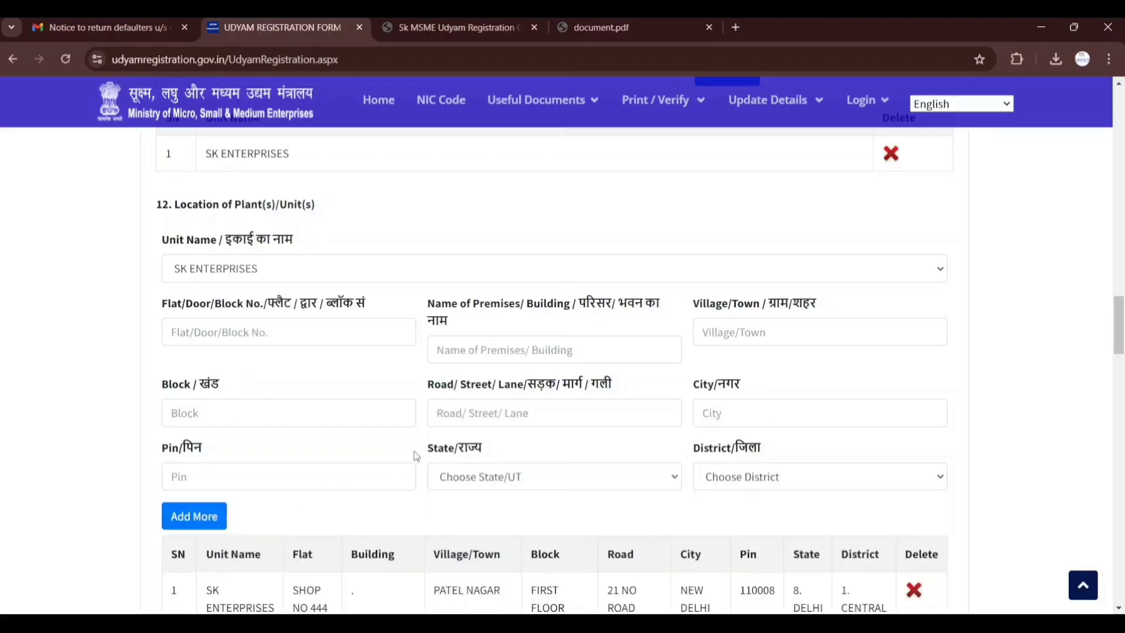
Enter the shop number as the flat/door/block number and "." as the name of premises in the enterprise's official address
scroll(416, 455, down, 1)
scroll(417, 456, down, 3)
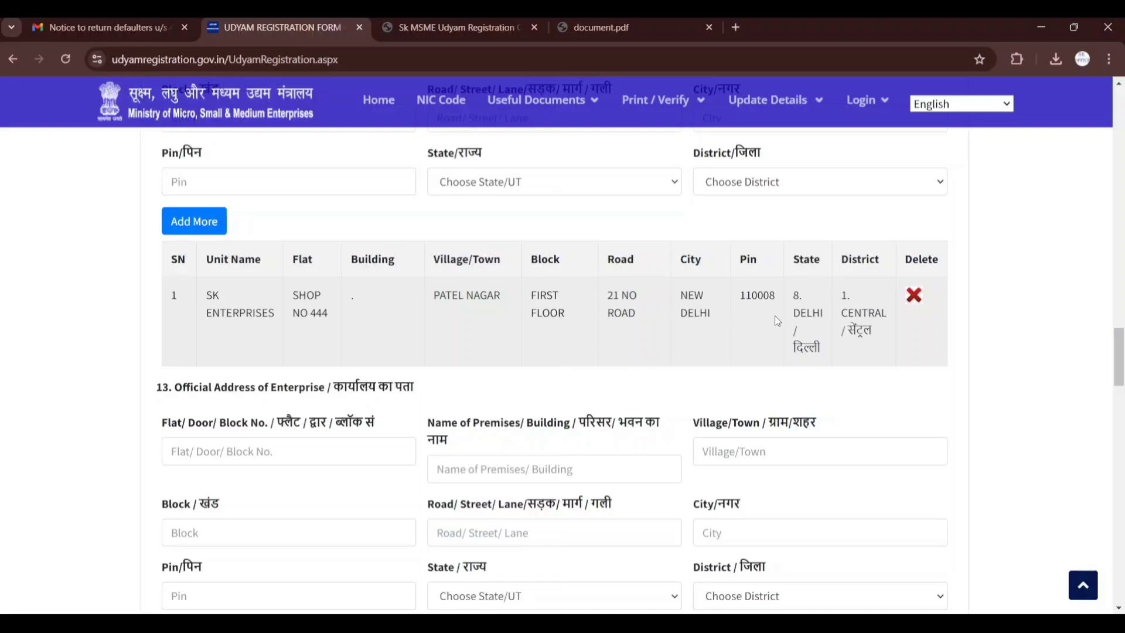
scroll(774, 315, down, 3)
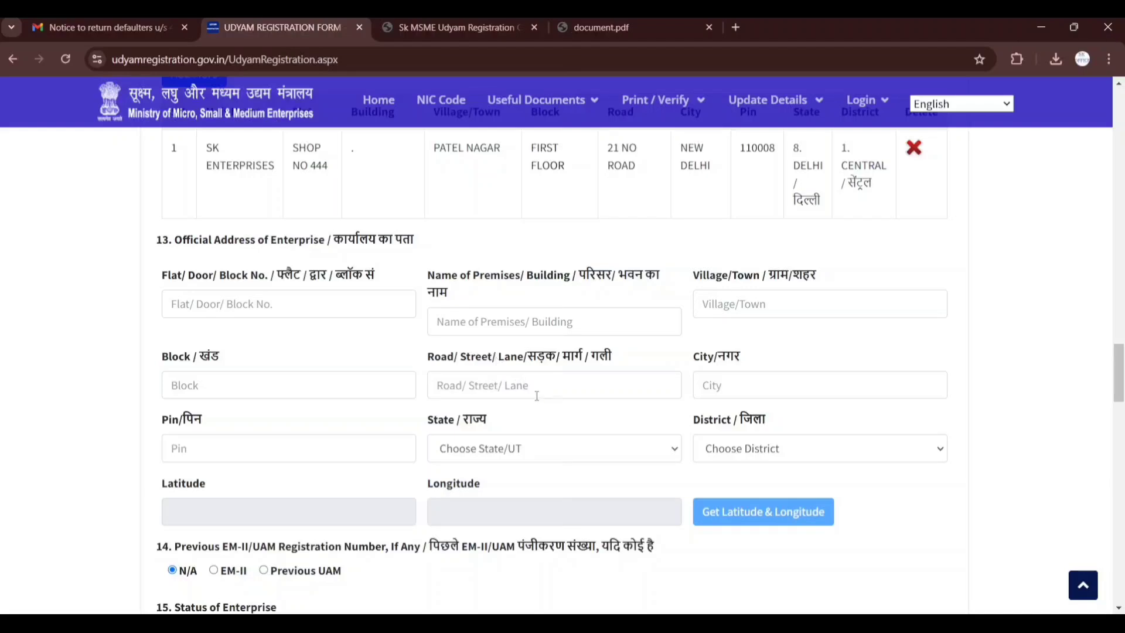
scroll(530, 398, up, 1)
click(366, 373)
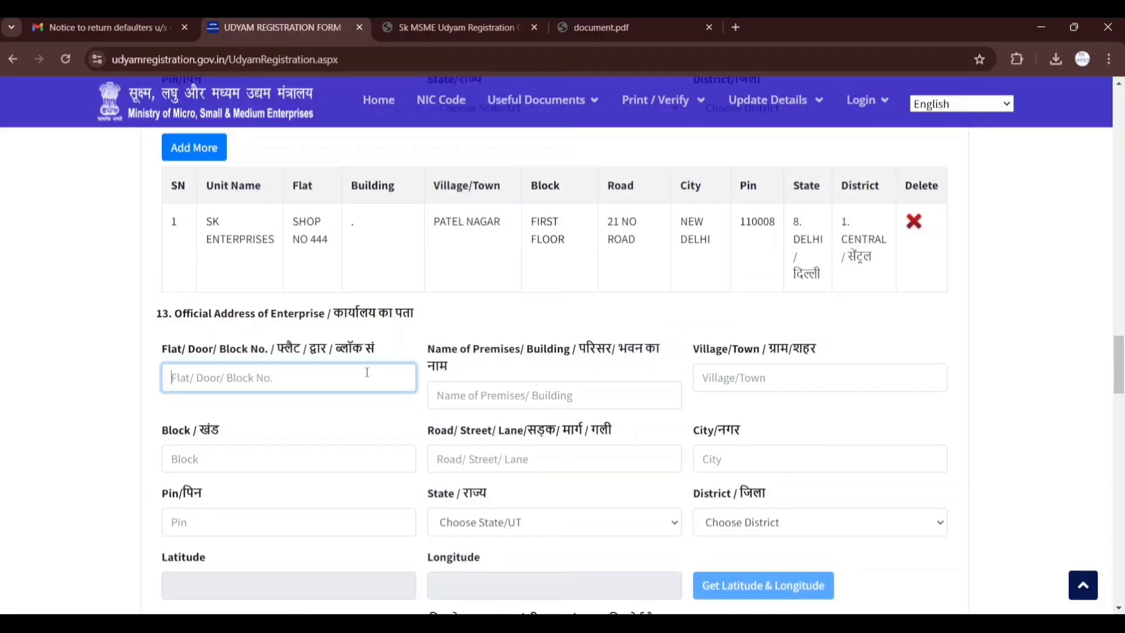
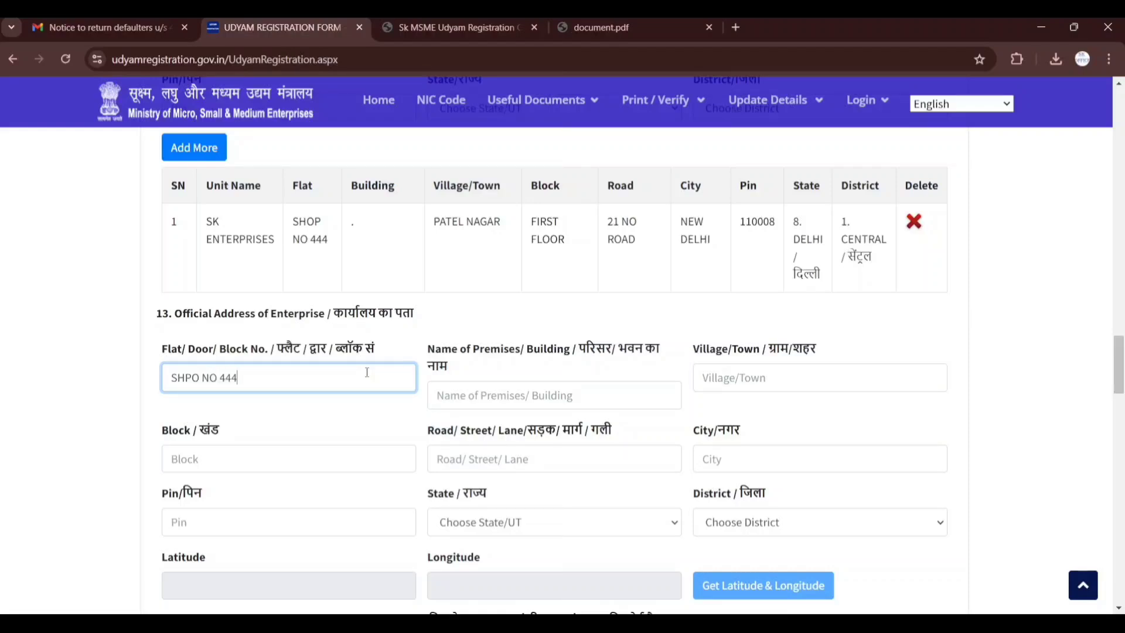
key(Tab)
text(.)
key(Tab)
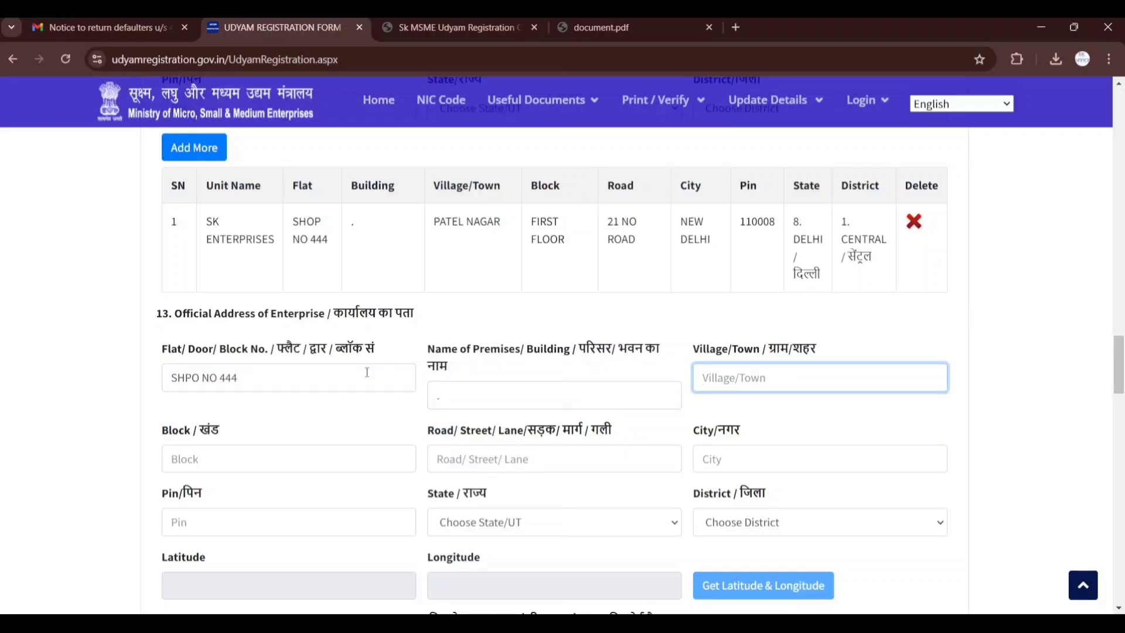
Enter the village/town of the official address in capital letters and the floor as the block
text(PATEL NAGAR)
key(Tab)
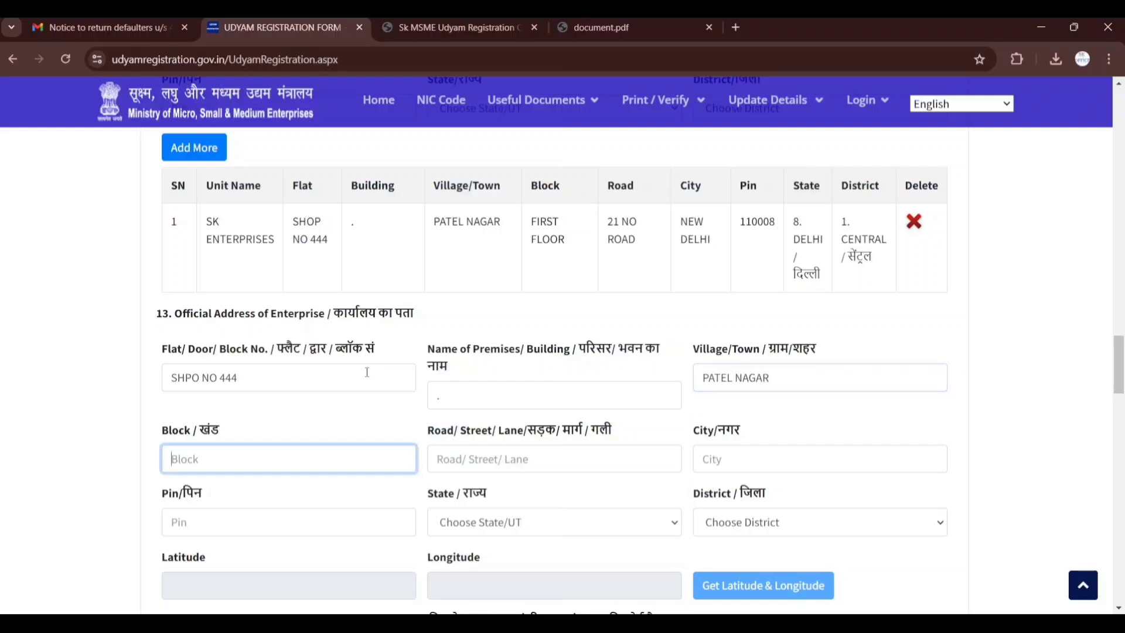
text(FIRST FLOOR)
key(Tab)
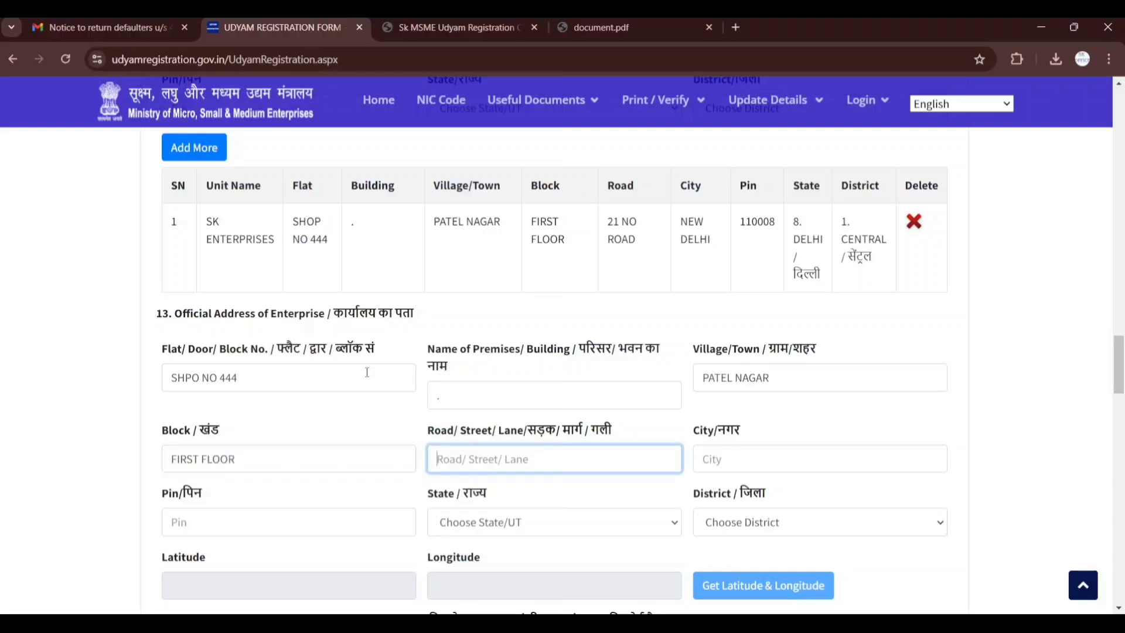
Fill in the road/street/lane, city and postal PIN code of the enterprise's official address
key(Tab)
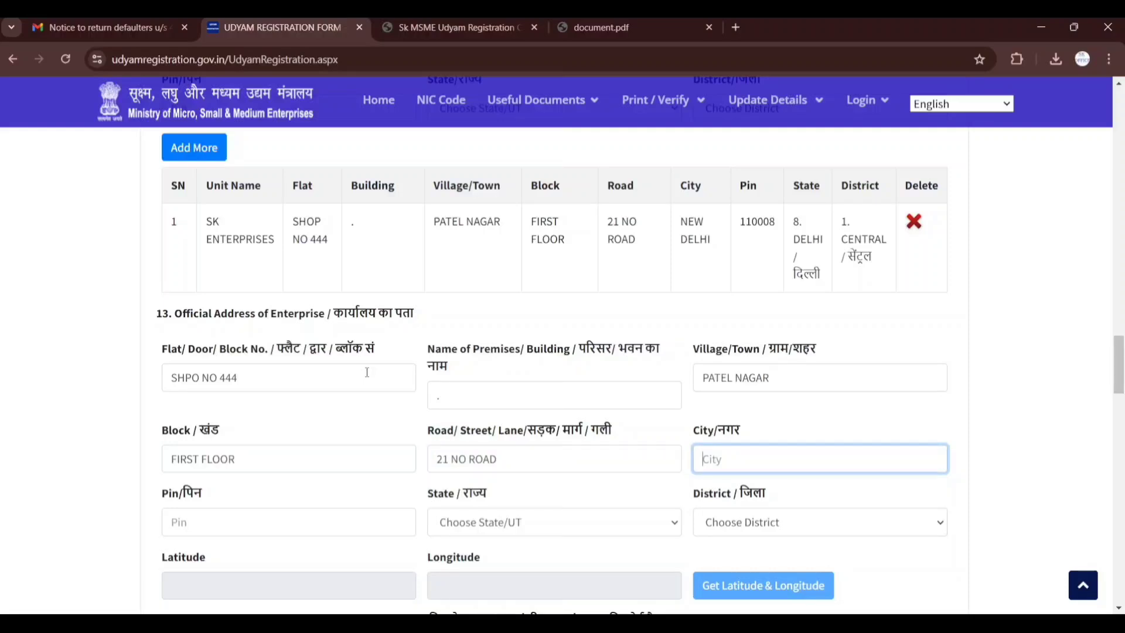
text(NEW DELHI)
key(Tab)
text(110008)
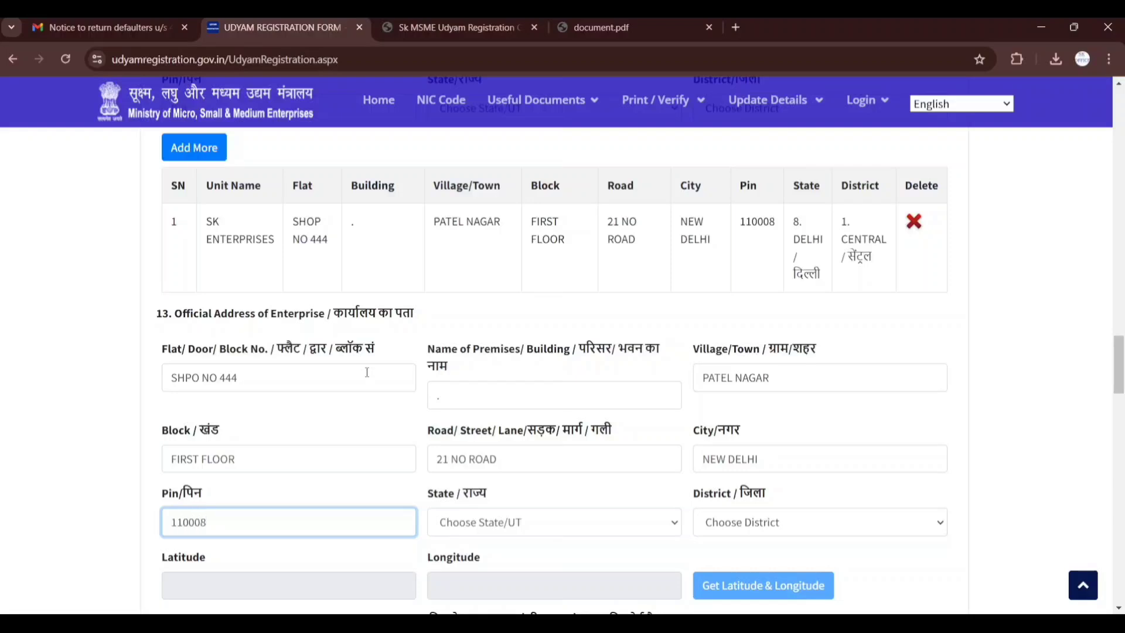
key(Tab)
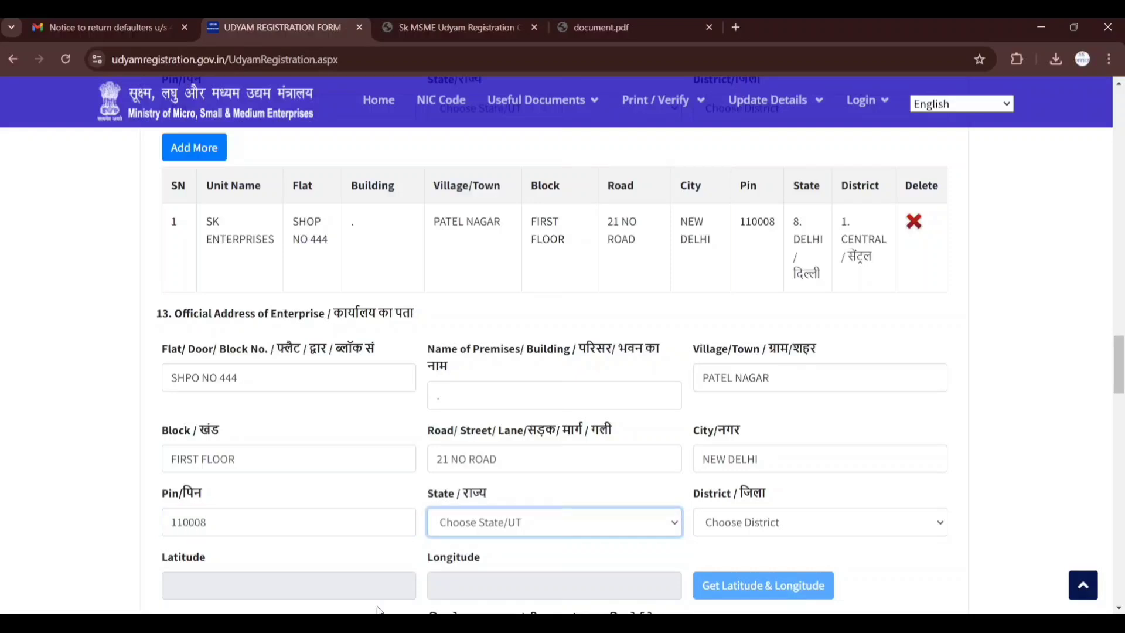
Choose DELHI as the state and CENTRAL as the district of the official address
click(478, 515)
click(486, 241)
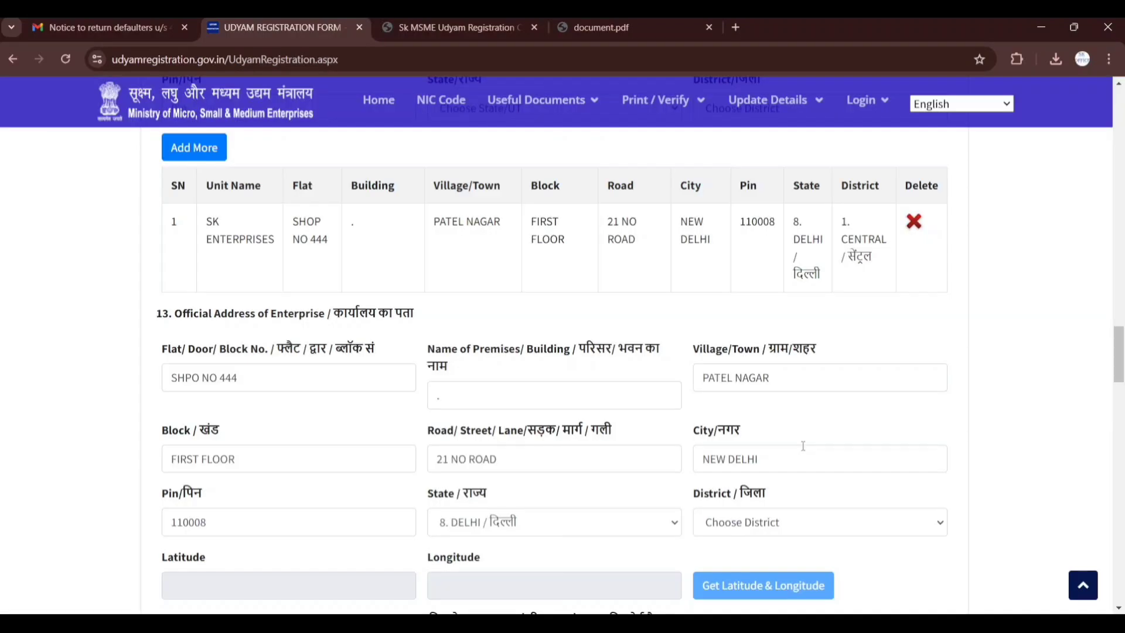
scroll(803, 446, down, 1)
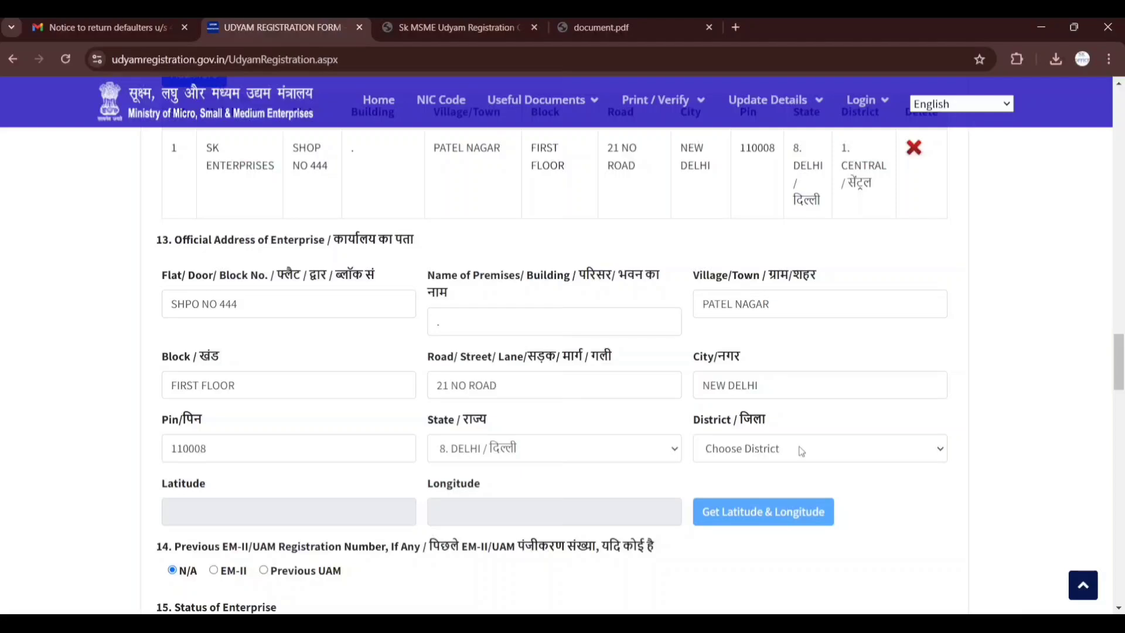
click(802, 451)
click(772, 207)
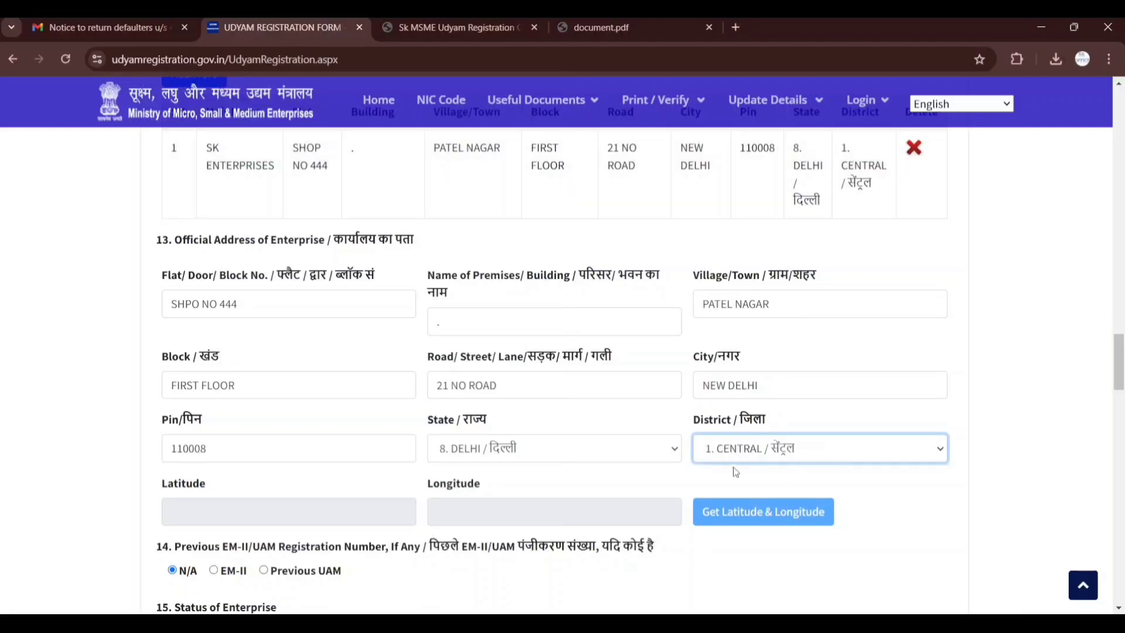
Set the enterprise's date of incorporation/registration to 27/09/2019 in section 15
scroll(732, 467, down, 2)
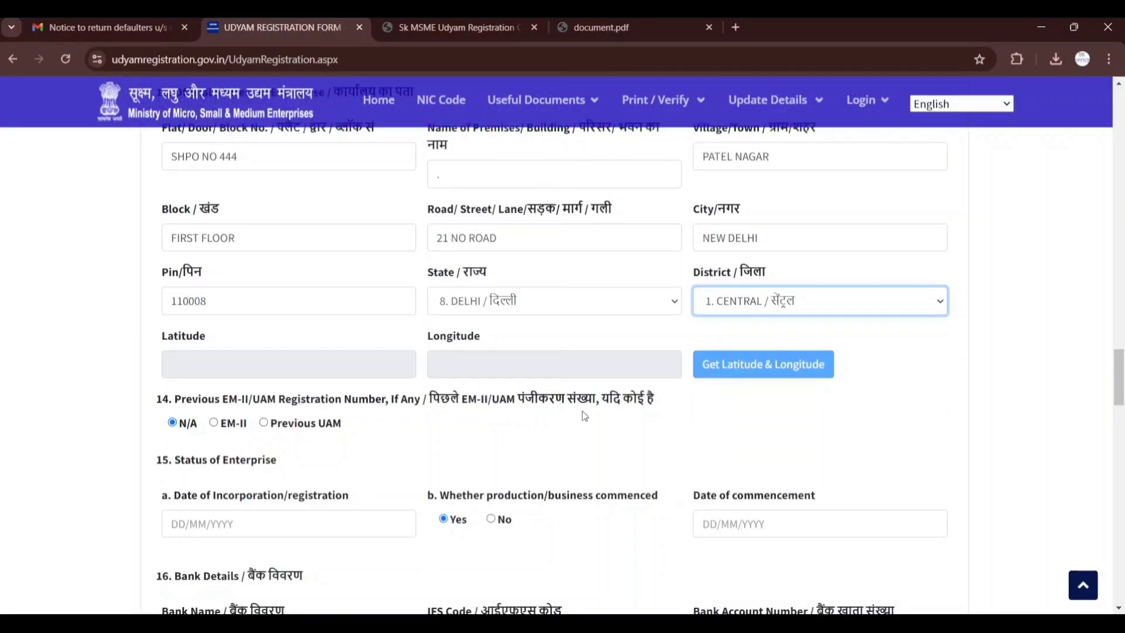
scroll(506, 426, down, 3)
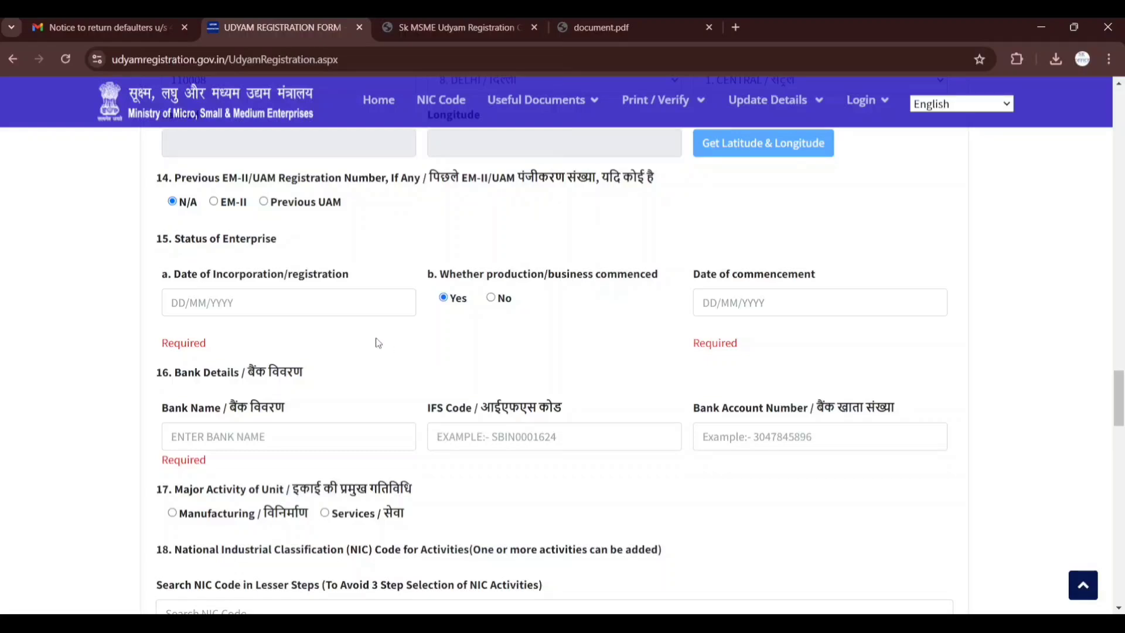
click(370, 307)
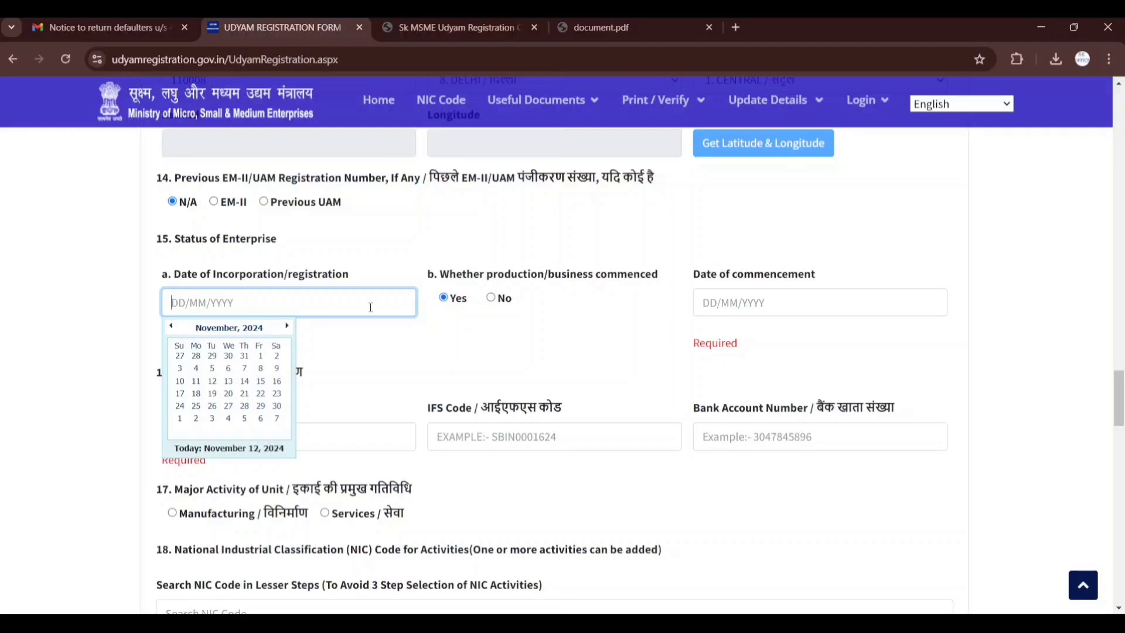
text(27/09/2019)
click(435, 357)
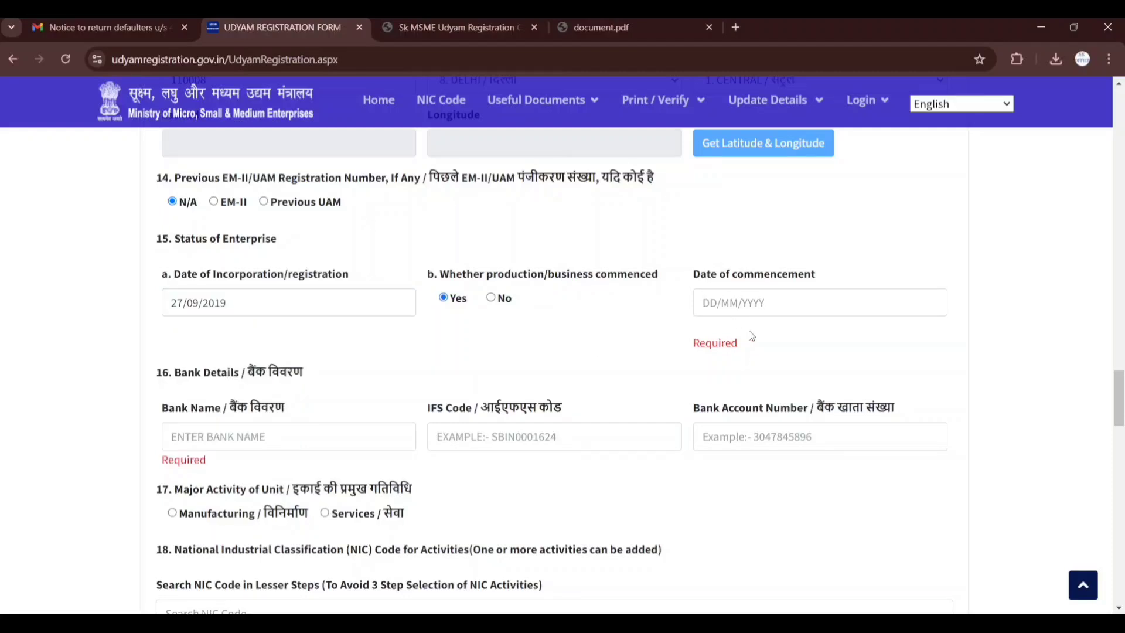
Set the date of commencement of business to 27/09/2019
click(708, 308)
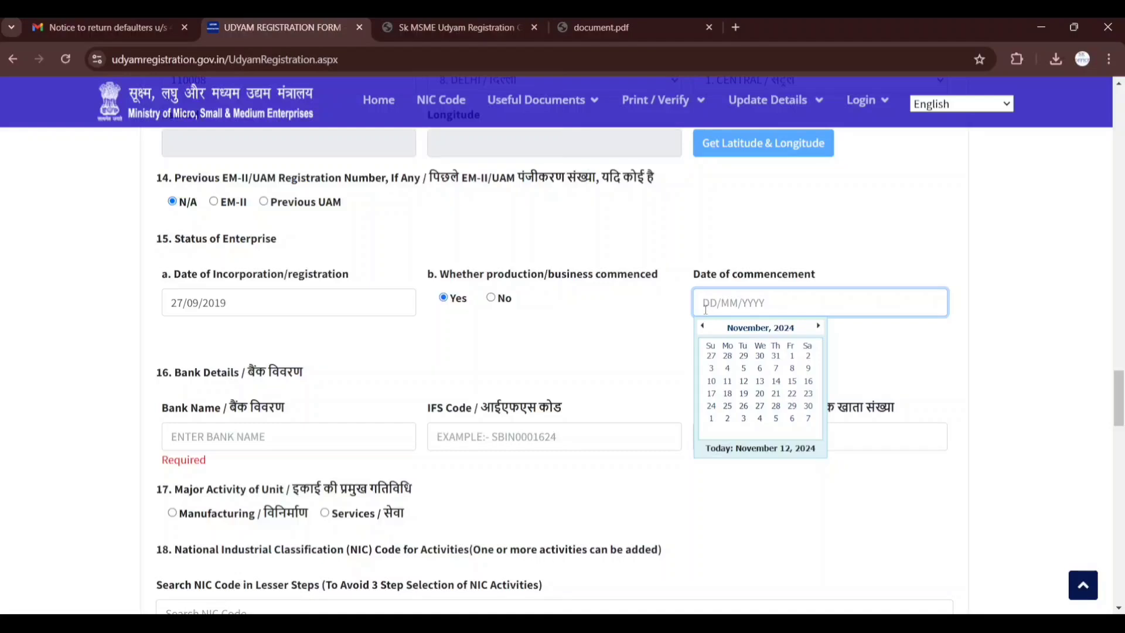
text(27/09/2019)
click(562, 342)
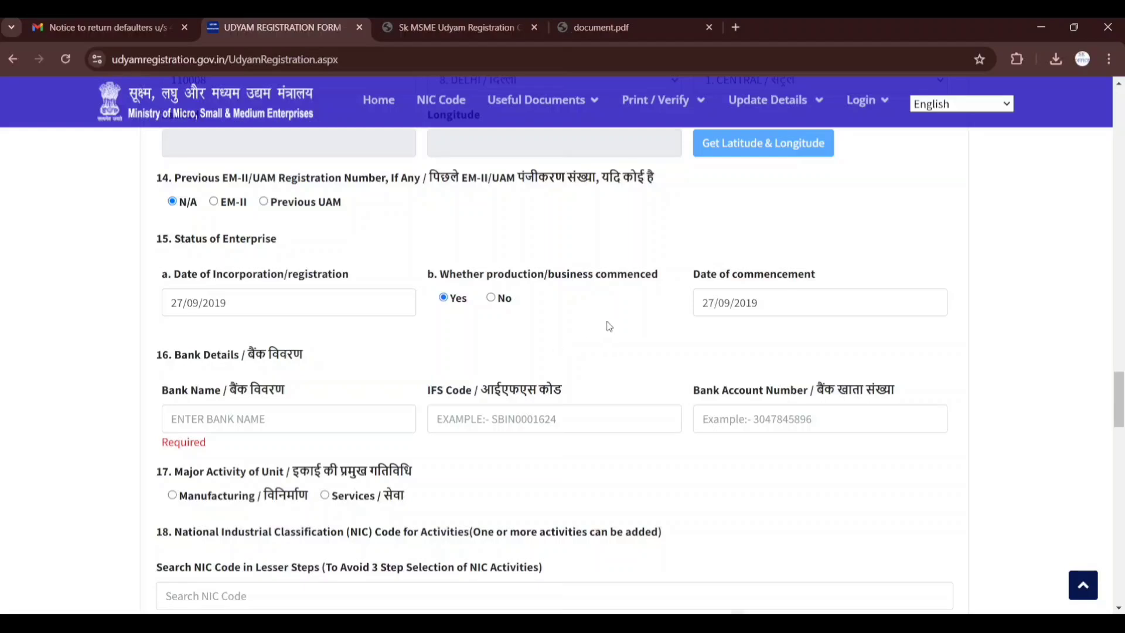
Enter STATE BANK OF INDIA as the bank name and SBIN0001624 as the IFS code in section 16
scroll(487, 446, down, 1)
click(305, 344)
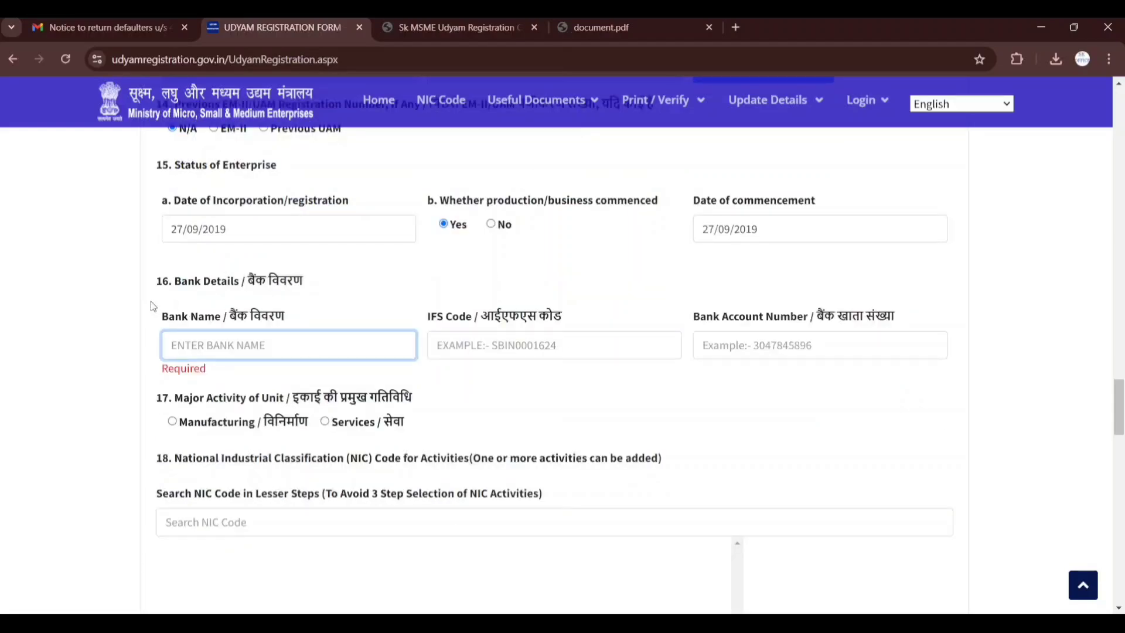
drag(154, 296, 251, 296)
click(251, 348)
text(STATE BANK OF INDIA)
key(Tab)
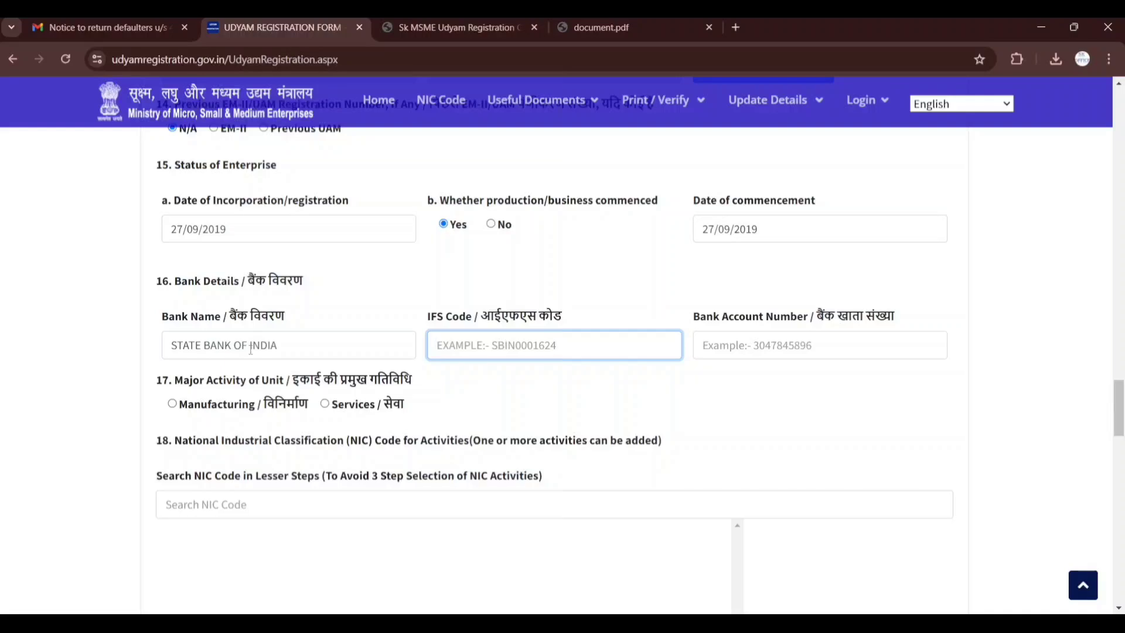
text(SBIN)
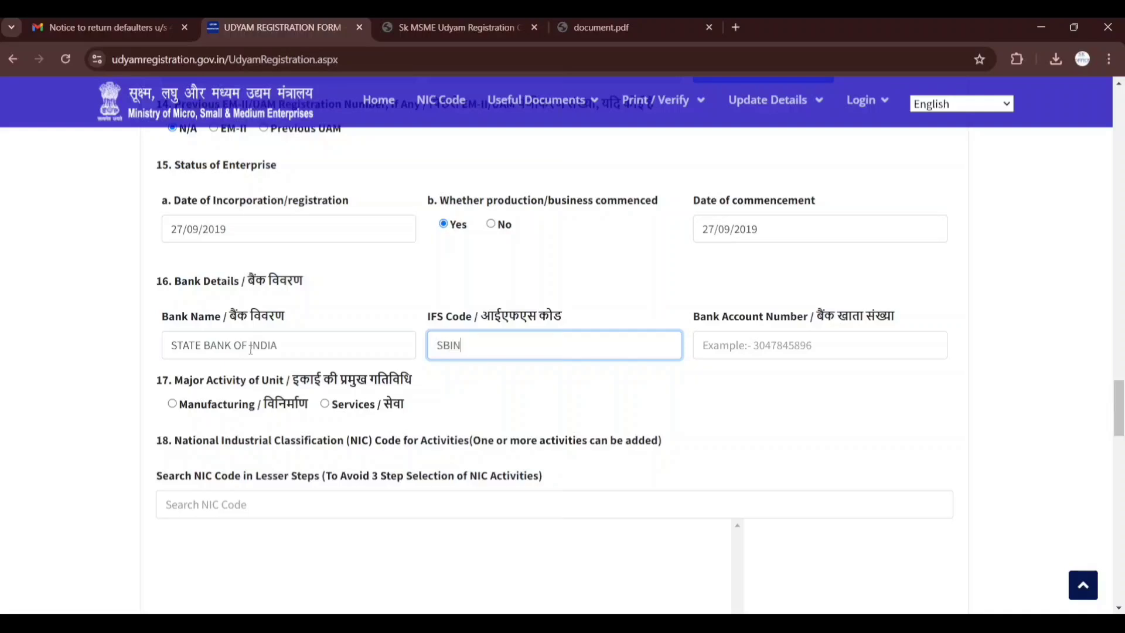
text(0001624)
Fill in the enterprise's bank account number in the bank details
click(724, 338)
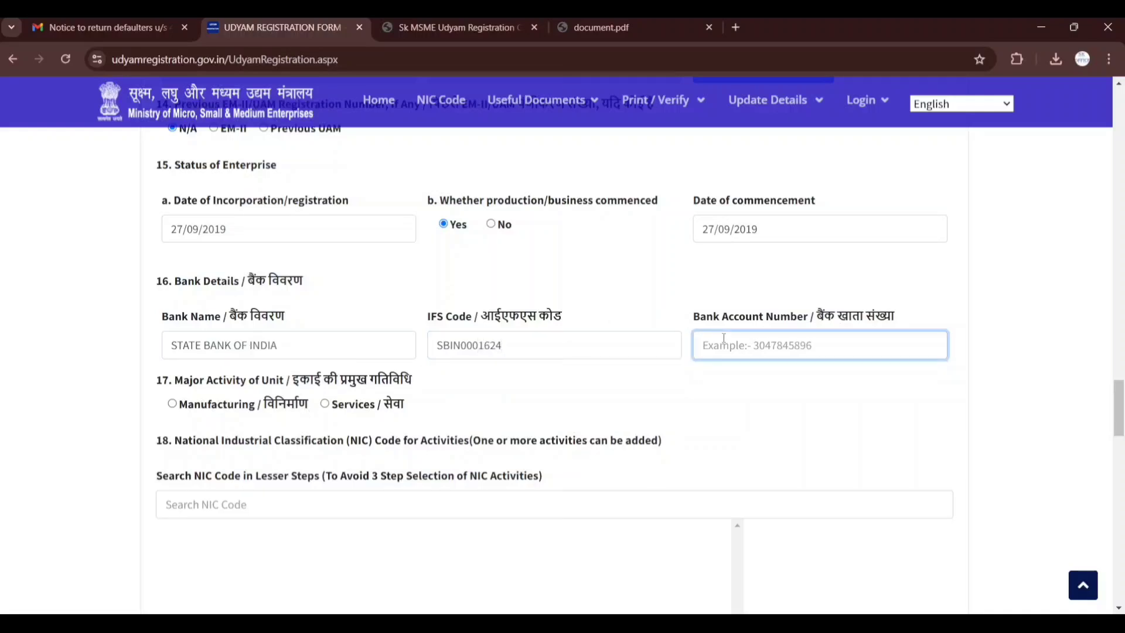
text(123)
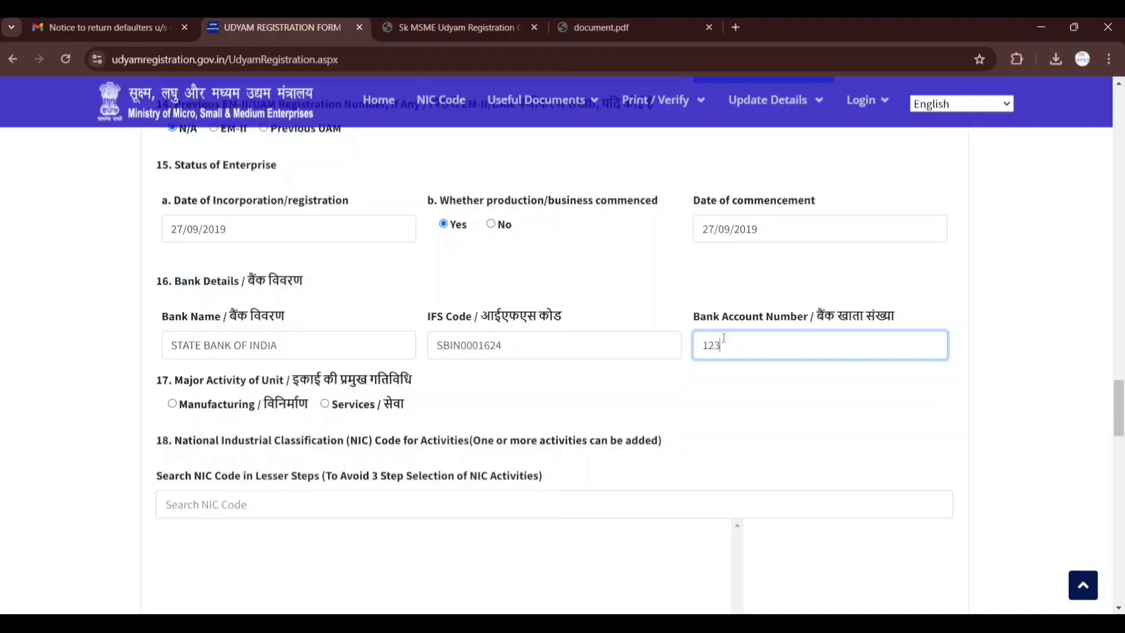
text(456789)
click(737, 398)
Choose Manufacturing as the major activity of the unit in section 17
scroll(741, 400, down, 1)
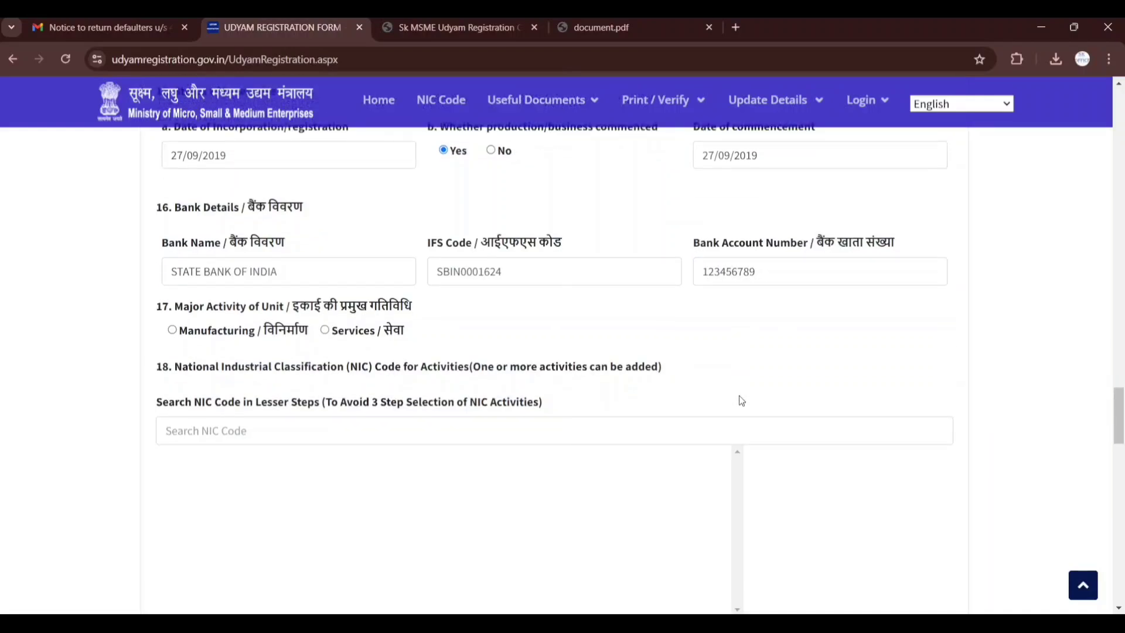
click(194, 330)
scroll(674, 365, down, 1)
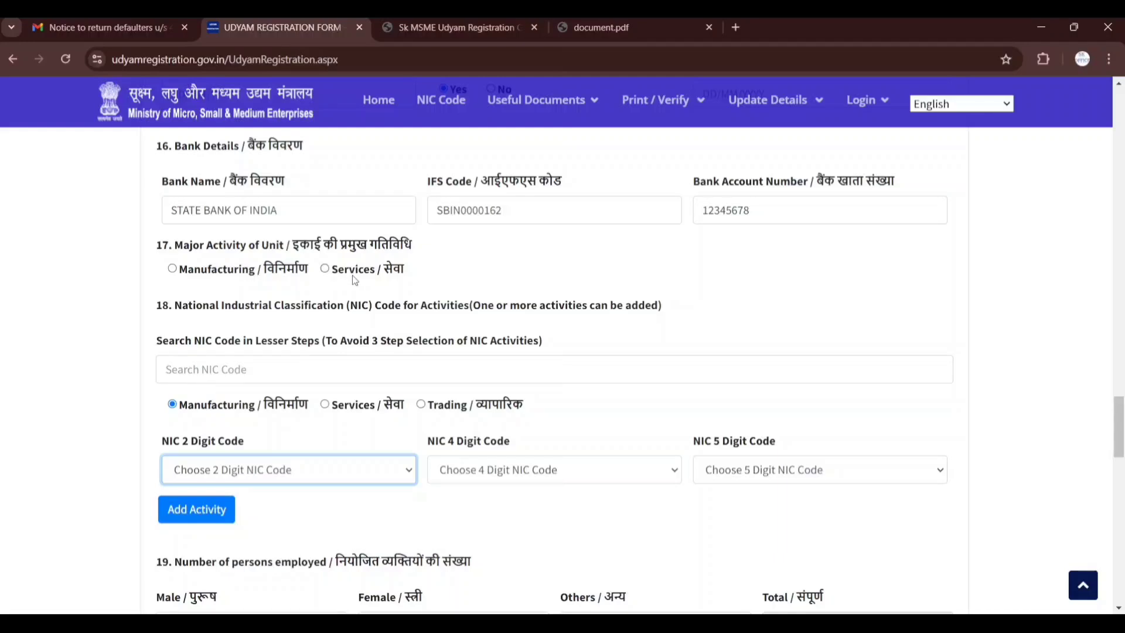
click(270, 272)
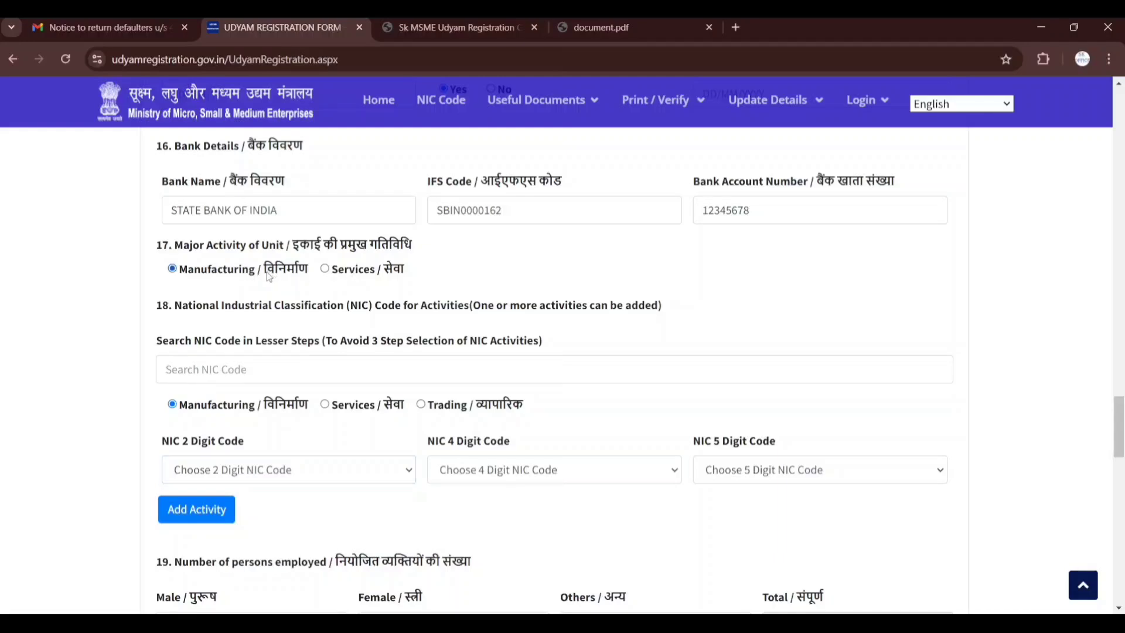
Search the NIC codes in section 18 for SUGAR and choose 46305-Wholesale of edible oils, fats, sugar and processed/manufactured spices etc
scroll(309, 364, down, 1)
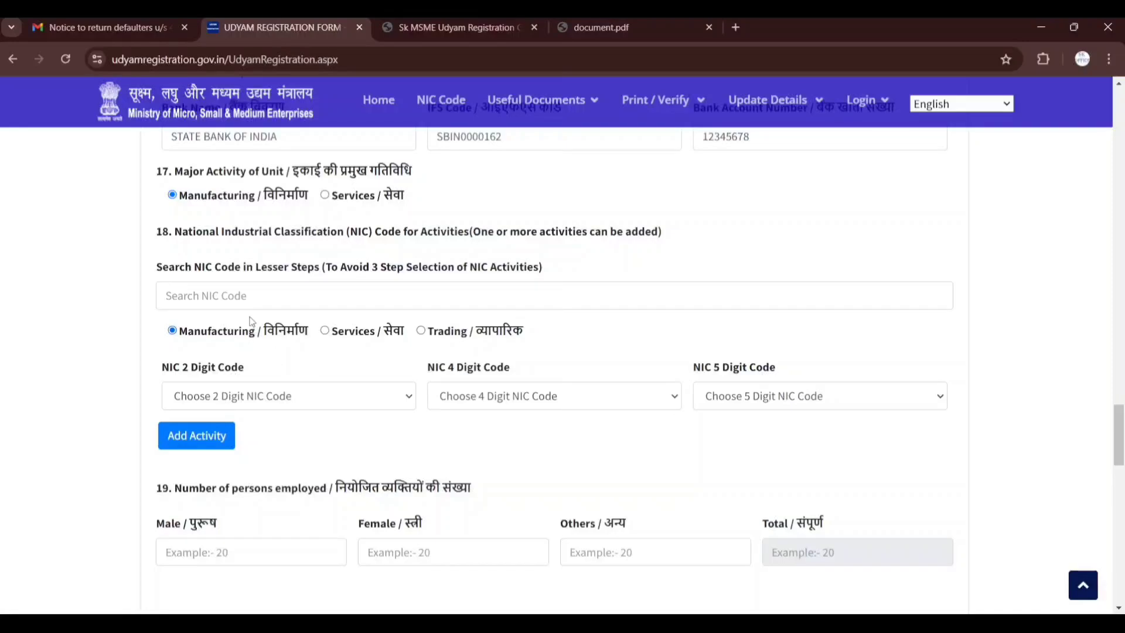
scroll(252, 323, up, 1)
drag(201, 341, 226, 342)
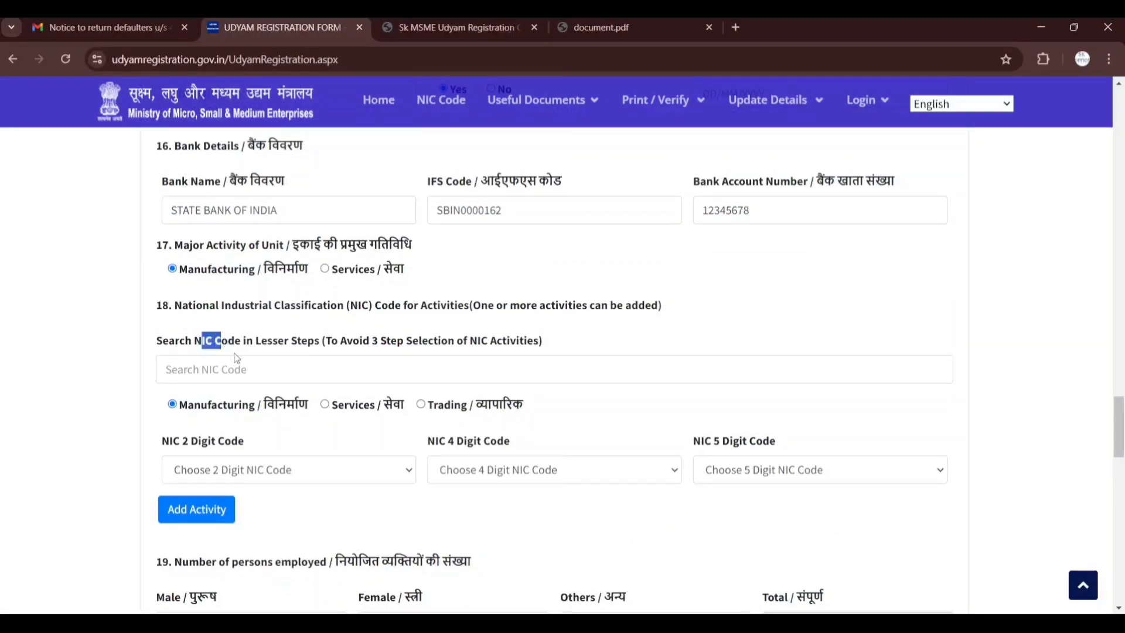
click(247, 374)
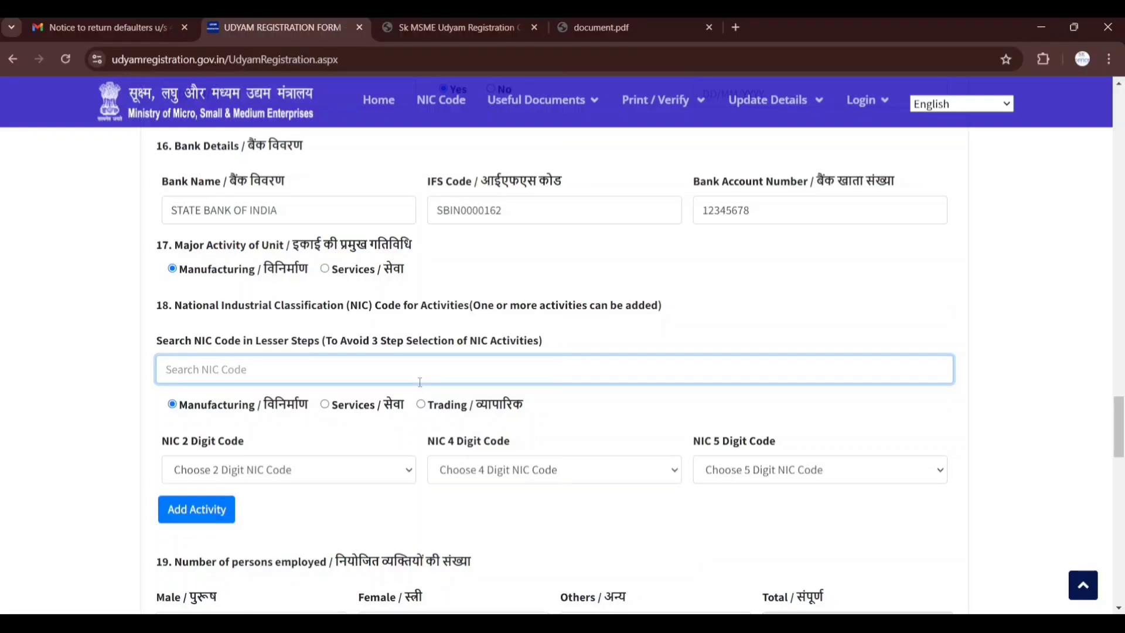
text(SUGAR)
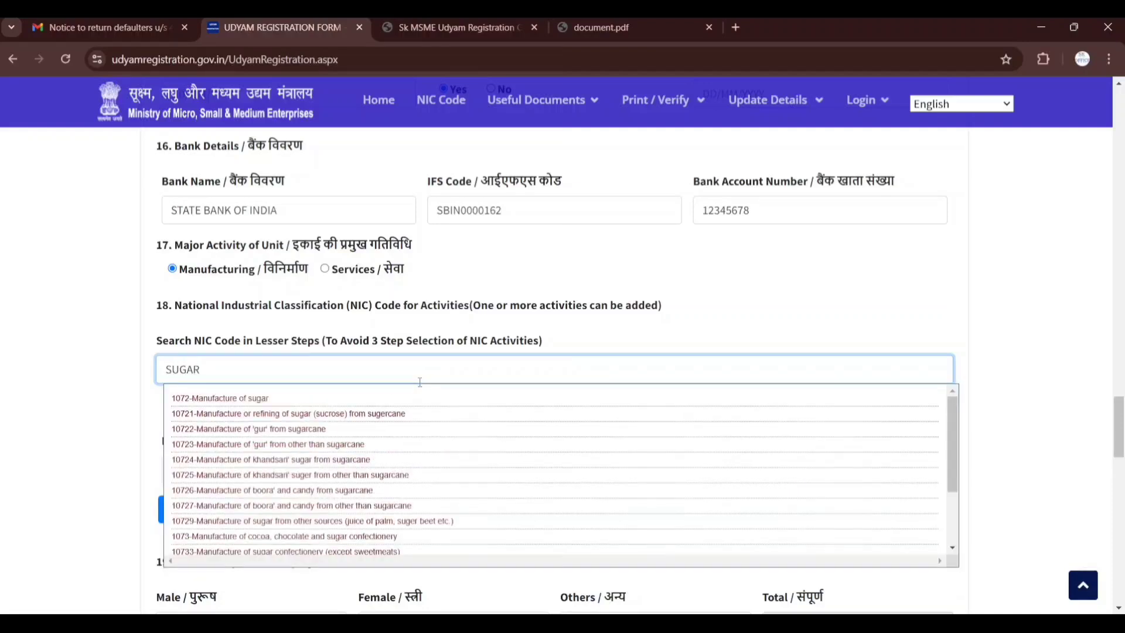
scroll(422, 436, down, 2)
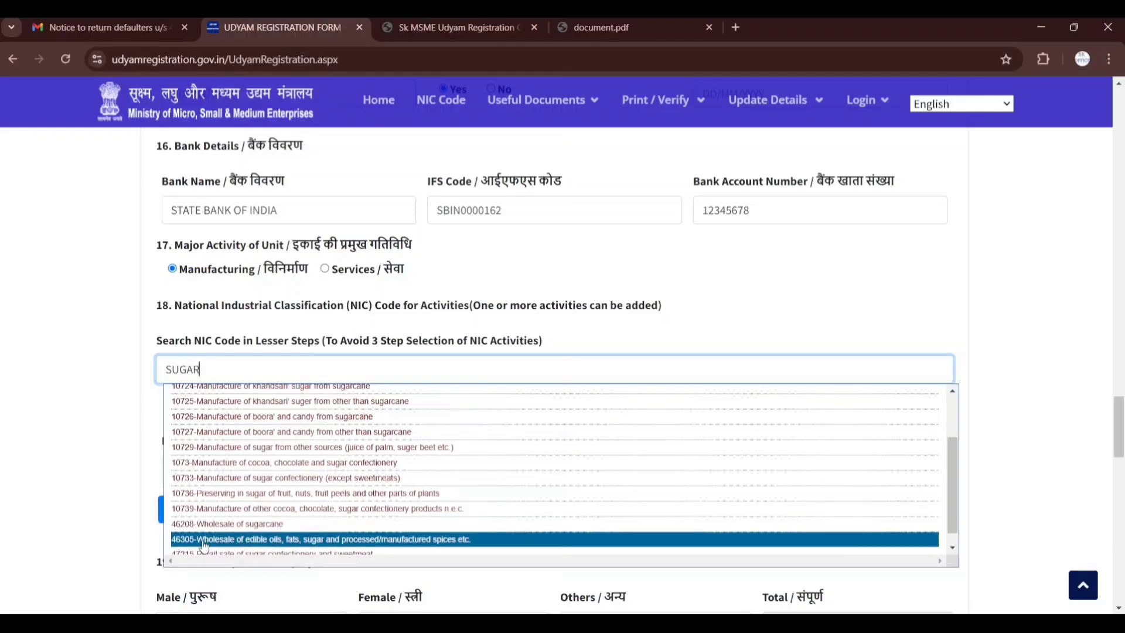
scroll(205, 546, down, 1)
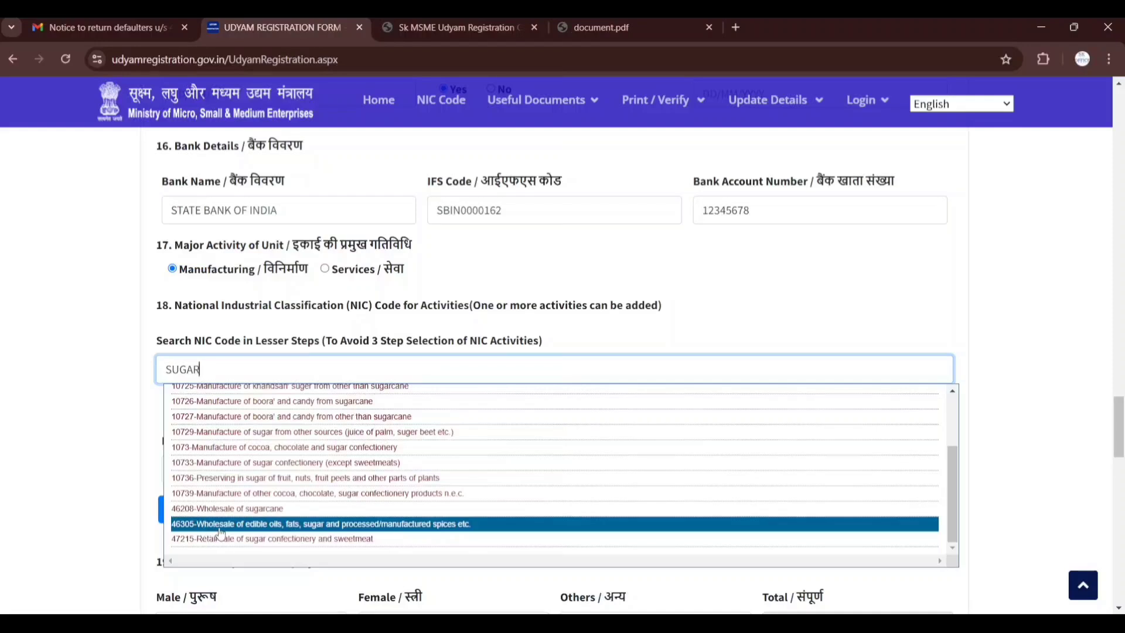
click(302, 528)
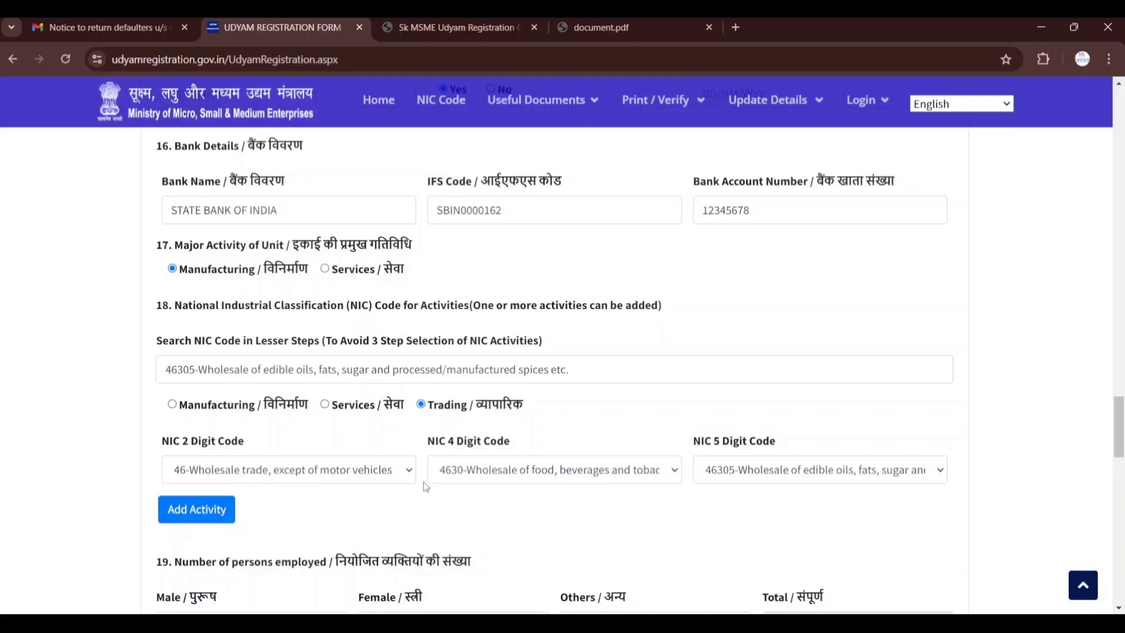
Check the filled 2, 4 and 5 digit NIC codes and add the 46305 trading activity to the activity list
click(360, 479)
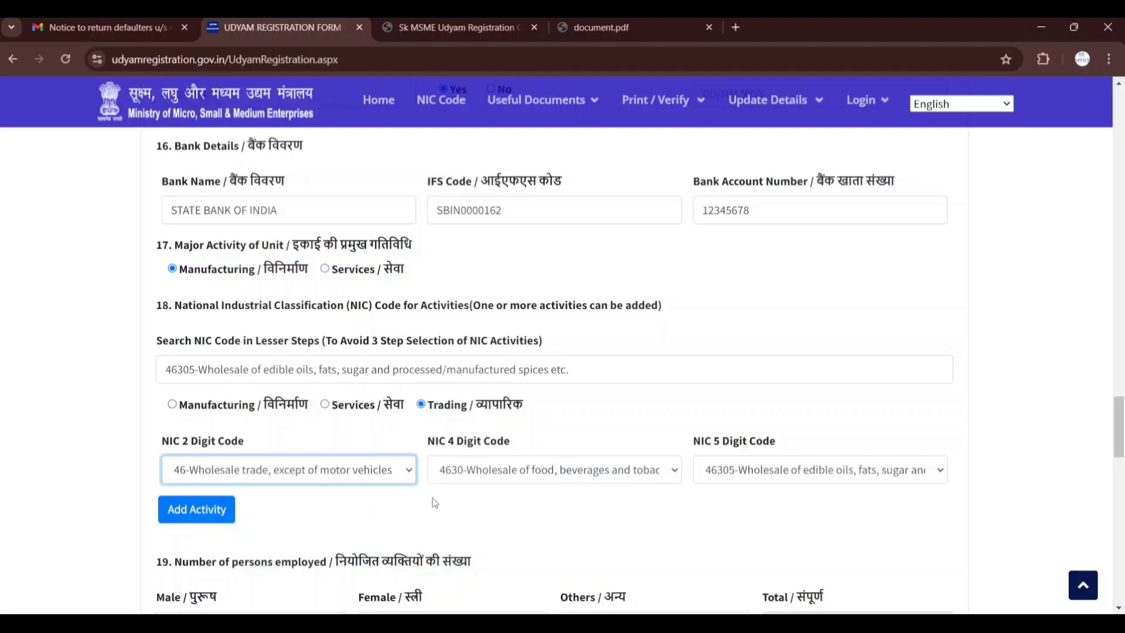
click(467, 484)
click(738, 477)
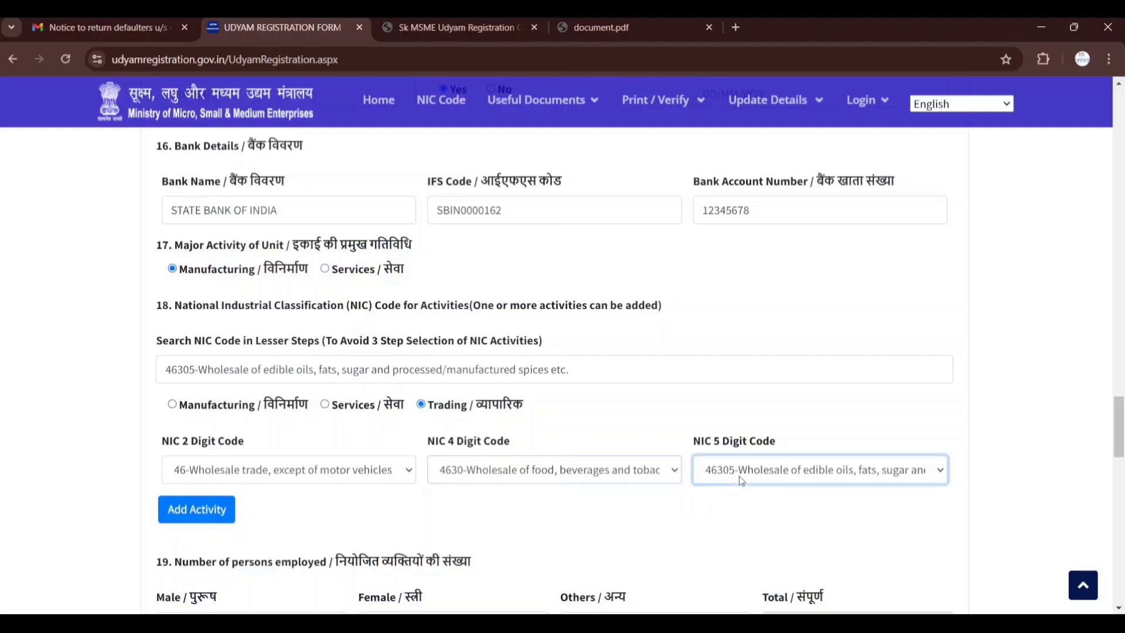
click(213, 510)
scroll(260, 477, down, 1)
scroll(260, 477, down, 1)
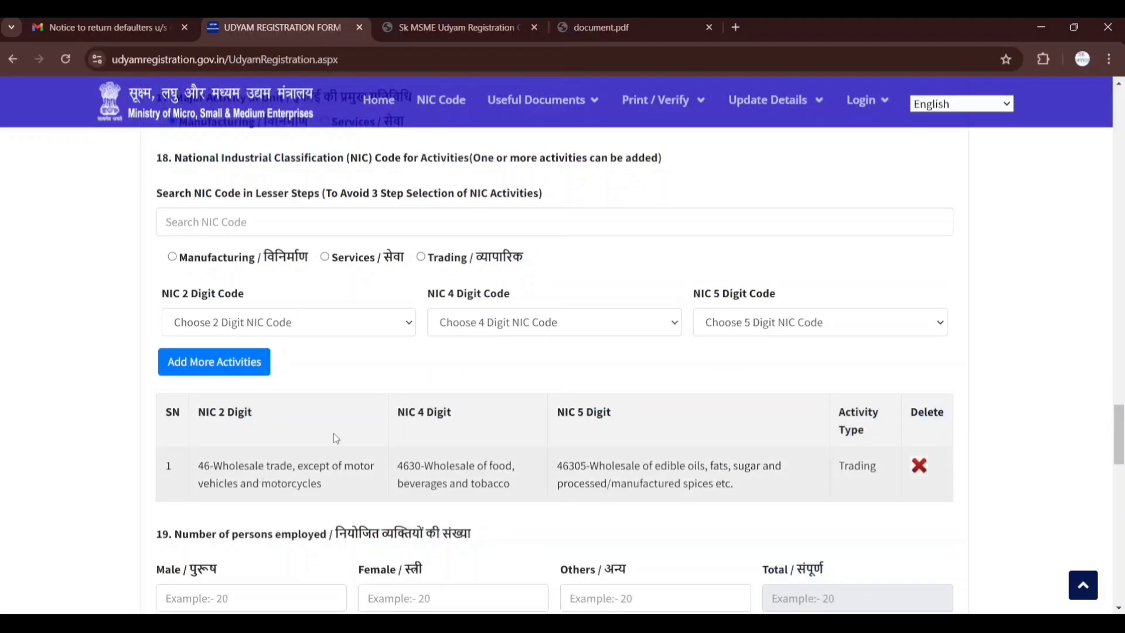
For a second activity, choose Trading with NIC 2 digit code 46-Wholesale trade and 4 digit code 4630-Wholesale of food, beverages and tobacco
click(332, 331)
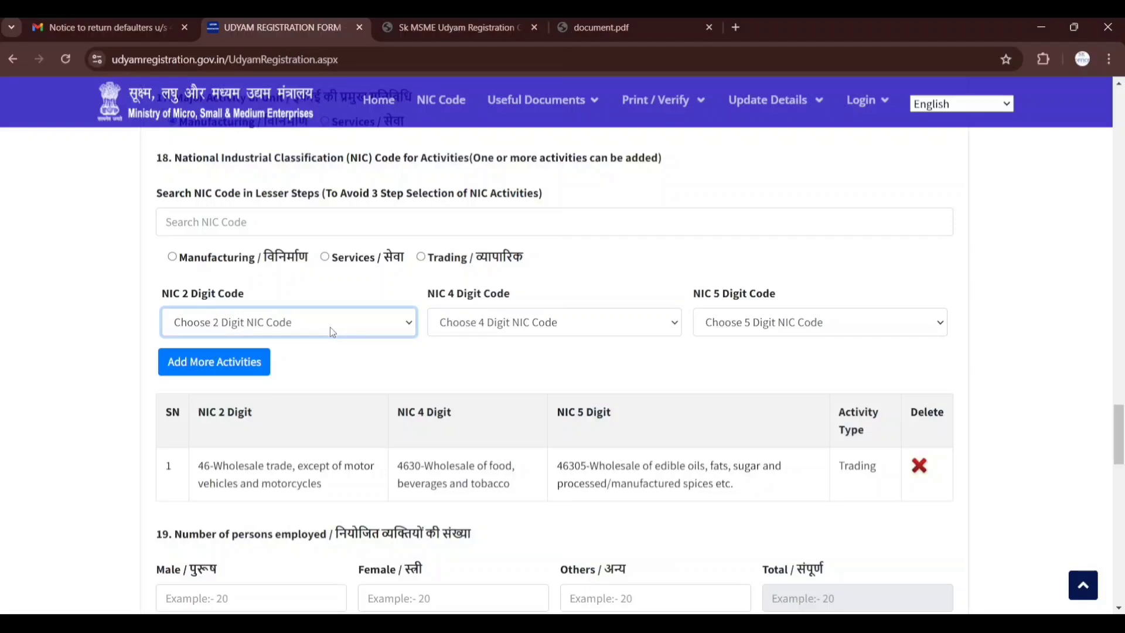
click(431, 264)
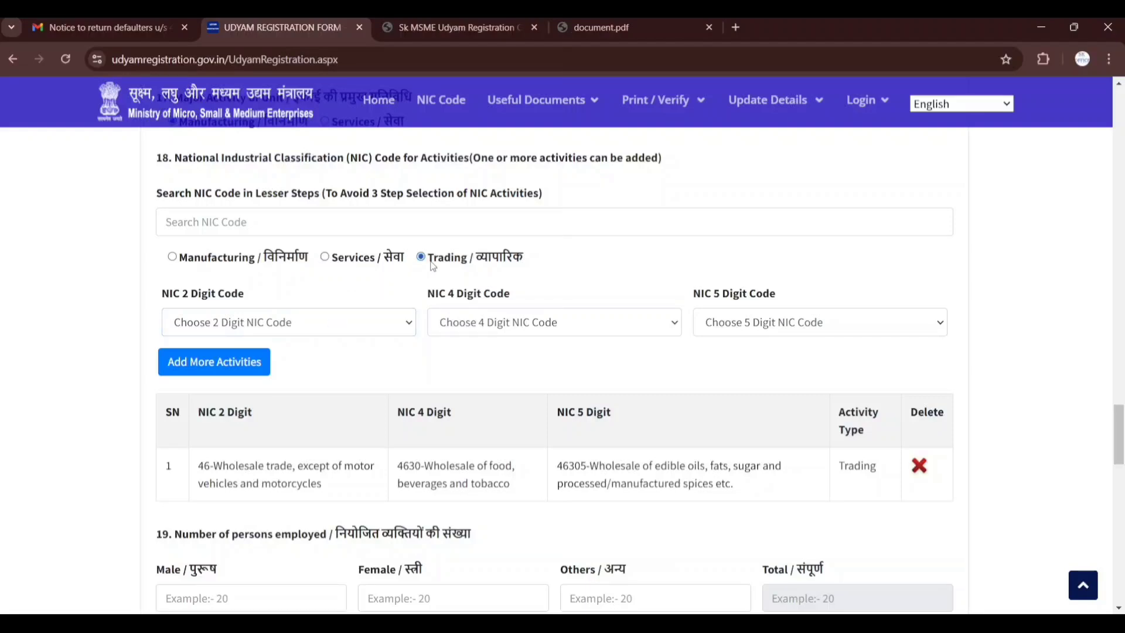
click(376, 316)
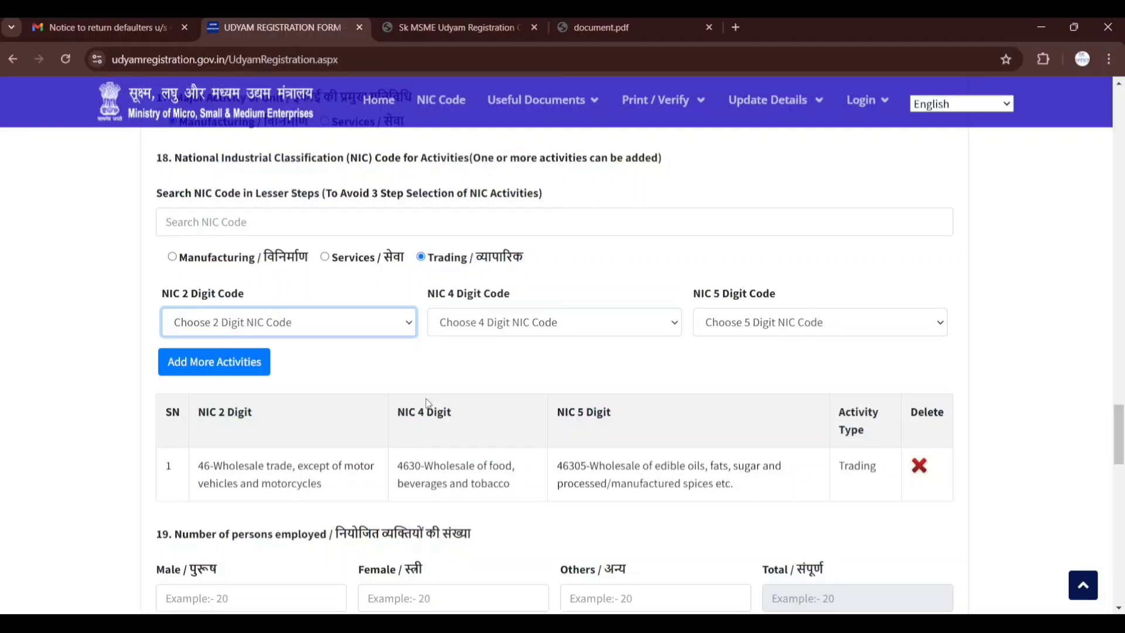
click(426, 399)
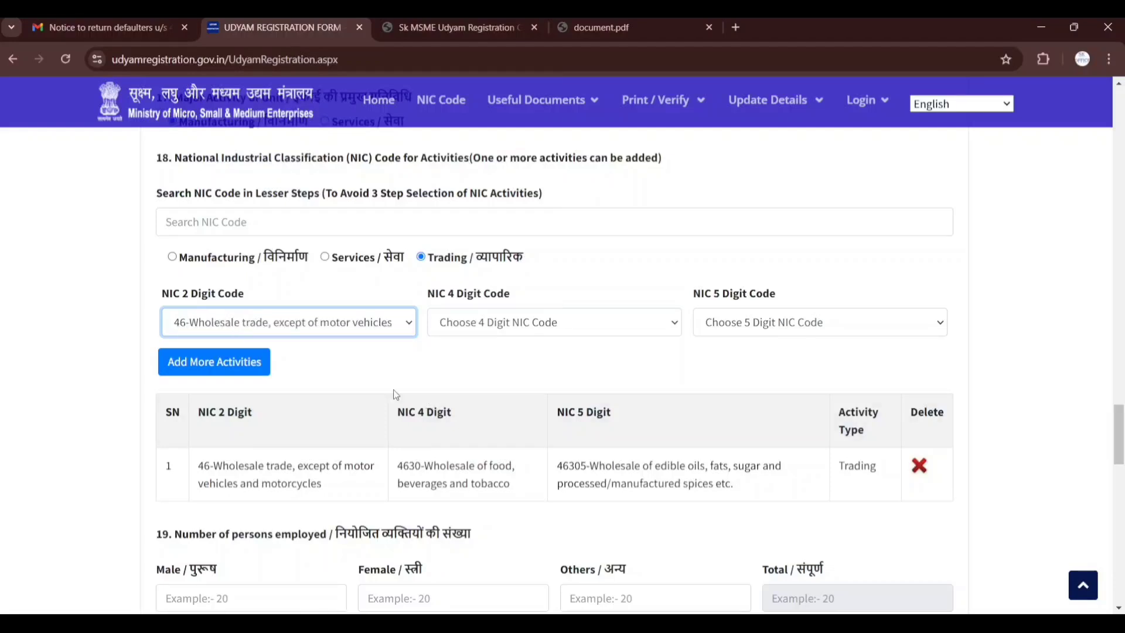
click(494, 335)
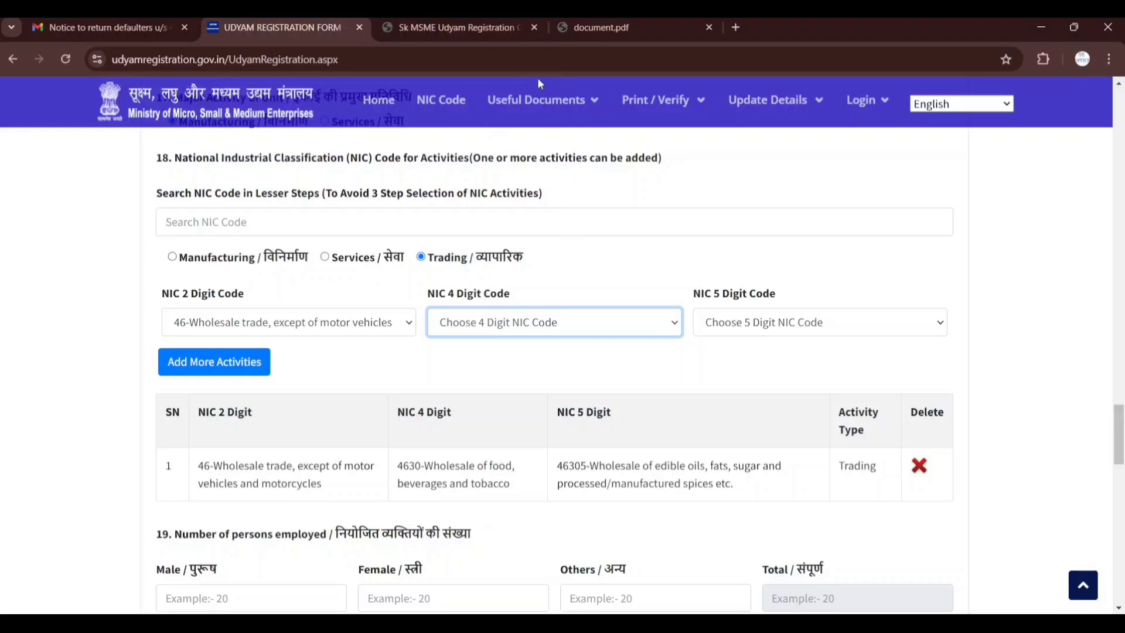
click(609, 79)
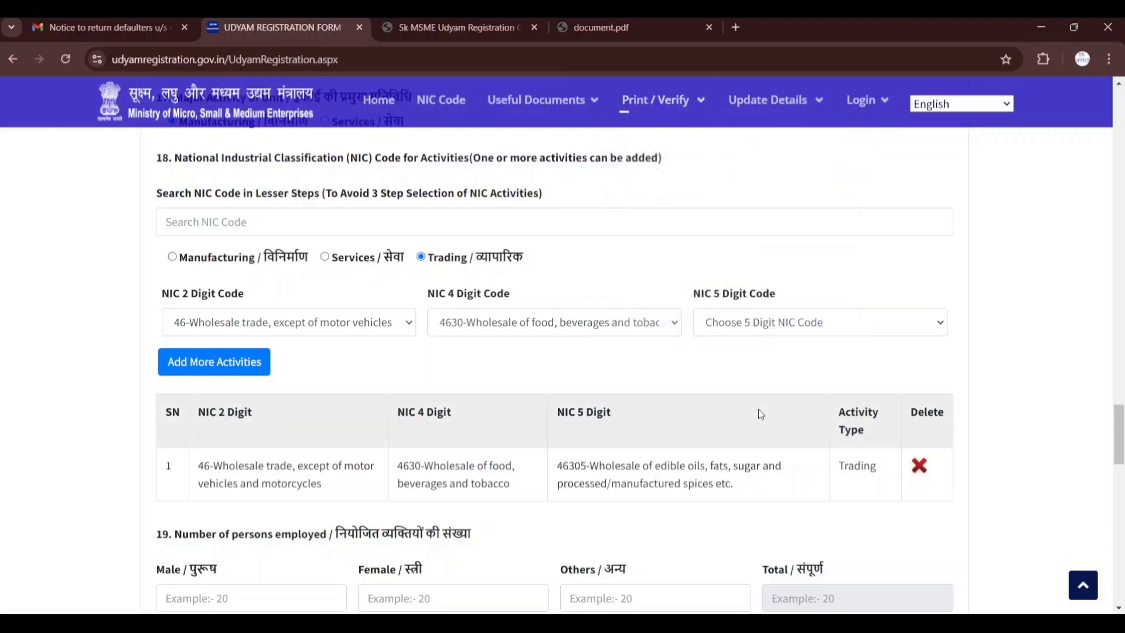
Choose NIC 5 digit code 46306-Wholesale of tea, coffee & cocoa and add it to the activity list
click(742, 334)
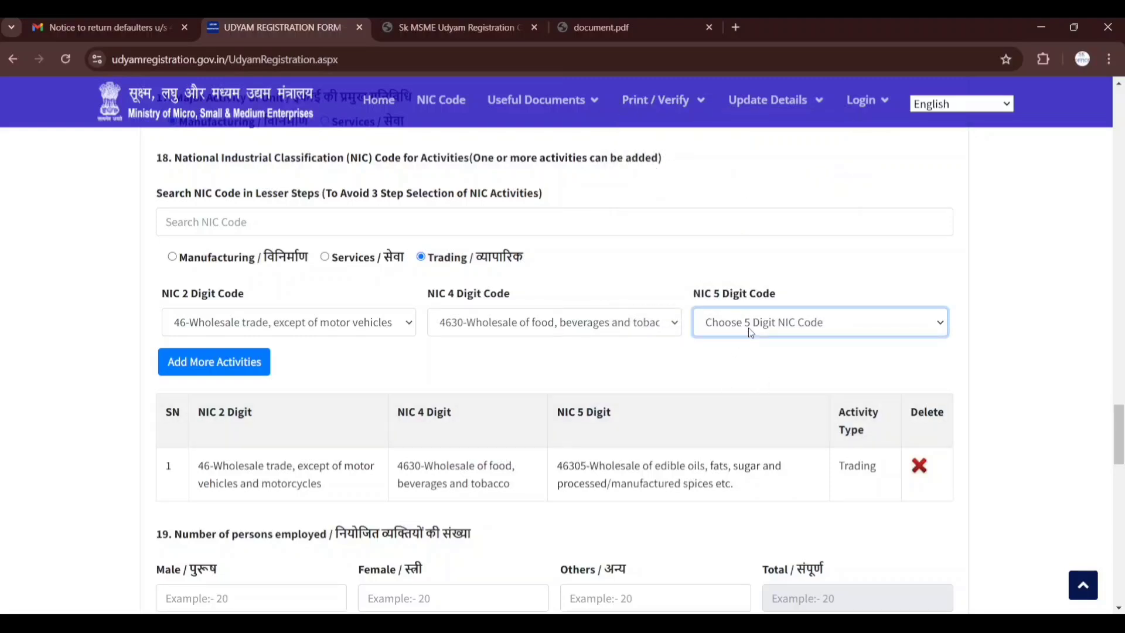
click(670, 298)
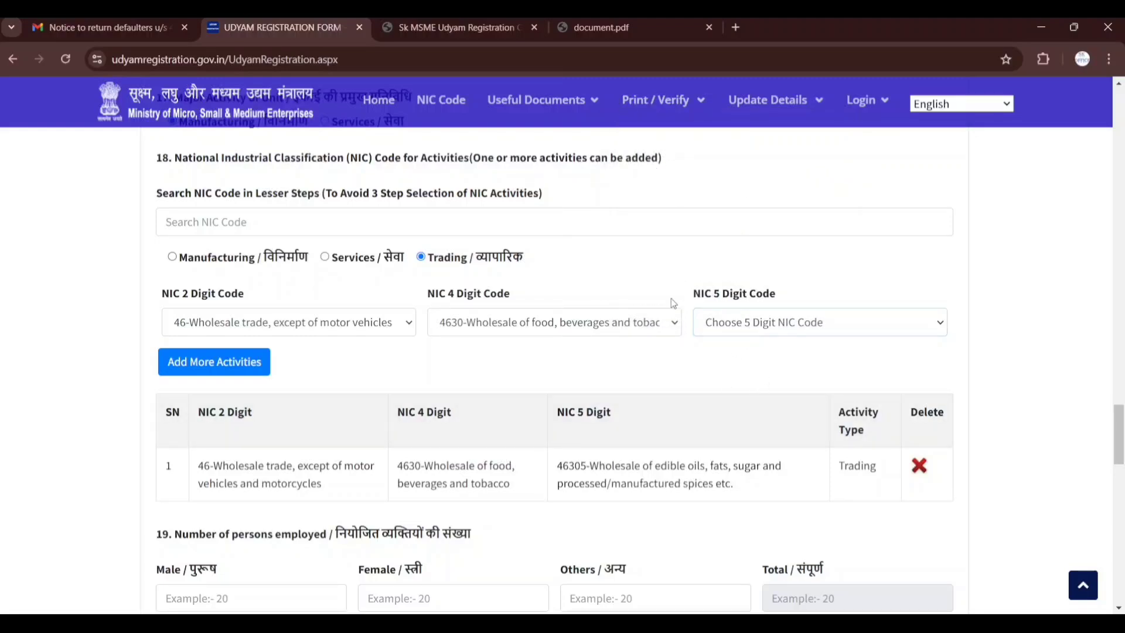
click(737, 327)
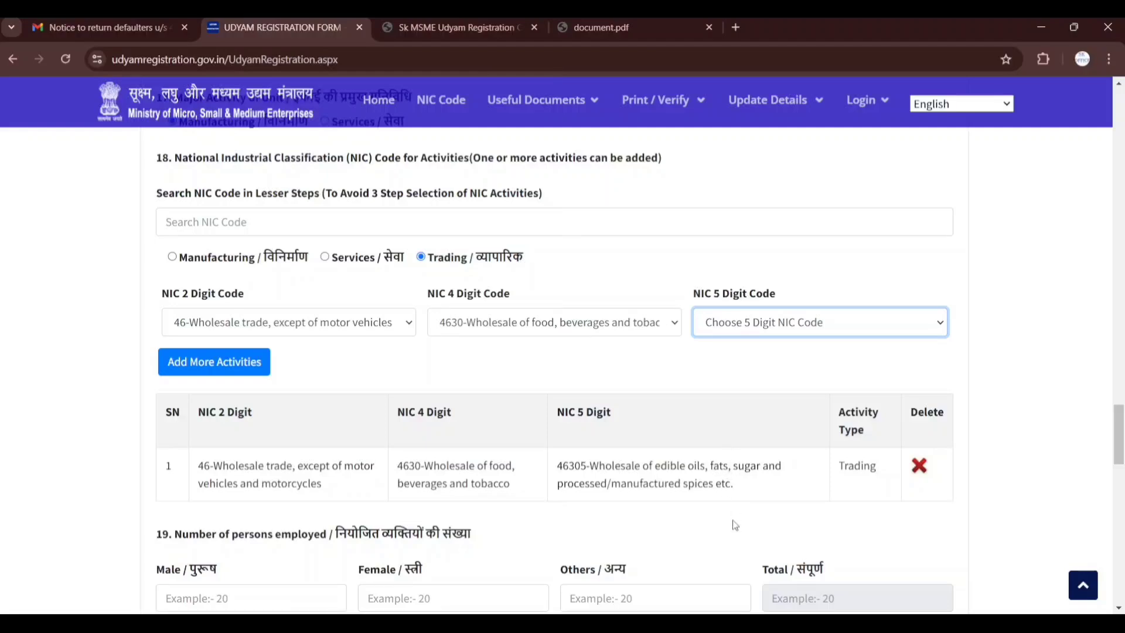
click(746, 477)
click(217, 364)
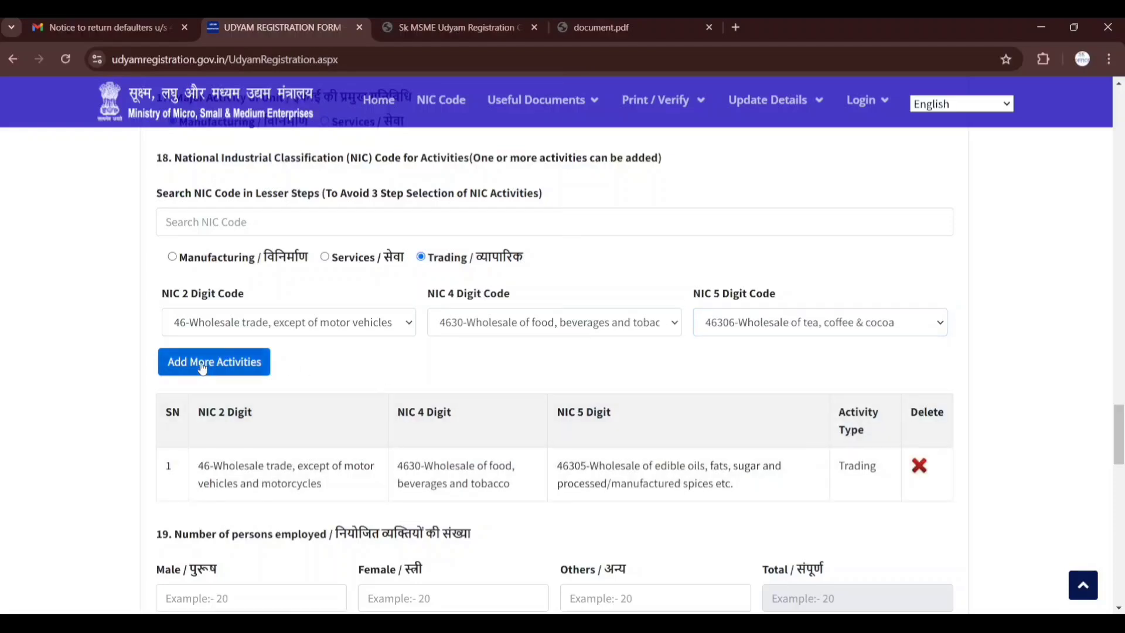
scroll(285, 369, down, 1)
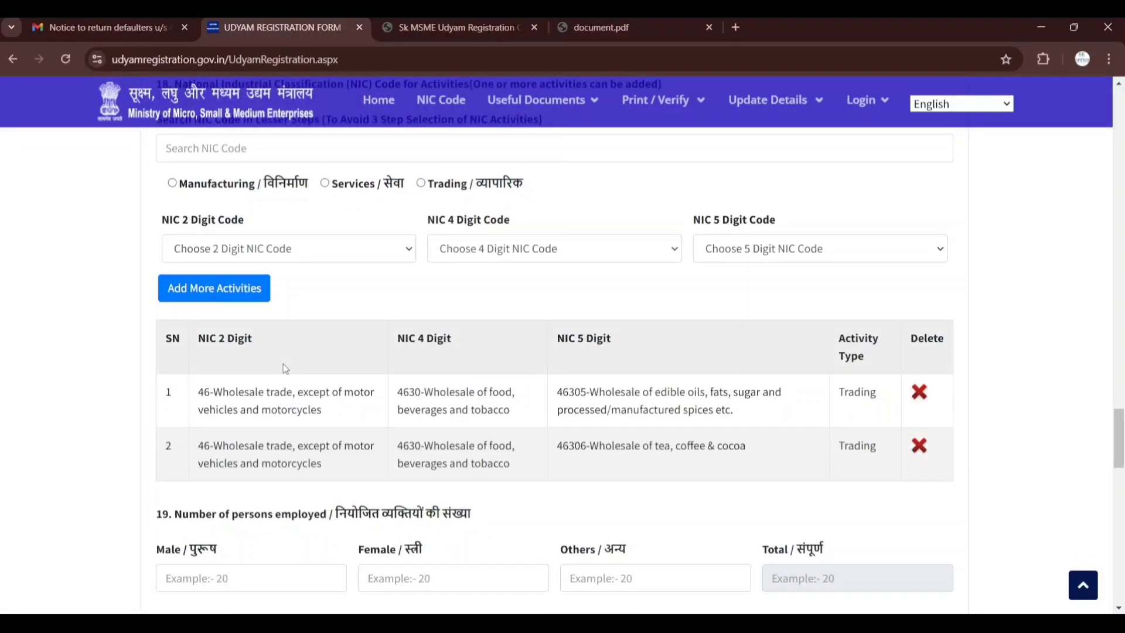
Enter the number of persons employed in section 19 as 4 male, 1 female and 0 others
scroll(286, 368, down, 1)
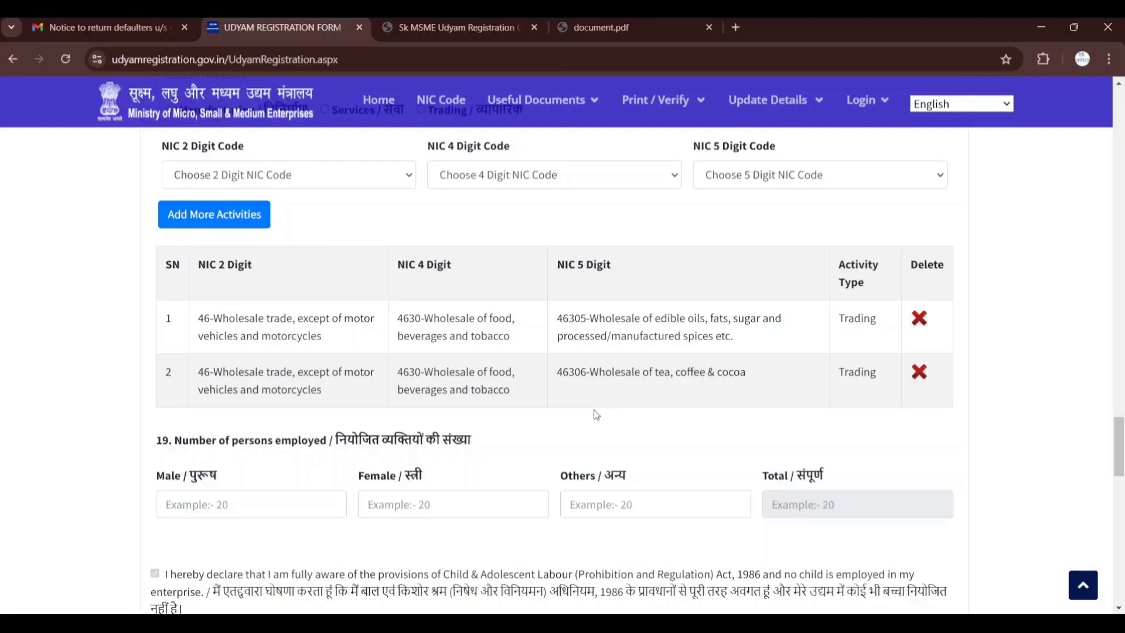
scroll(592, 413, down, 1)
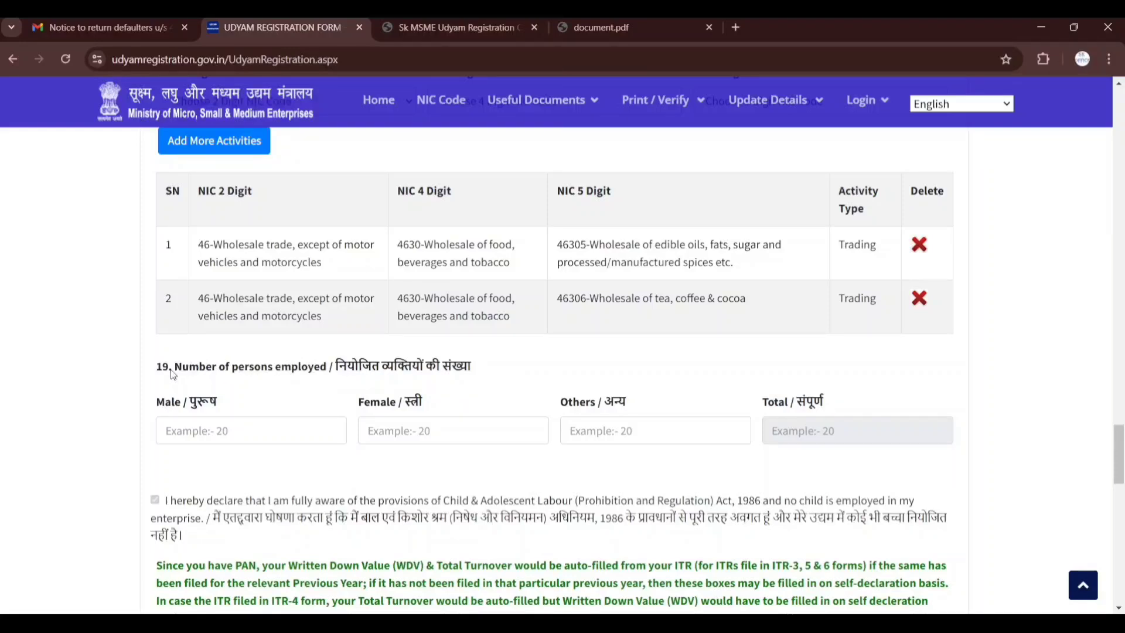
drag(173, 367, 322, 375)
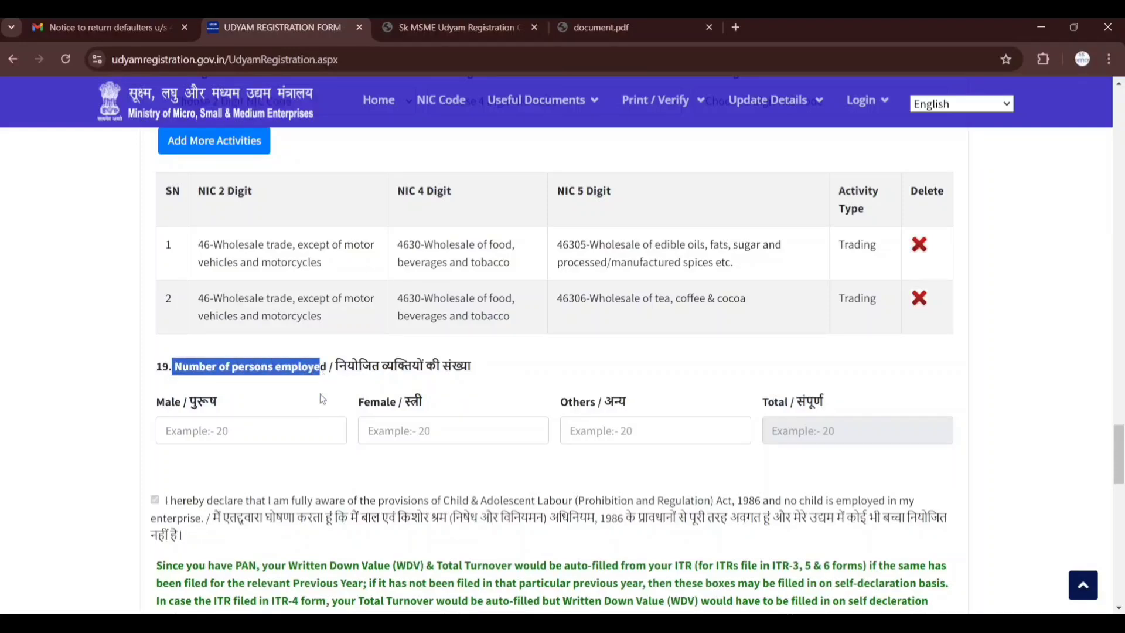
click(322, 446)
click(322, 443)
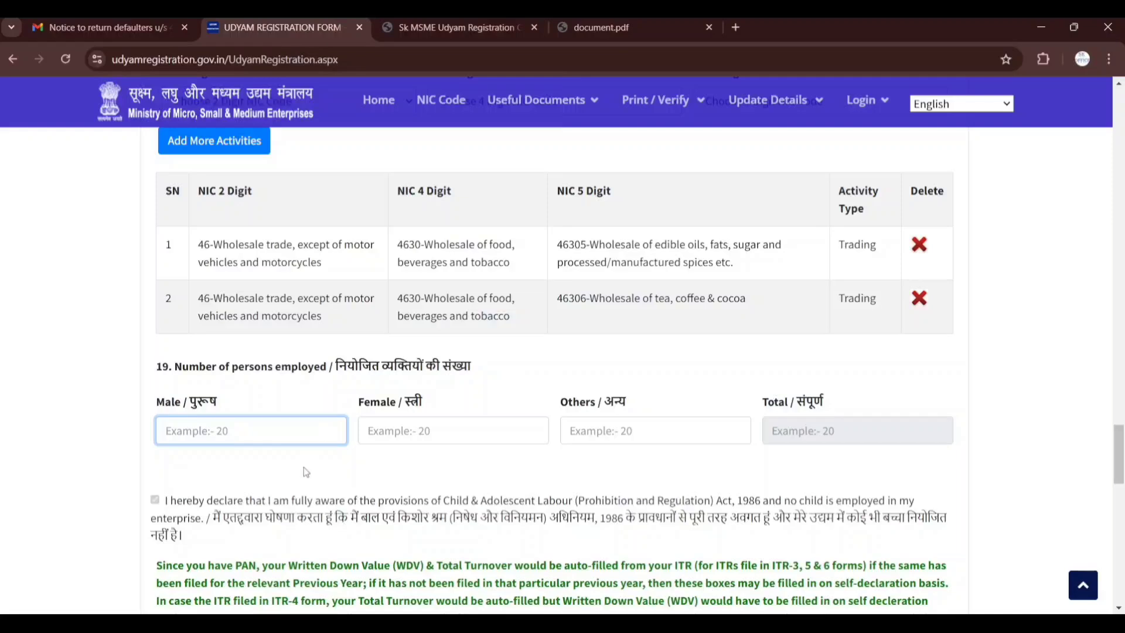
text(4)
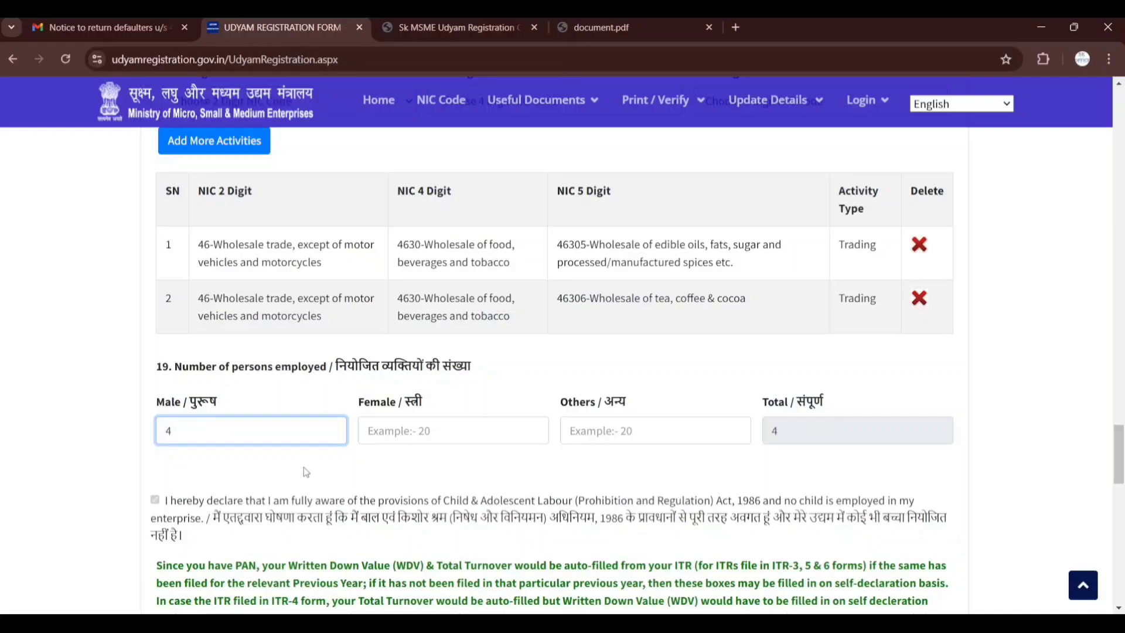
click(379, 439)
text(1)
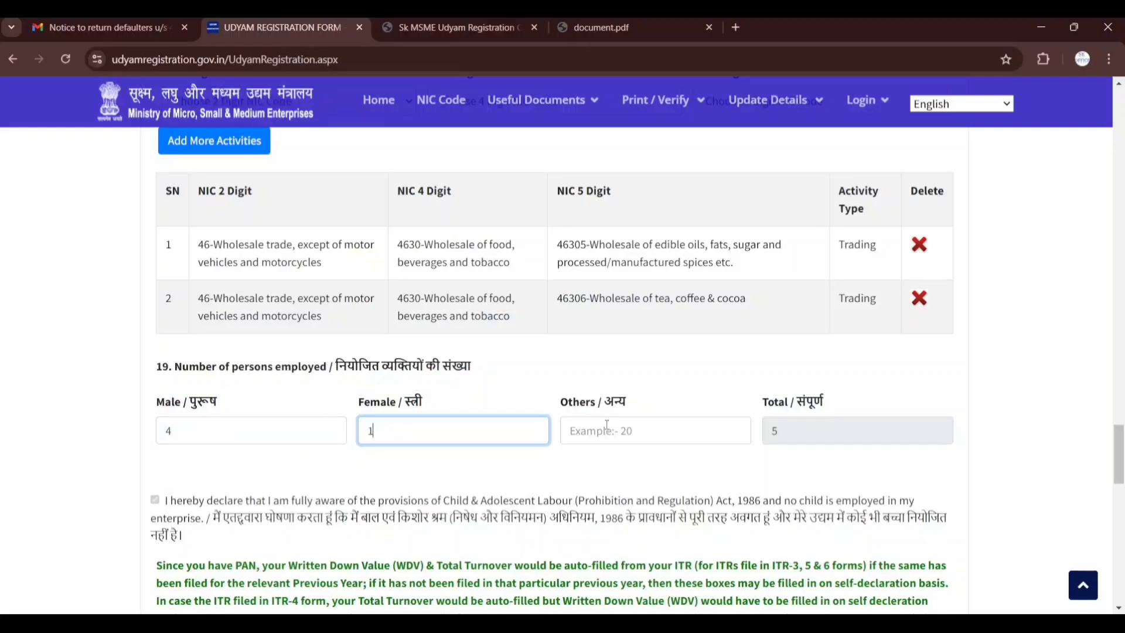
click(606, 424)
text(0)
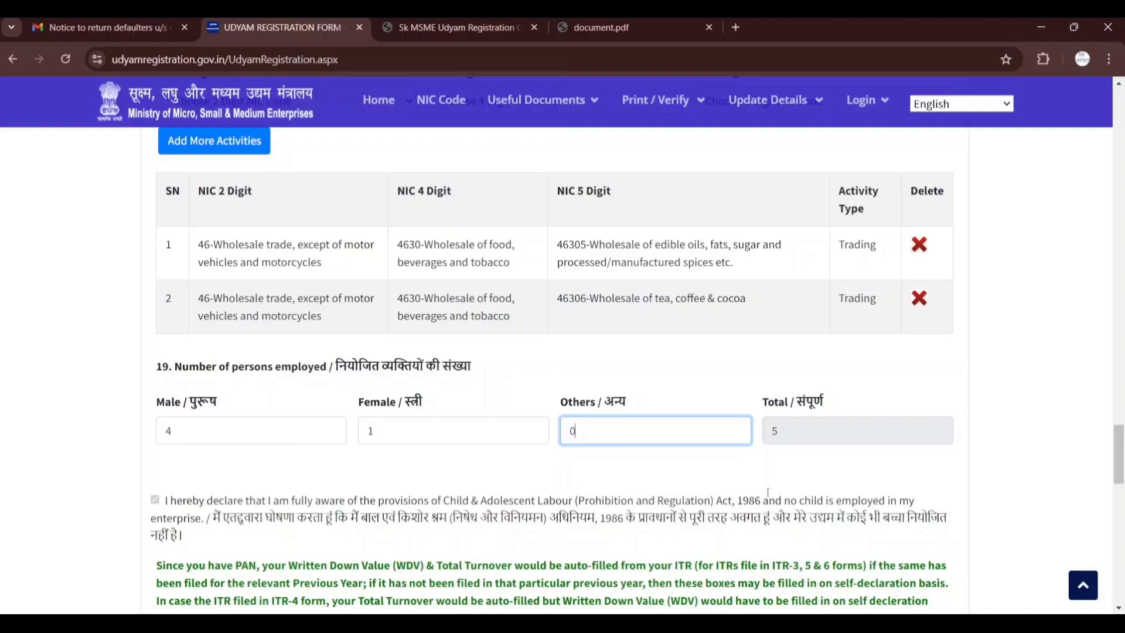
click(767, 507)
double_click(774, 431)
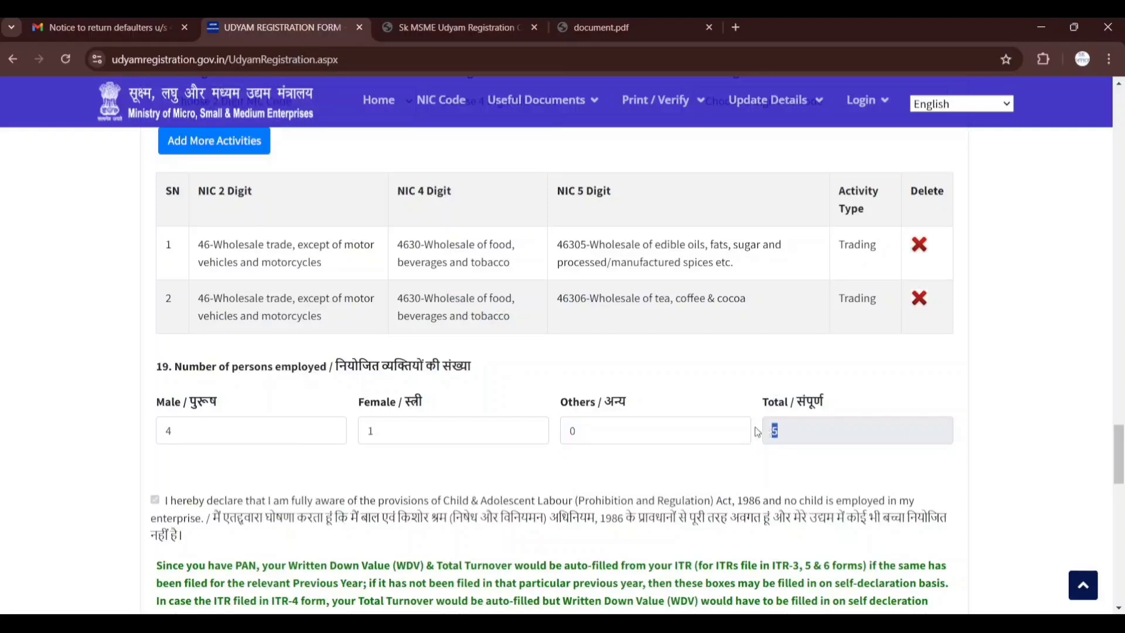
In section 20, enter 0 for both the Written Down Value (A) and the Exclusion of cost (B) for 2022-23
scroll(609, 457, down, 1)
scroll(603, 459, down, 2)
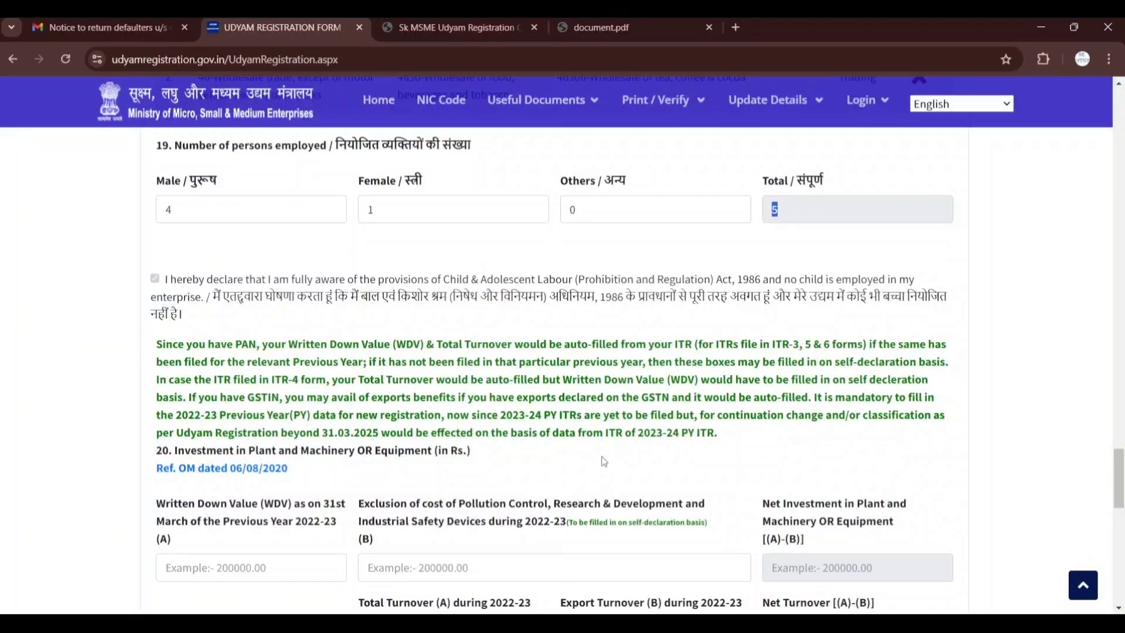
scroll(604, 461, down, 2)
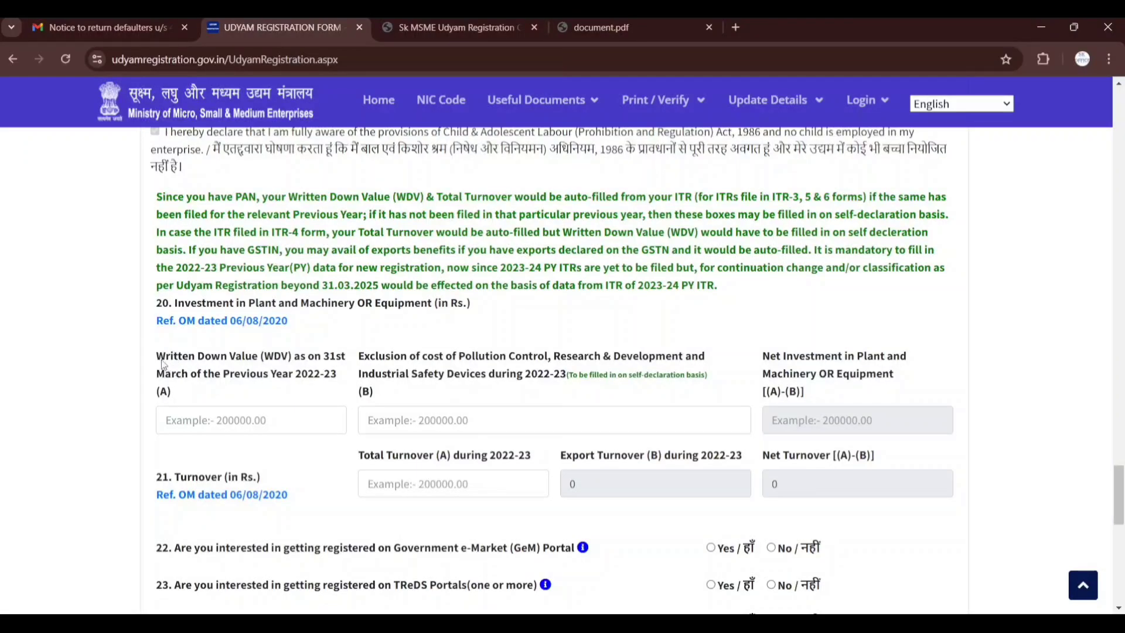
drag(160, 358, 341, 372)
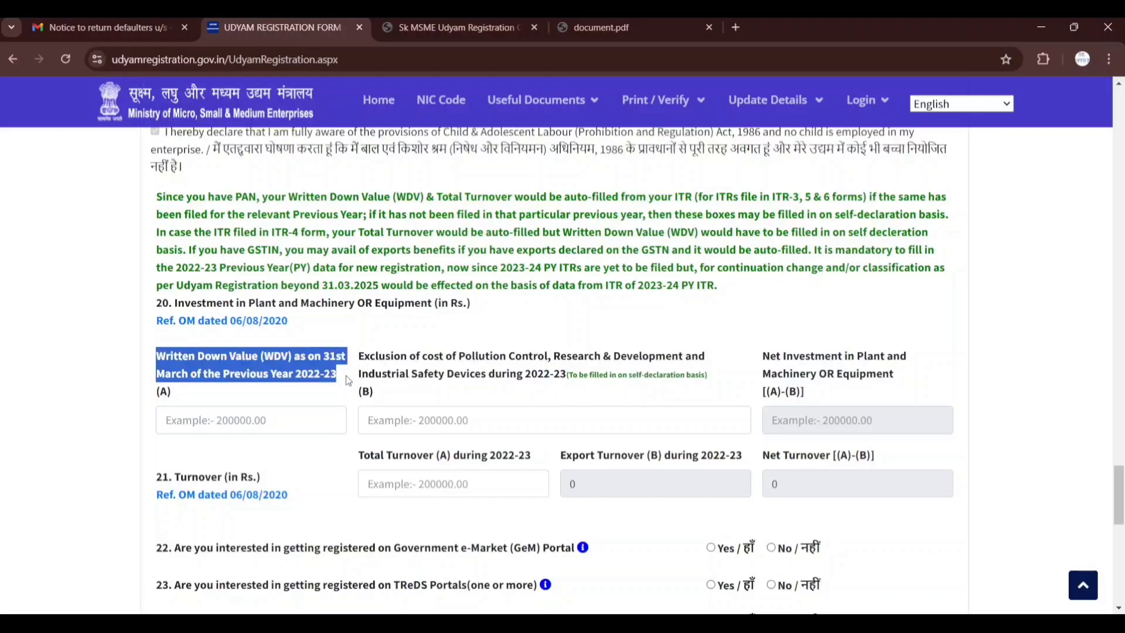
click(286, 417)
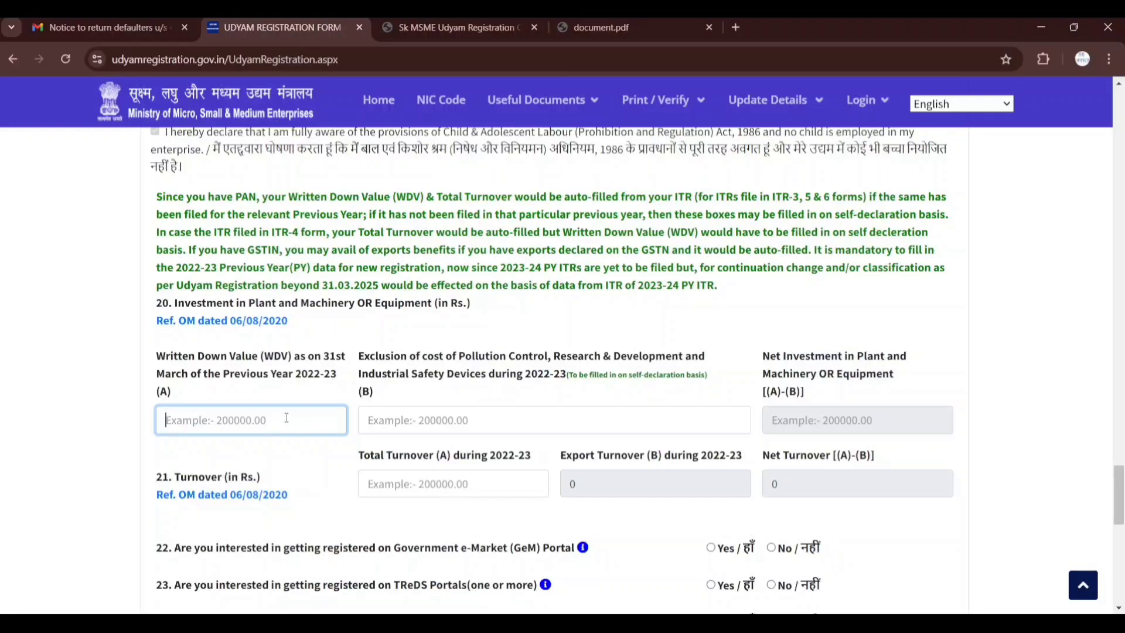
text(0)
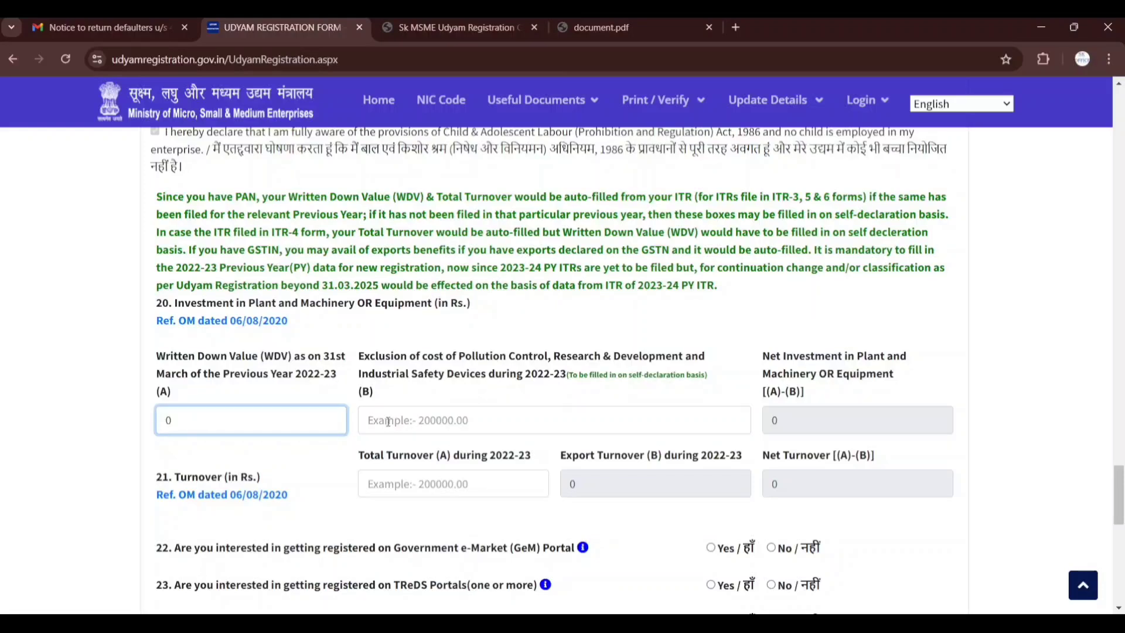
click(369, 421)
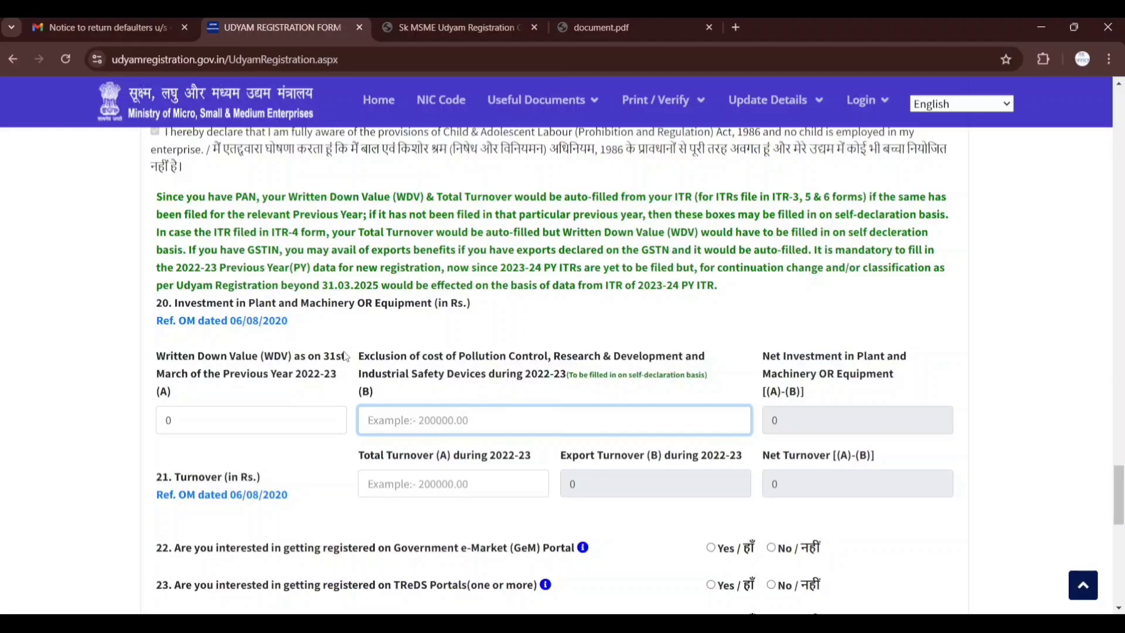
drag(355, 356, 542, 375)
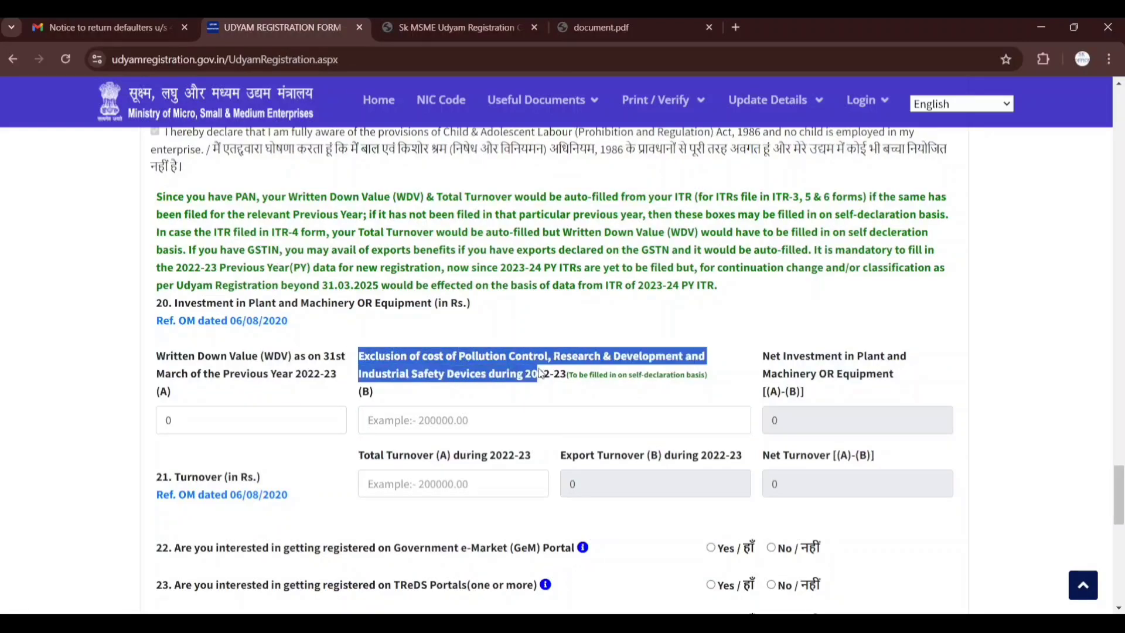
click(489, 416)
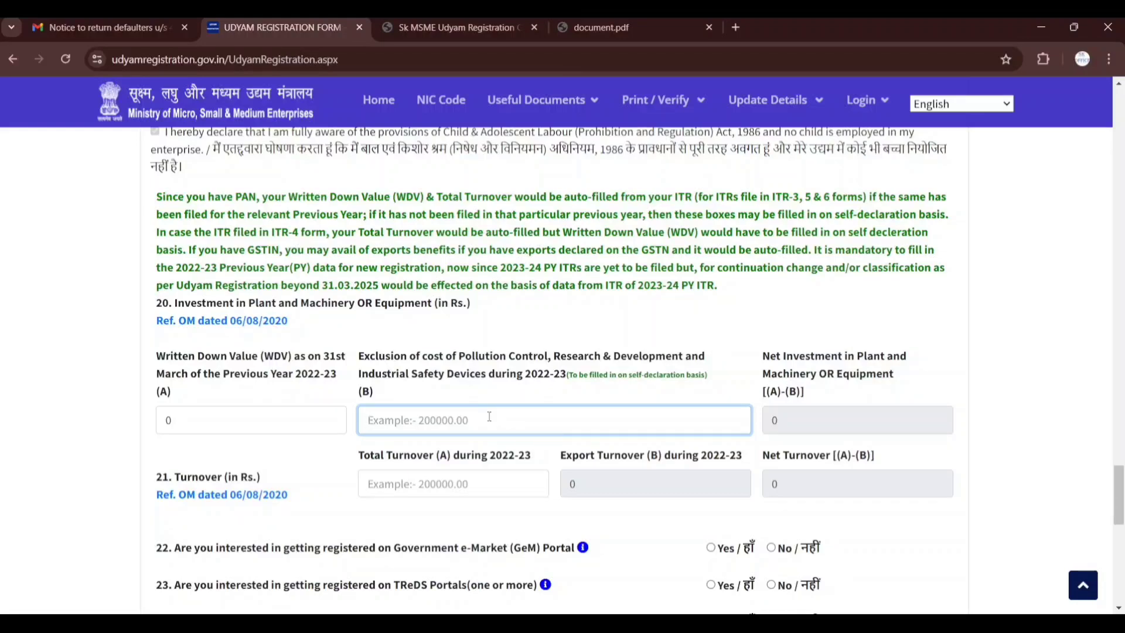
text(0)
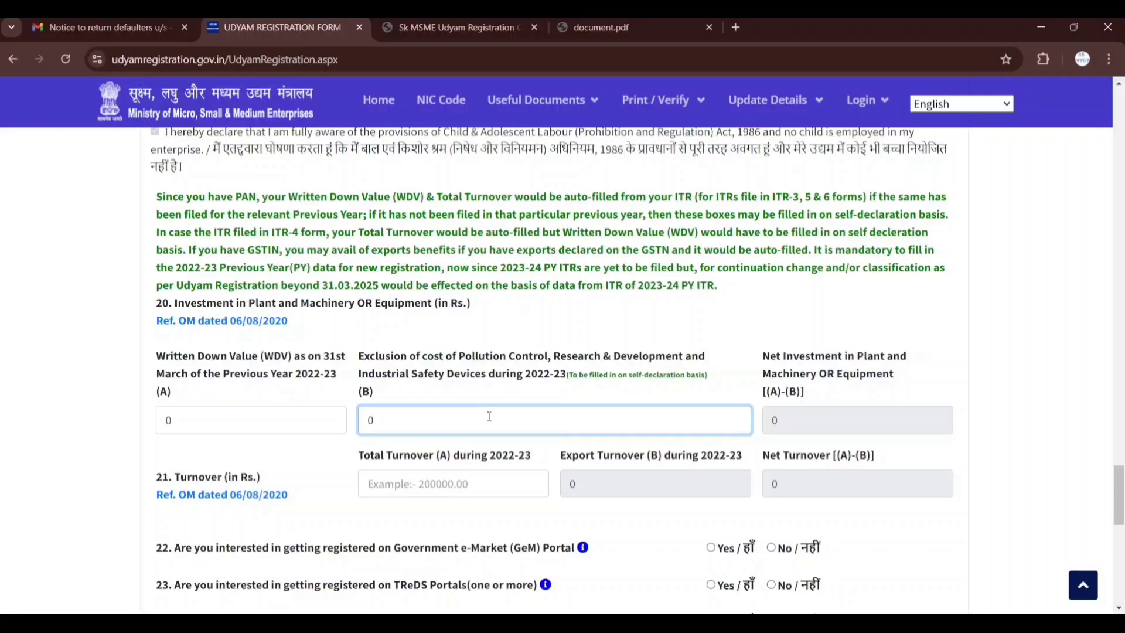
Enter 1586200 as the Total Turnover (A) during 2022-23 in section 21 and check the net turnover
scroll(489, 416, down, 1)
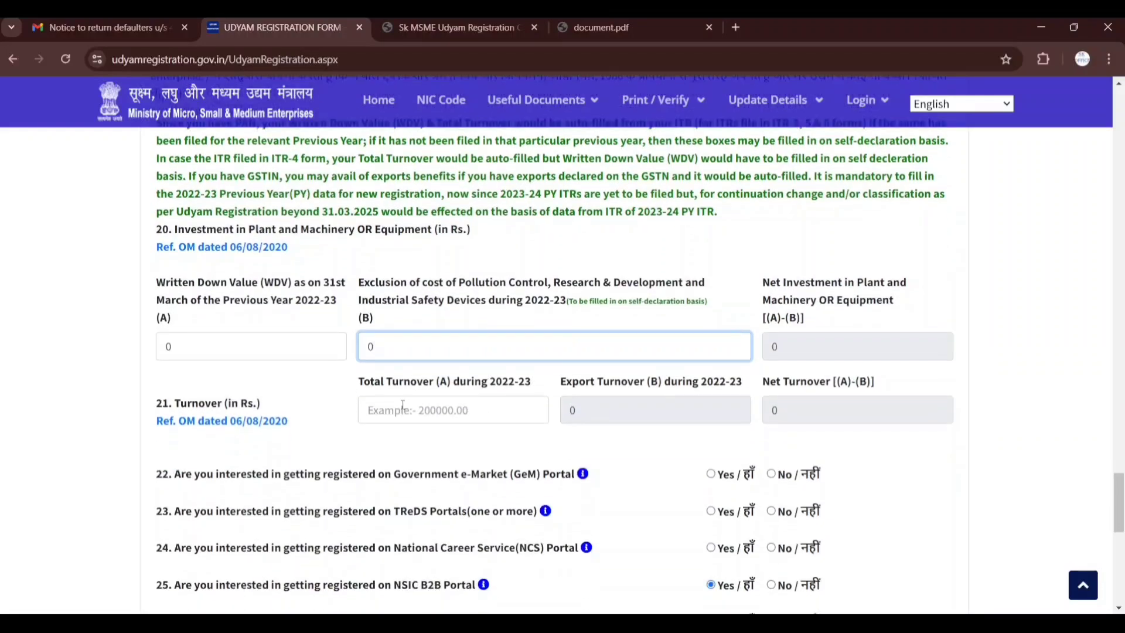
click(463, 416)
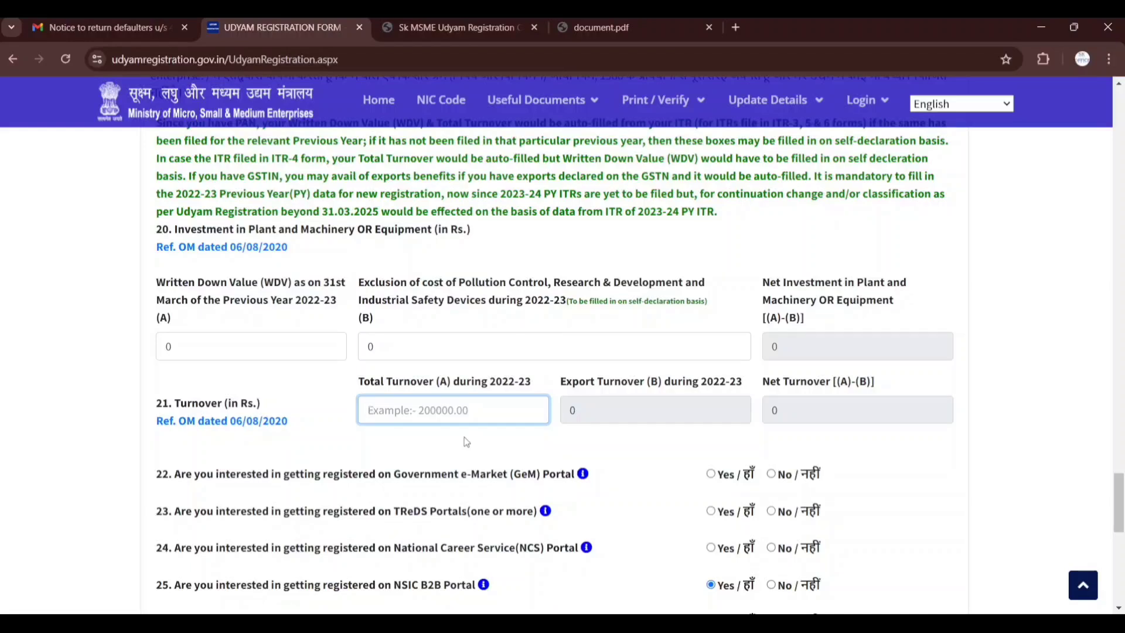
text(1586)
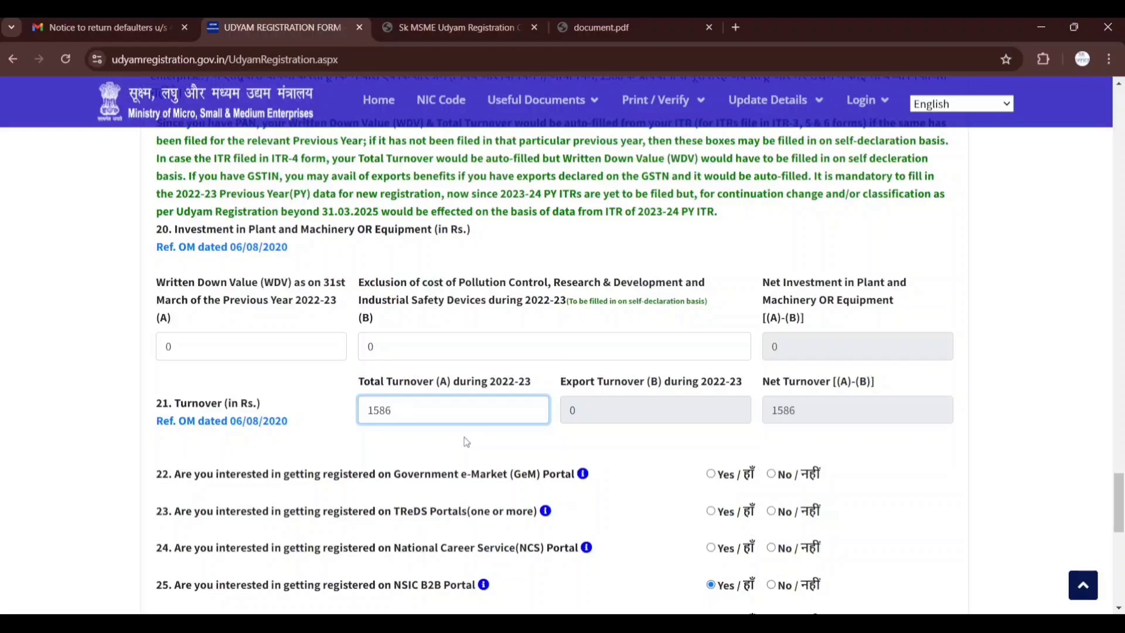
text(200)
click(466, 441)
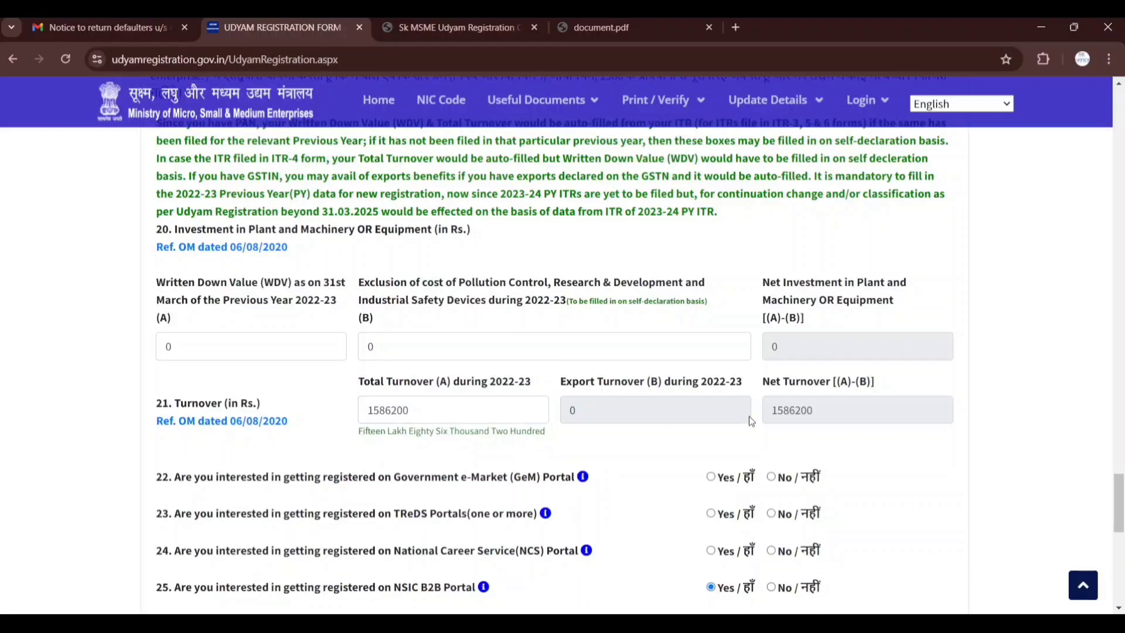
drag(772, 416, 826, 421)
Answer Yes for the GeM Portal and free .IN domain, and No for the TReDS, National Career Service and Skill India Digital portals
scroll(828, 422, down, 3)
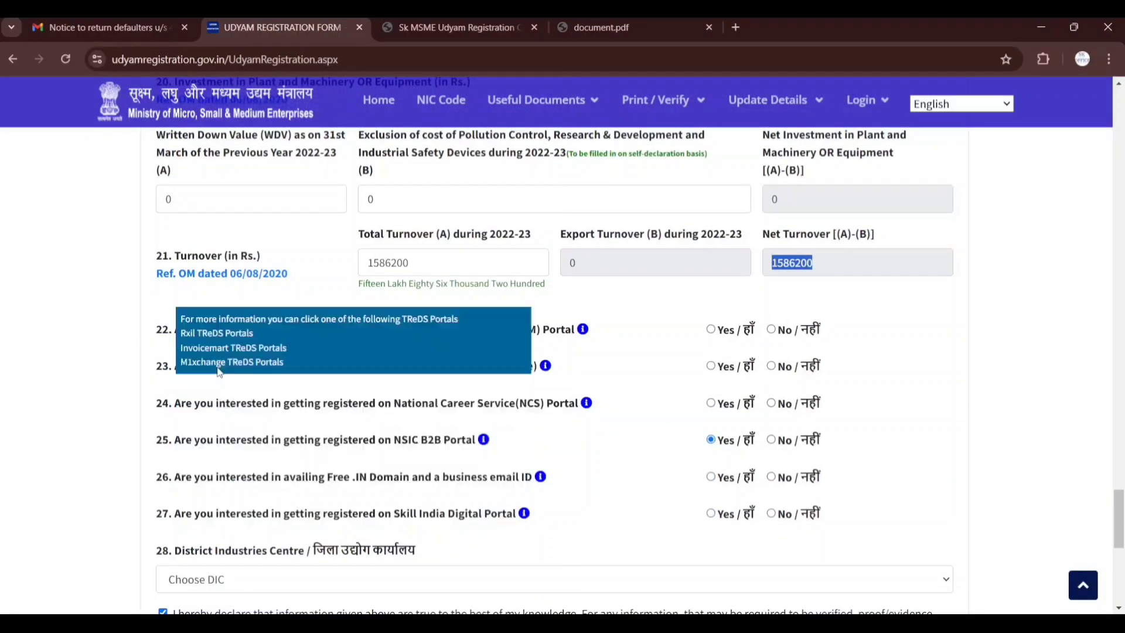
click(711, 329)
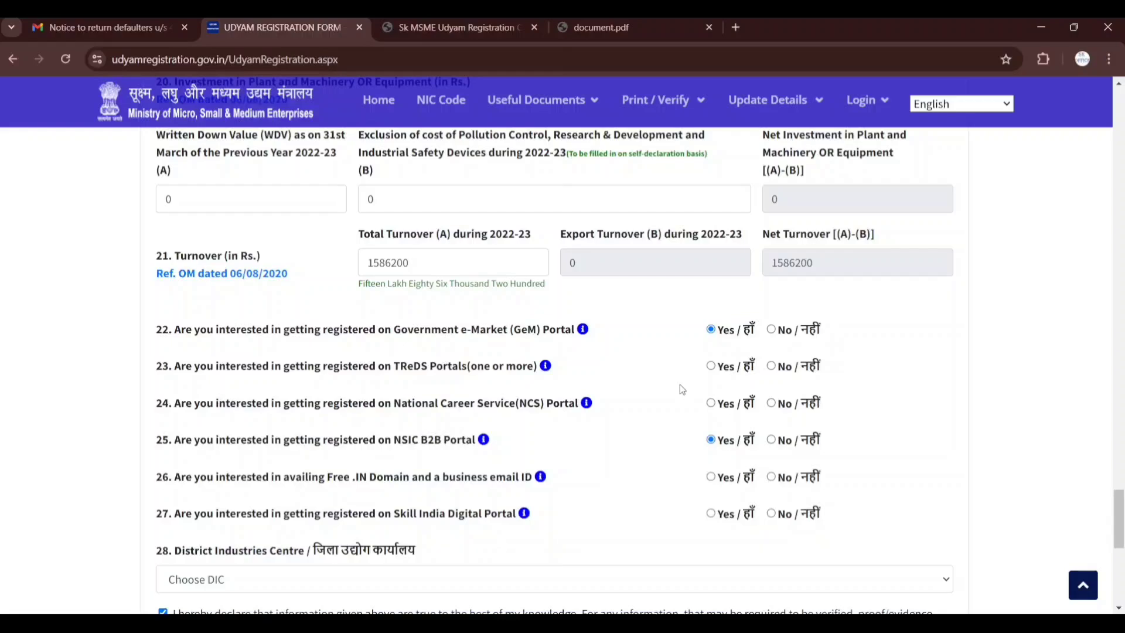
click(771, 366)
click(771, 403)
click(710, 476)
scroll(654, 434, down, 1)
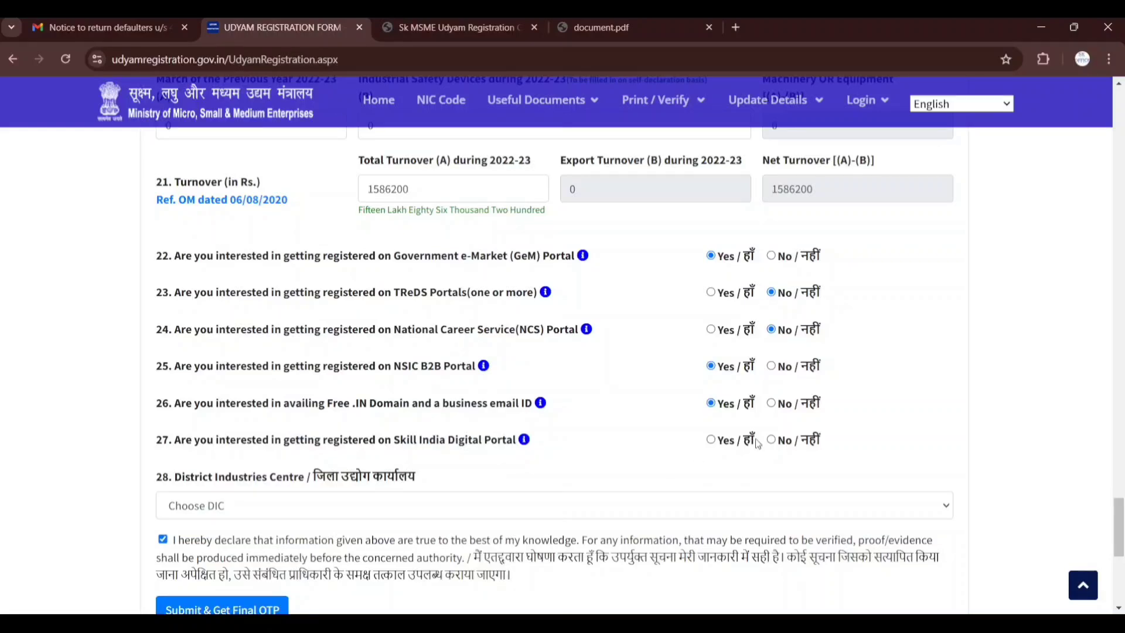
click(774, 443)
Choose 1. DELHI as the District Industries Centre in section 28 and tick the declaration that the information is true
scroll(680, 479, down, 1)
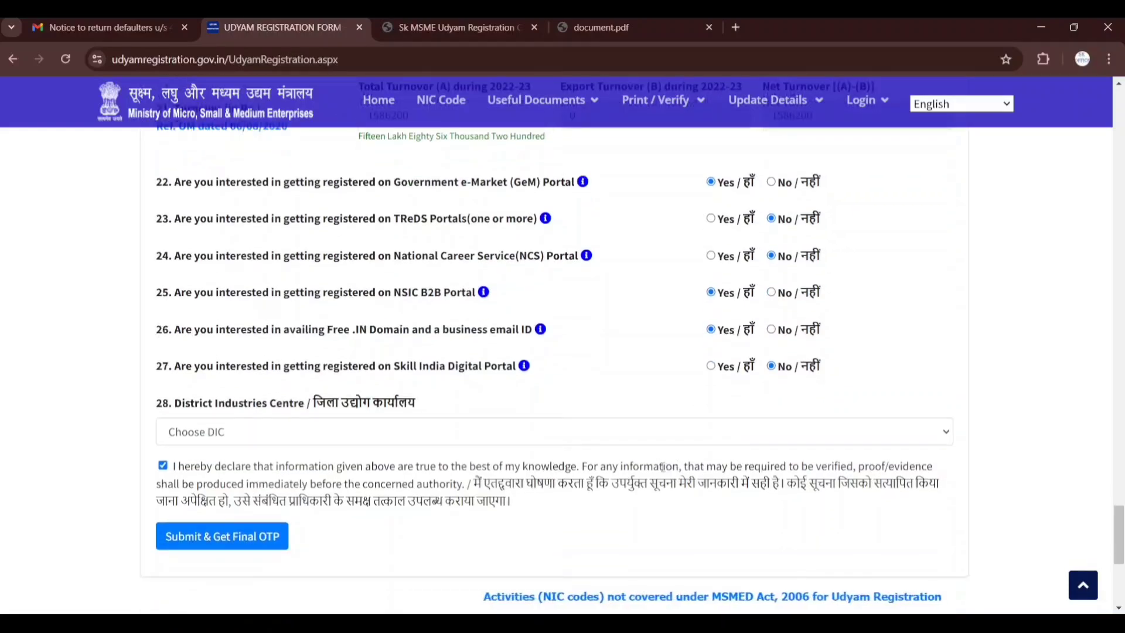
click(536, 445)
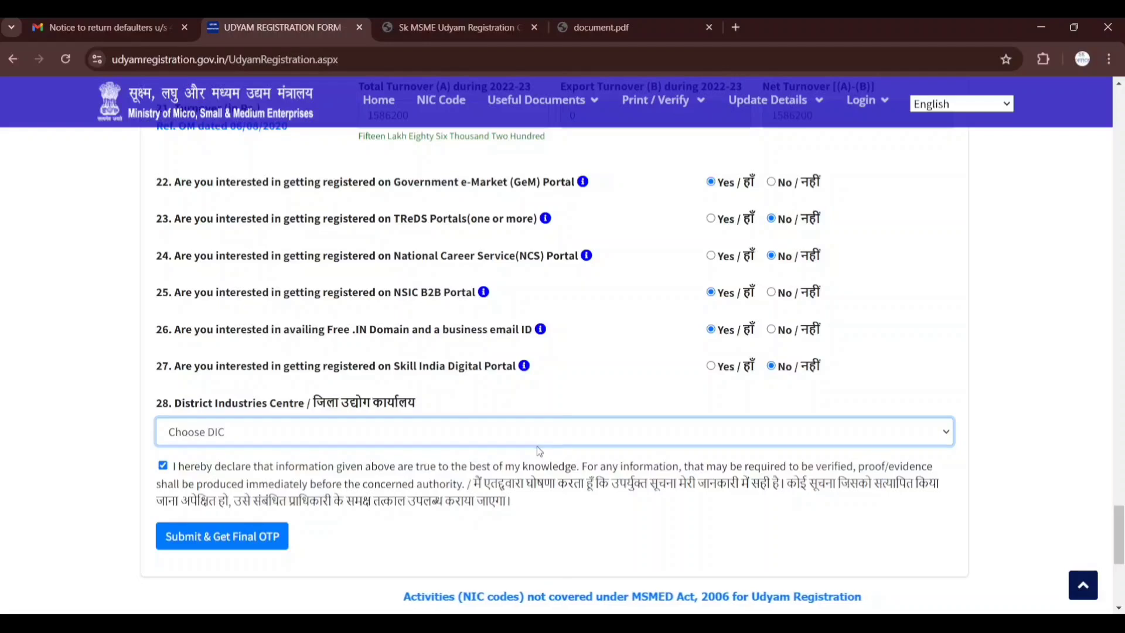
click(615, 410)
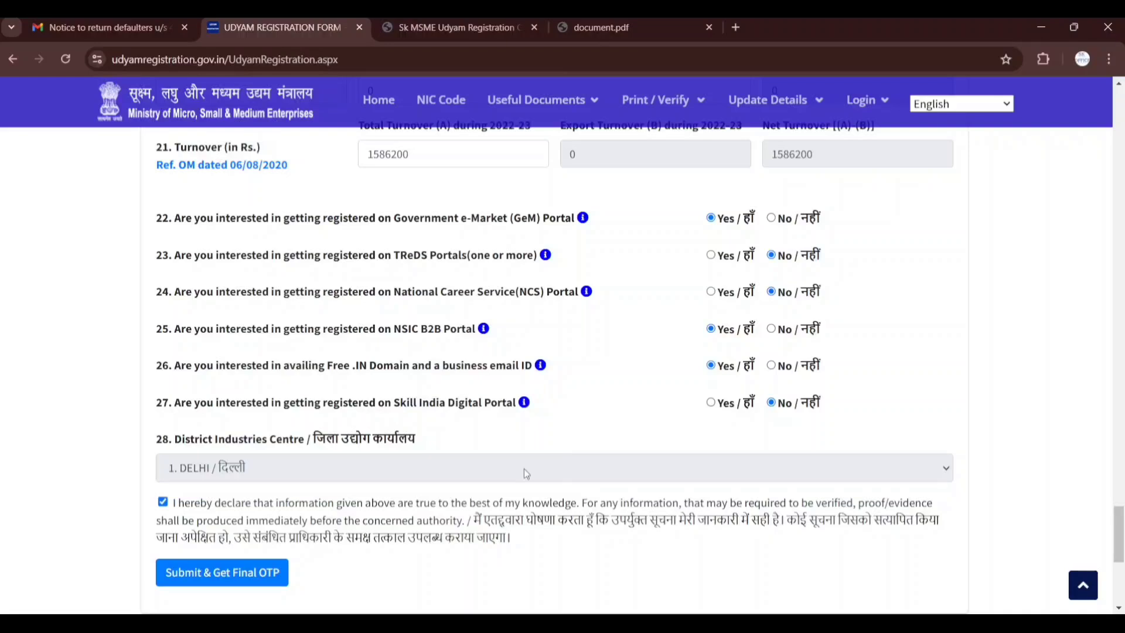
click(164, 505)
click(164, 505)
Search Google for udyam aadhar, open the Udyam Registration site and go to its Print Udyam Certificate login page
click(478, 65)
text(UDYAM)
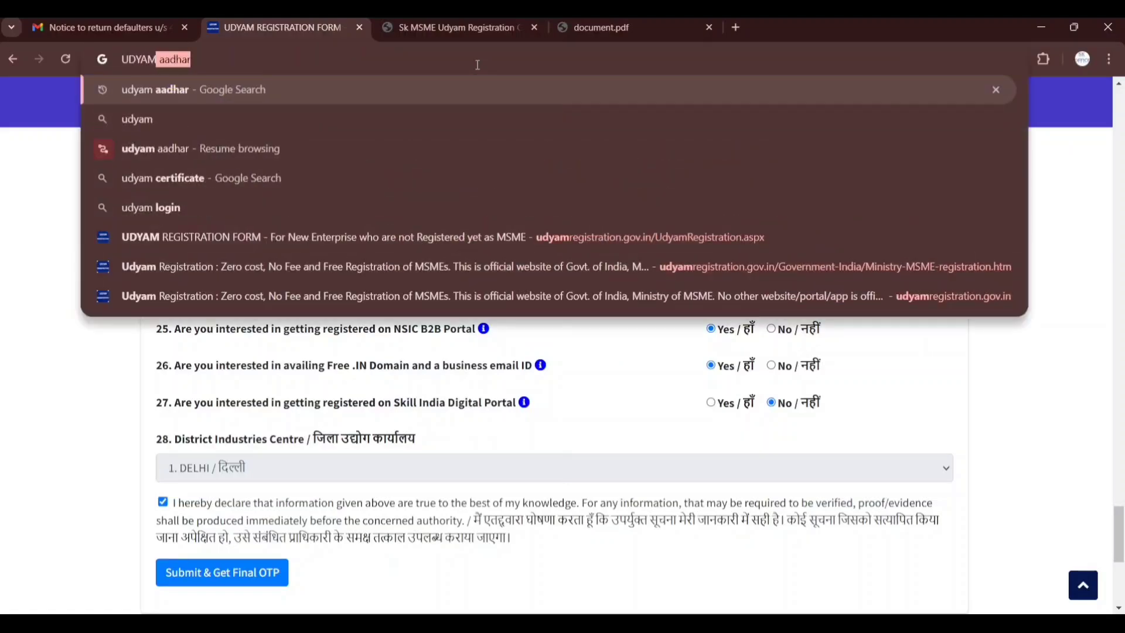
key(Return)
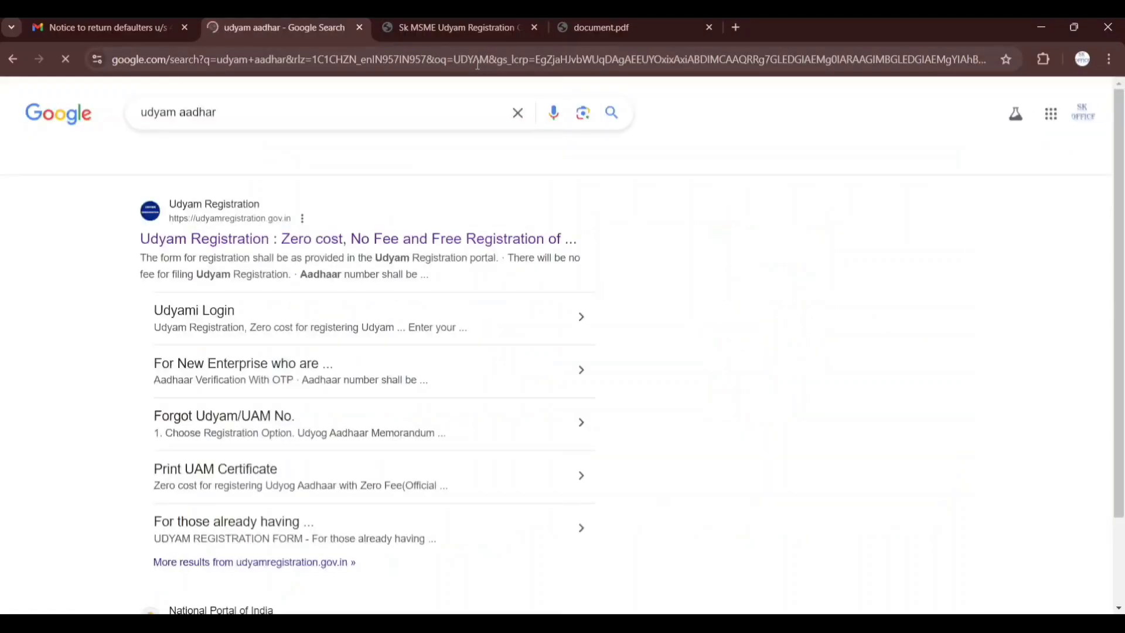
click(433, 239)
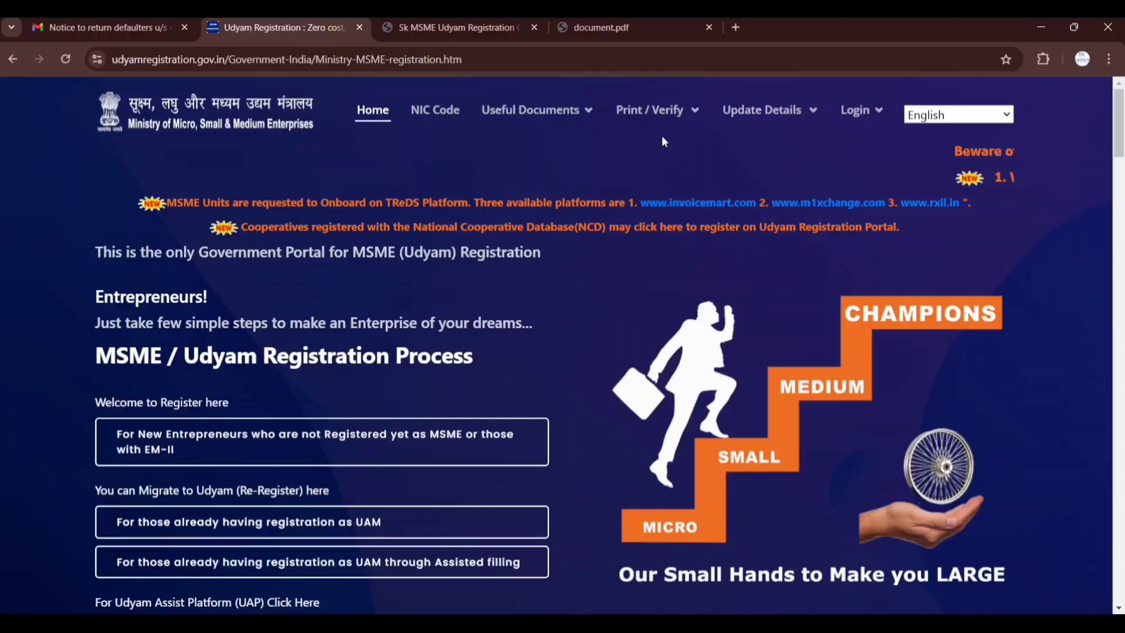
mouse_move(662, 135)
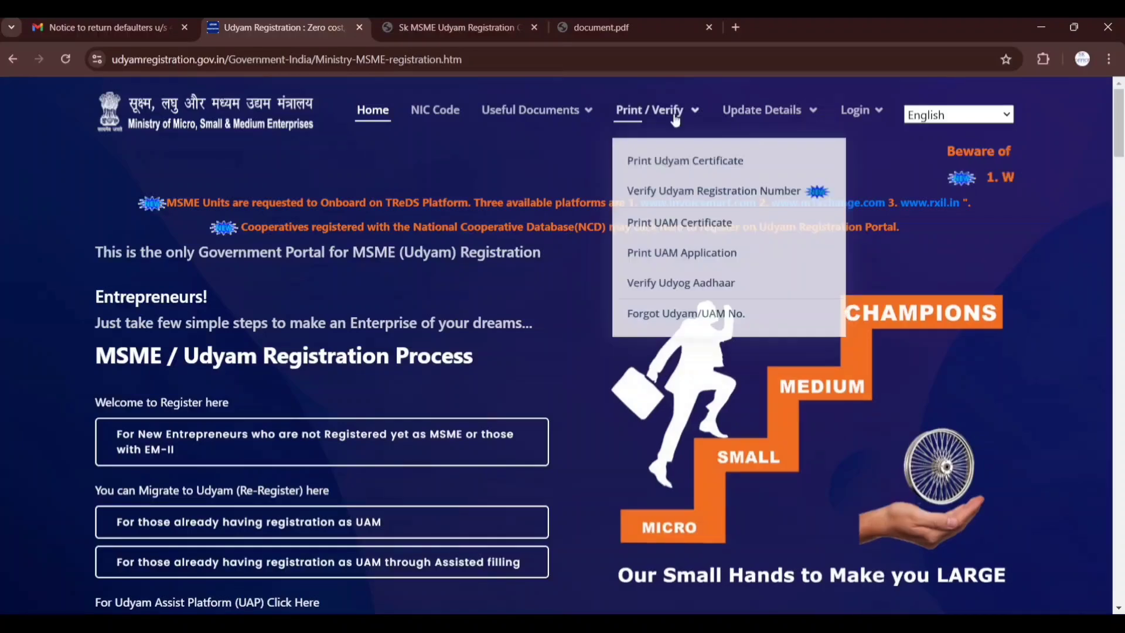
click(691, 163)
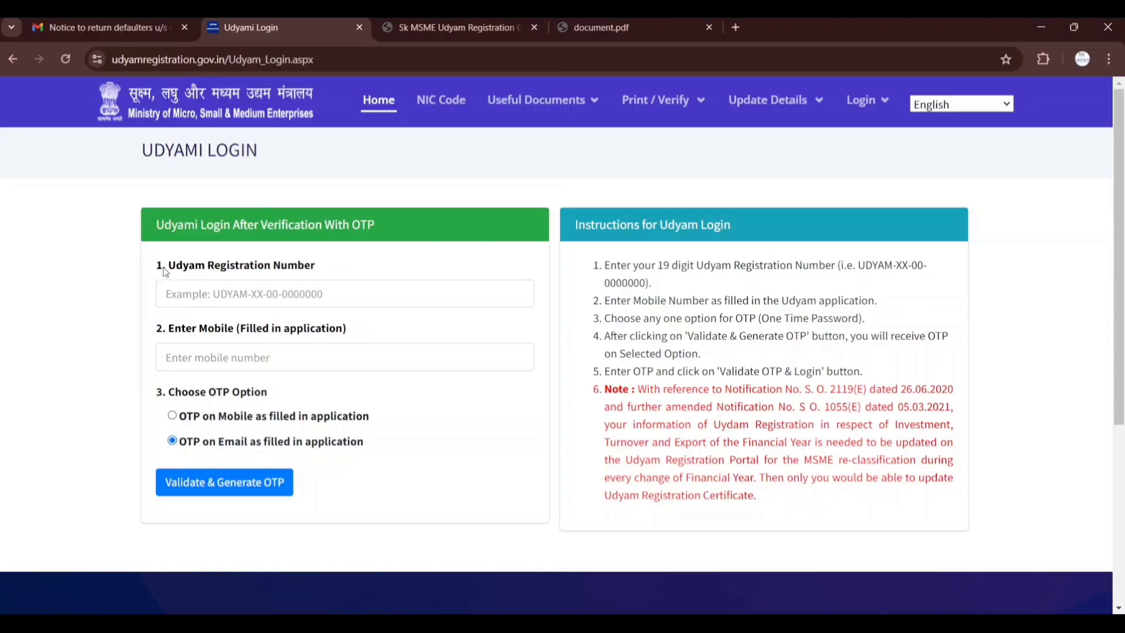
Enter the enterprise's Udyam Registration Number in the Udyami Login form
drag(165, 271, 302, 282)
click(340, 300)
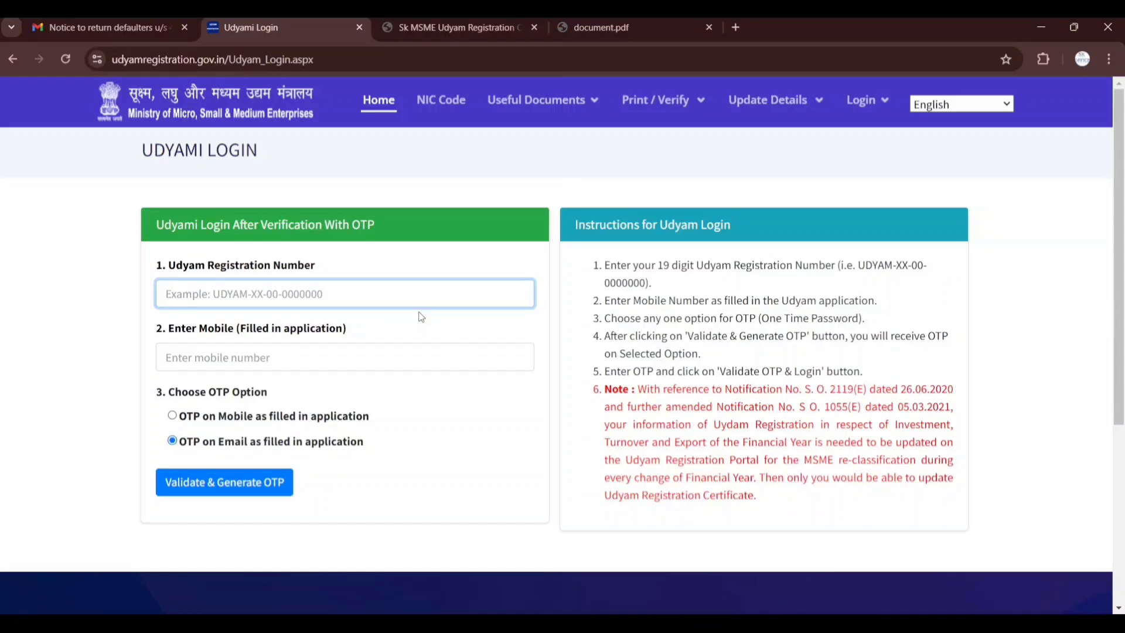
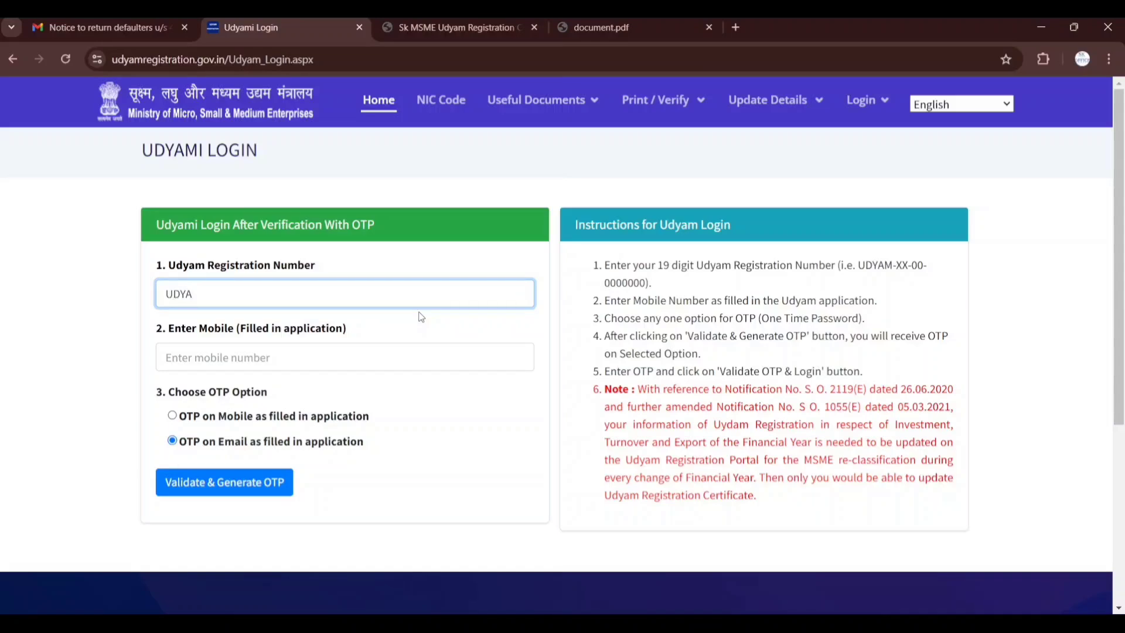
key(Tab)
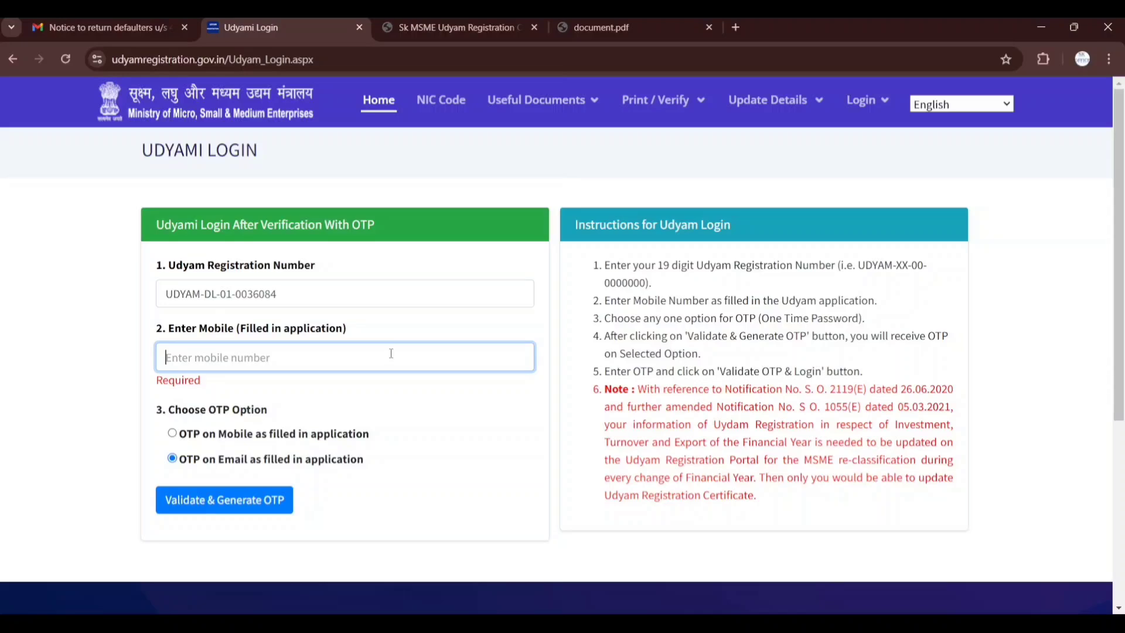
Choose OTP on Mobile as filled in application and enter the registered mobile number
click(352, 458)
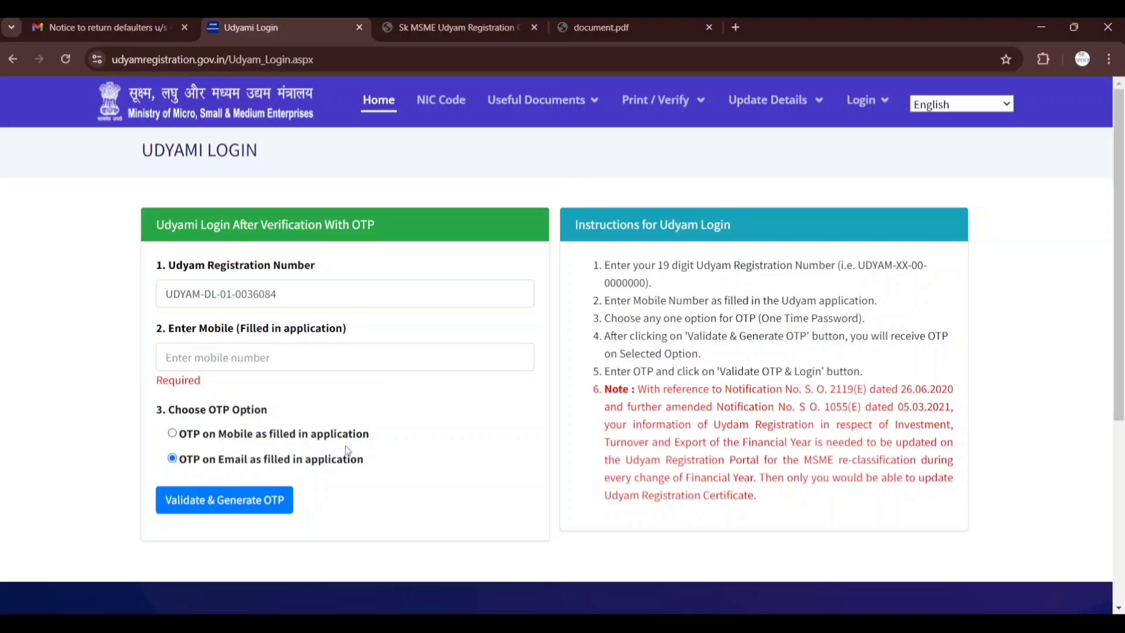
click(345, 441)
click(379, 361)
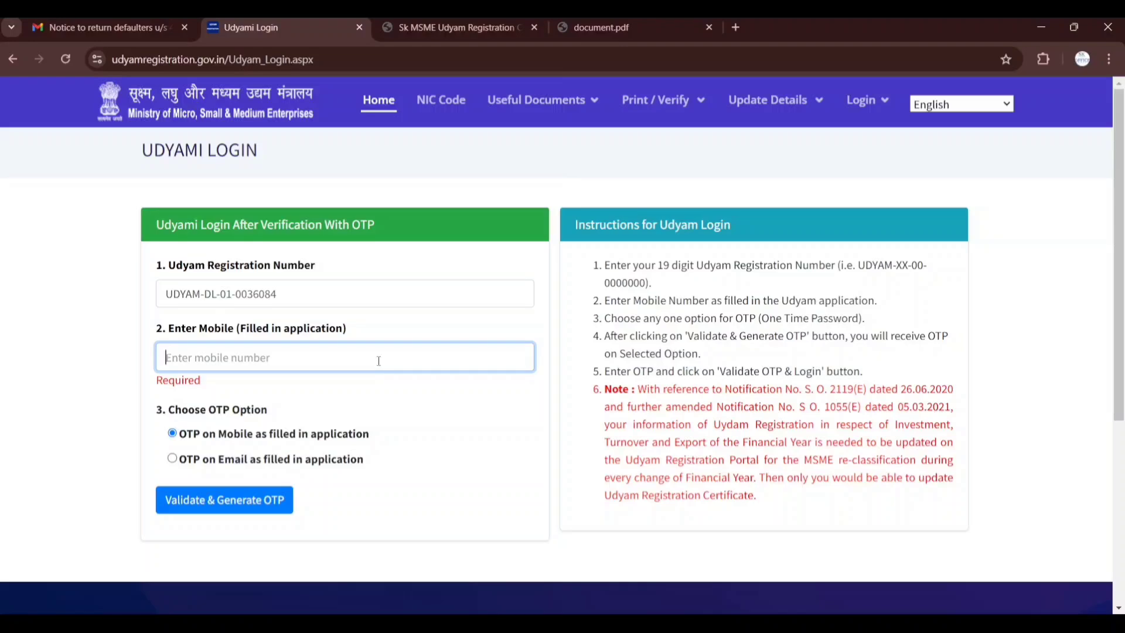
text(9999999999)
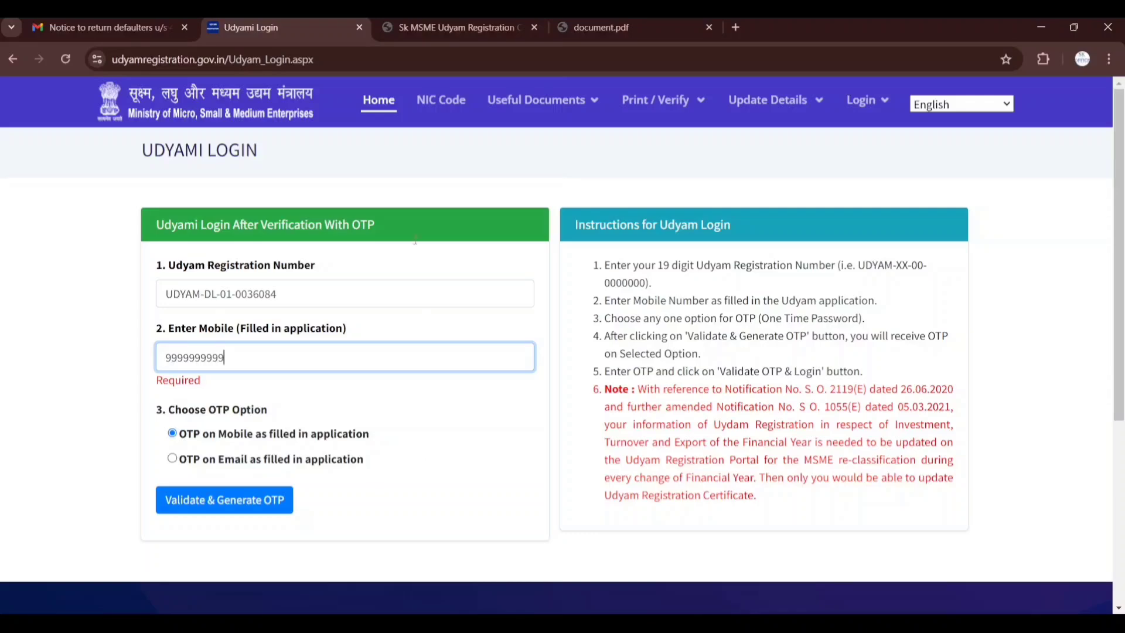
Switch to the Udyam Registration Certificate PDF and review its enterprise name, official address and NIC code sections
key(ctrl+Tab)
scroll(653, 308, up, 6)
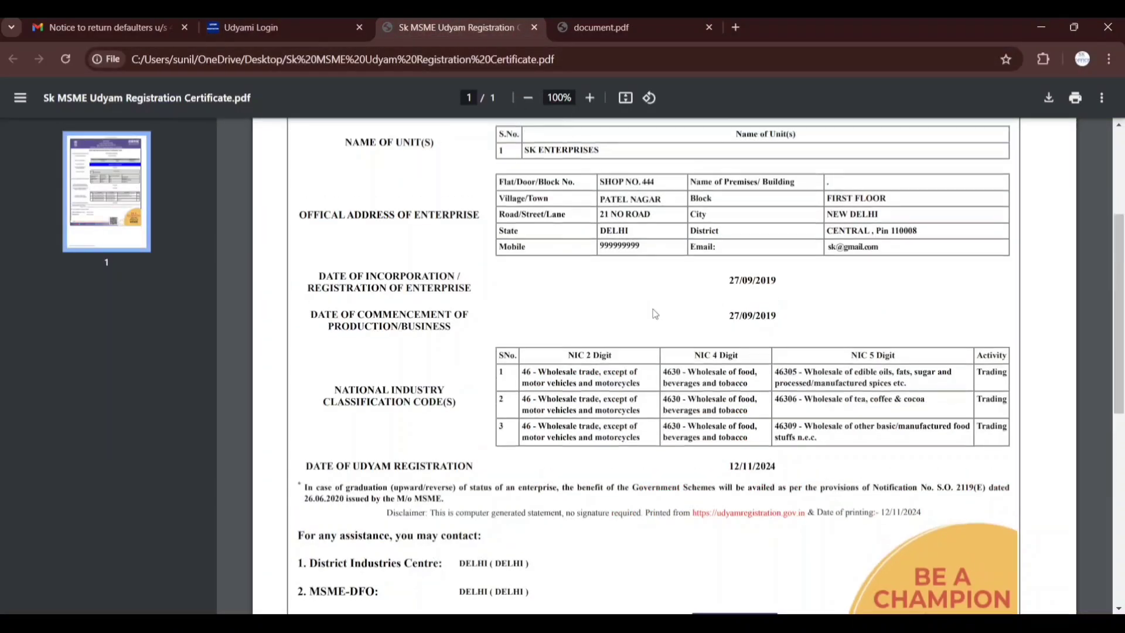
scroll(671, 297, down, 1)
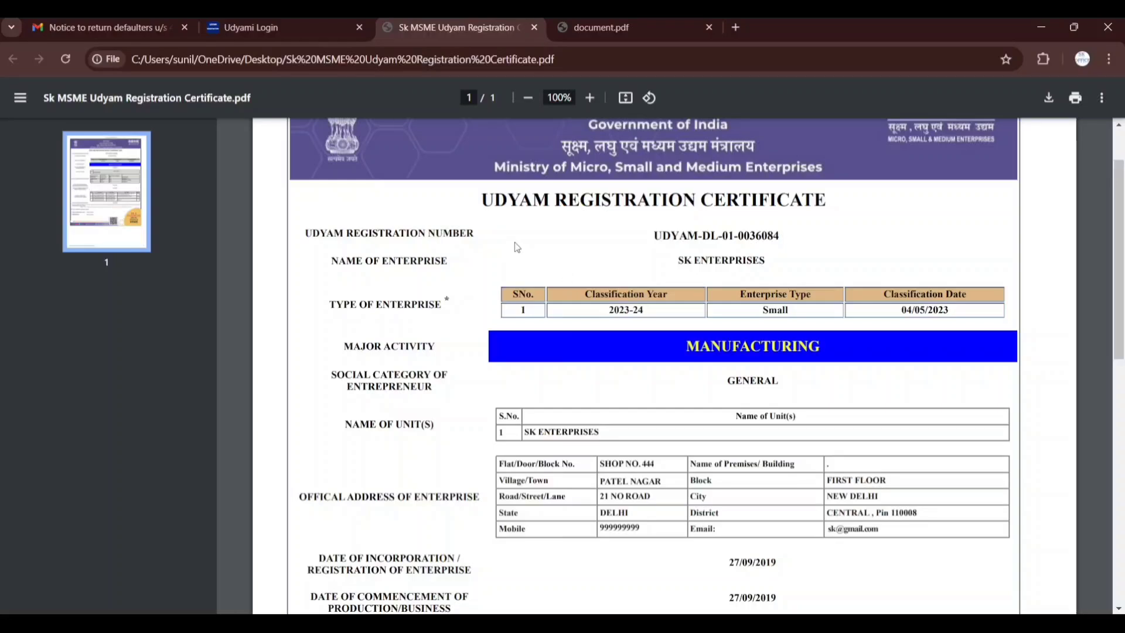
scroll(606, 275, down, 1)
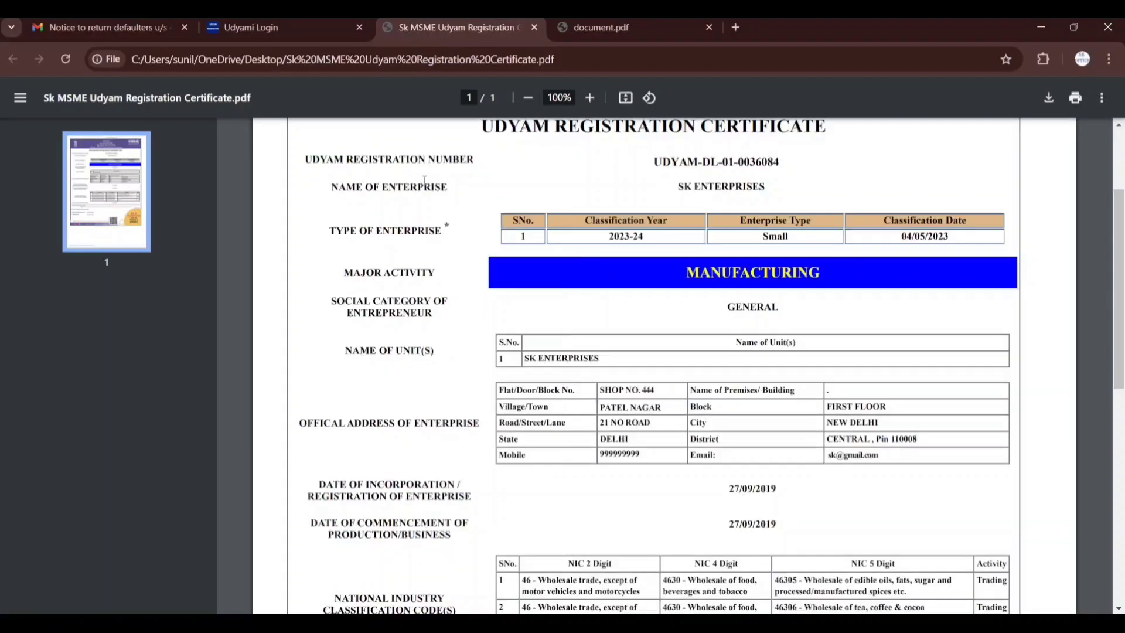
drag(369, 189, 448, 189)
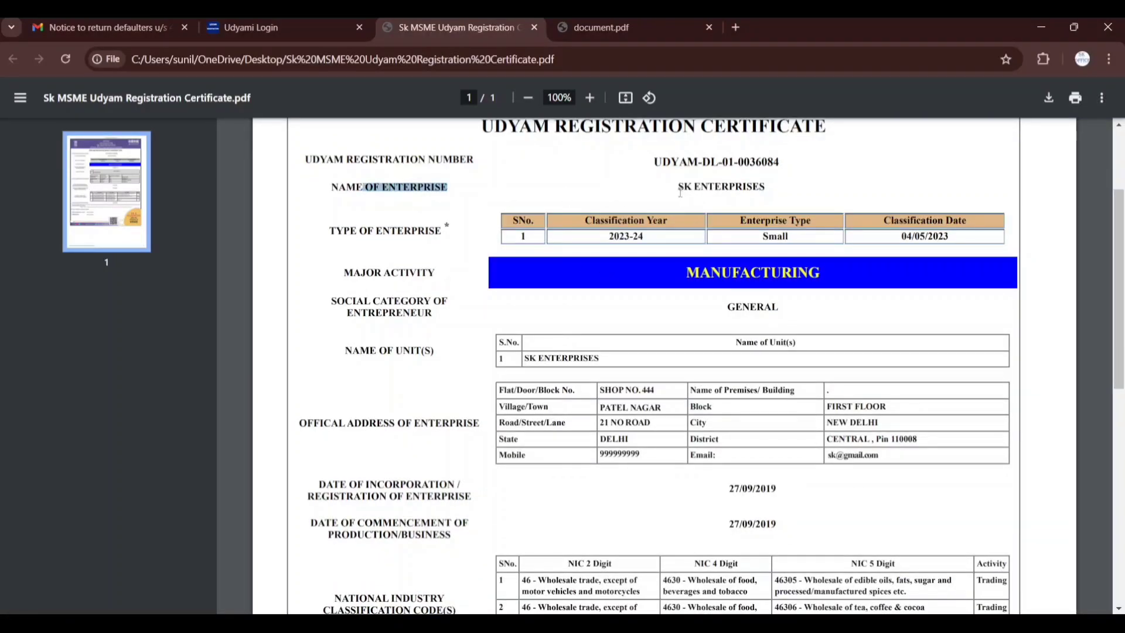
drag(678, 188, 767, 191)
click(601, 420)
scroll(591, 407, down, 1)
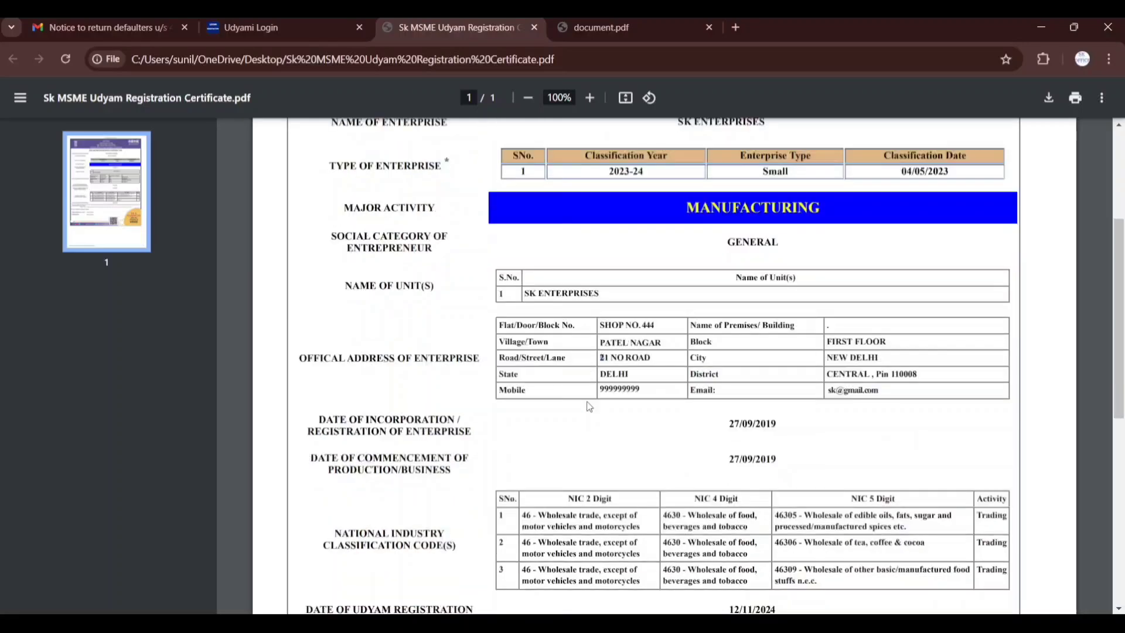
Examine the certificate's incorporation and commencement dates, NIC codes and date of Udyam registration, highlighting the date entries
scroll(626, 367, down, 1)
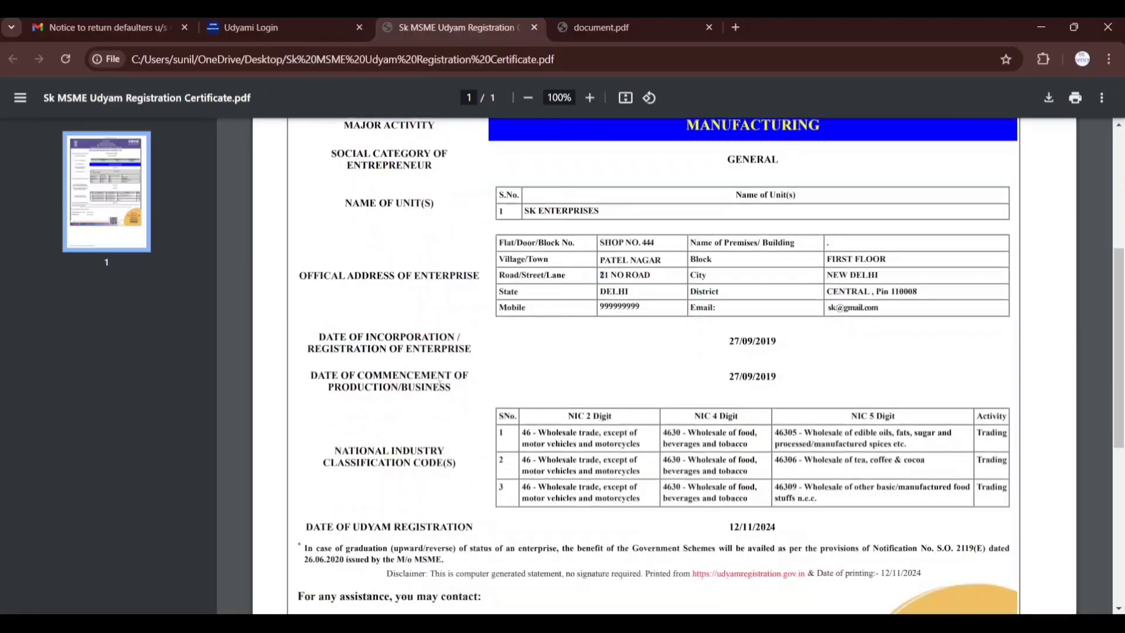
drag(350, 337, 472, 374)
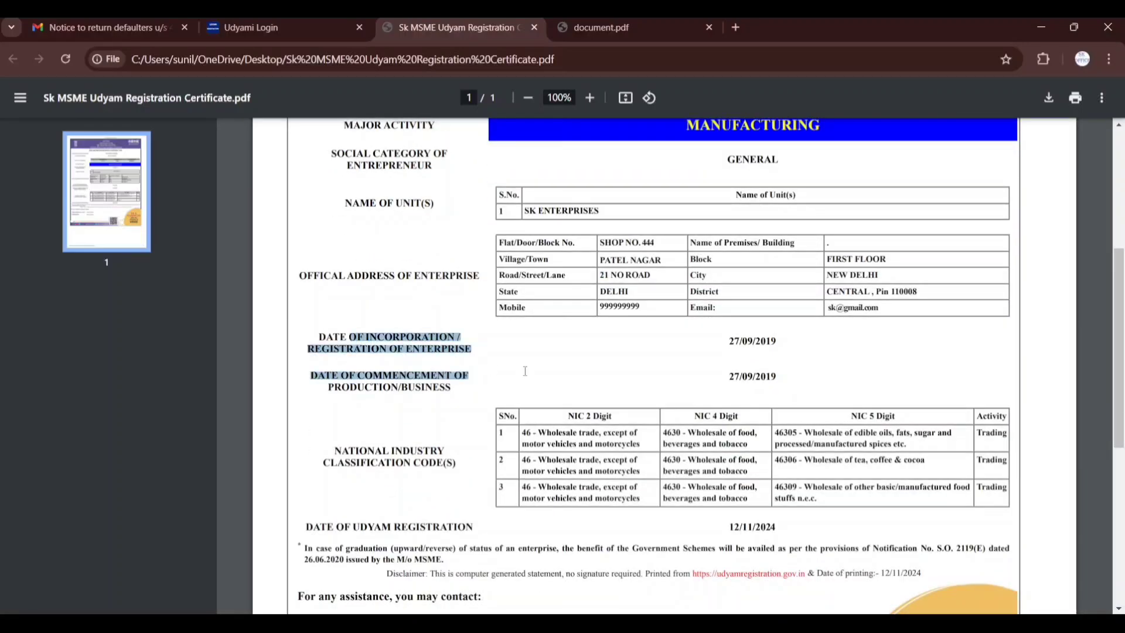
drag(721, 378, 731, 398)
click(731, 398)
scroll(645, 363, down, 2)
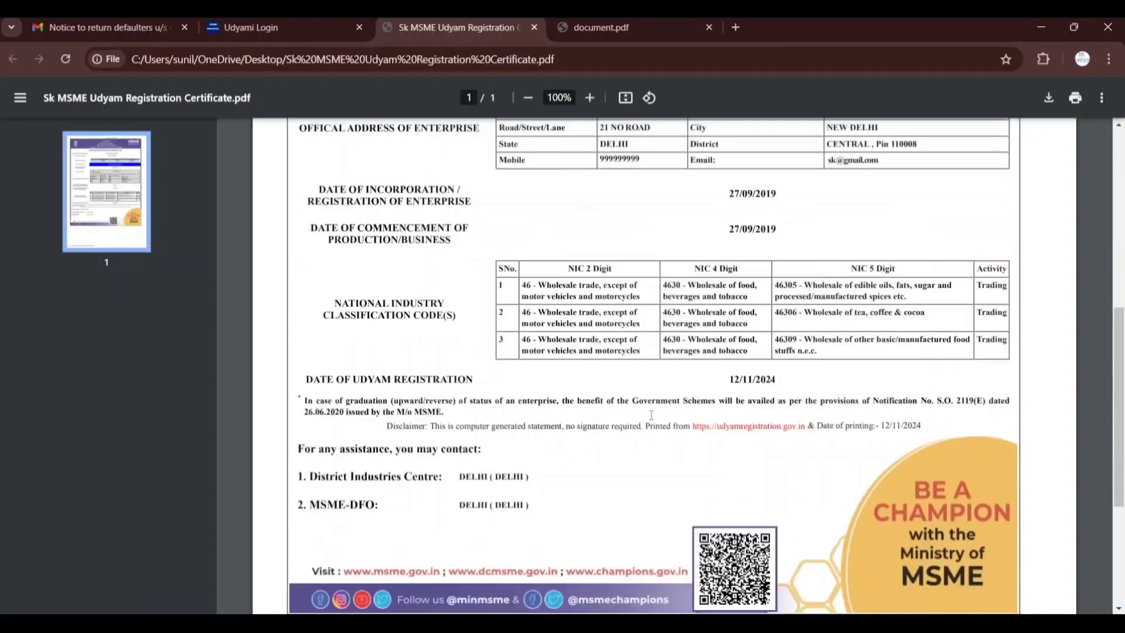
scroll(628, 298, down, 1)
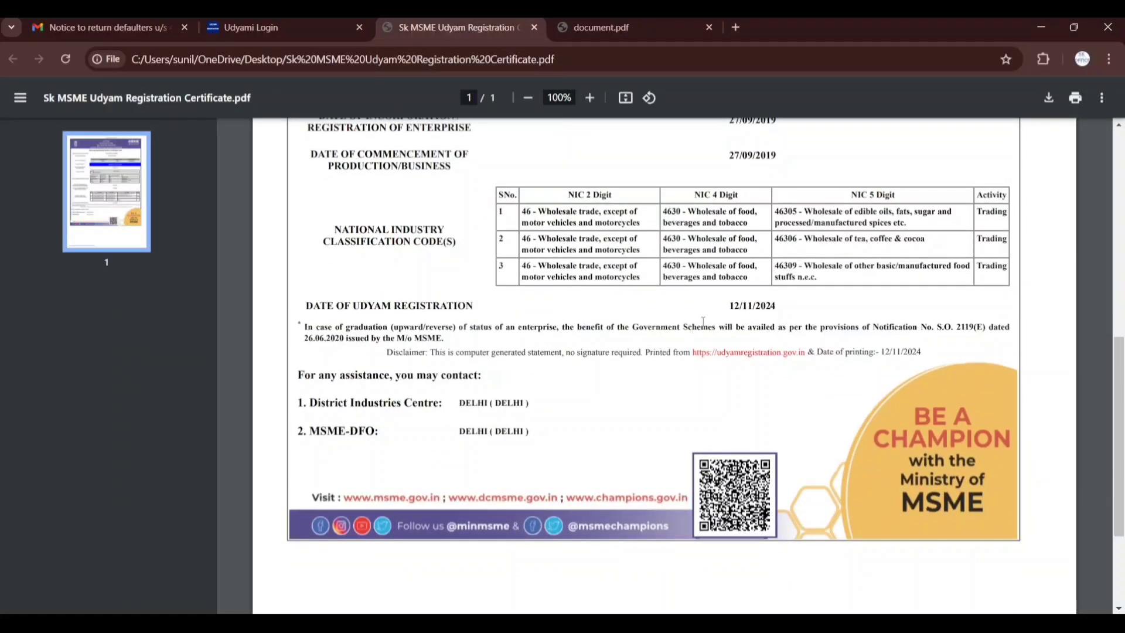
drag(727, 303, 783, 305)
scroll(752, 384, up, 2)
scroll(751, 385, up, 6)
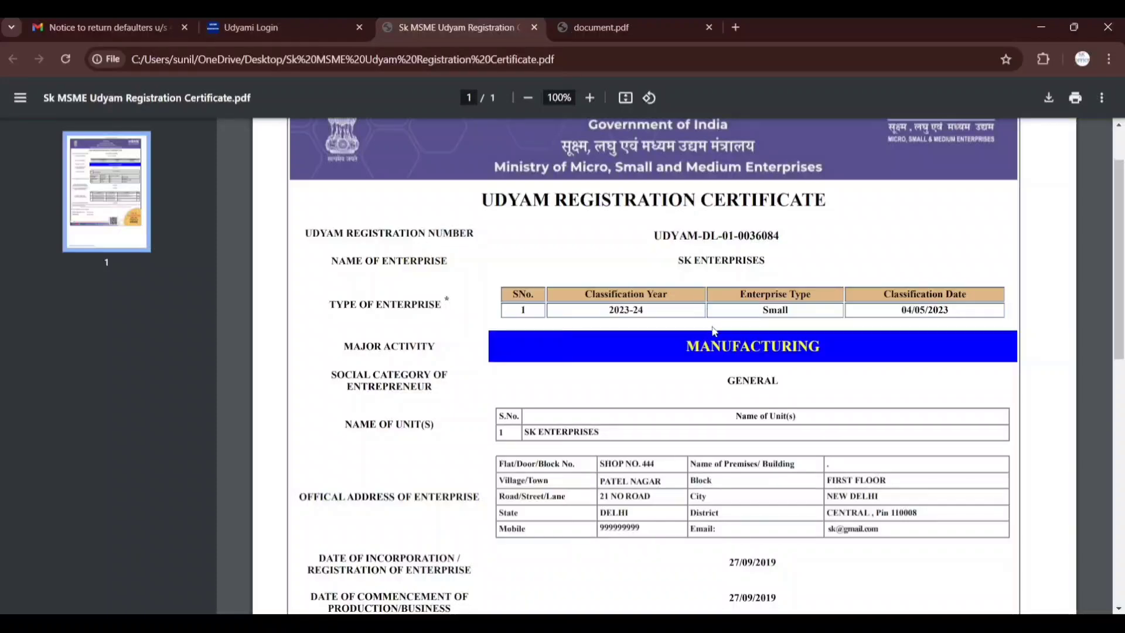
scroll(713, 327, down, 4)
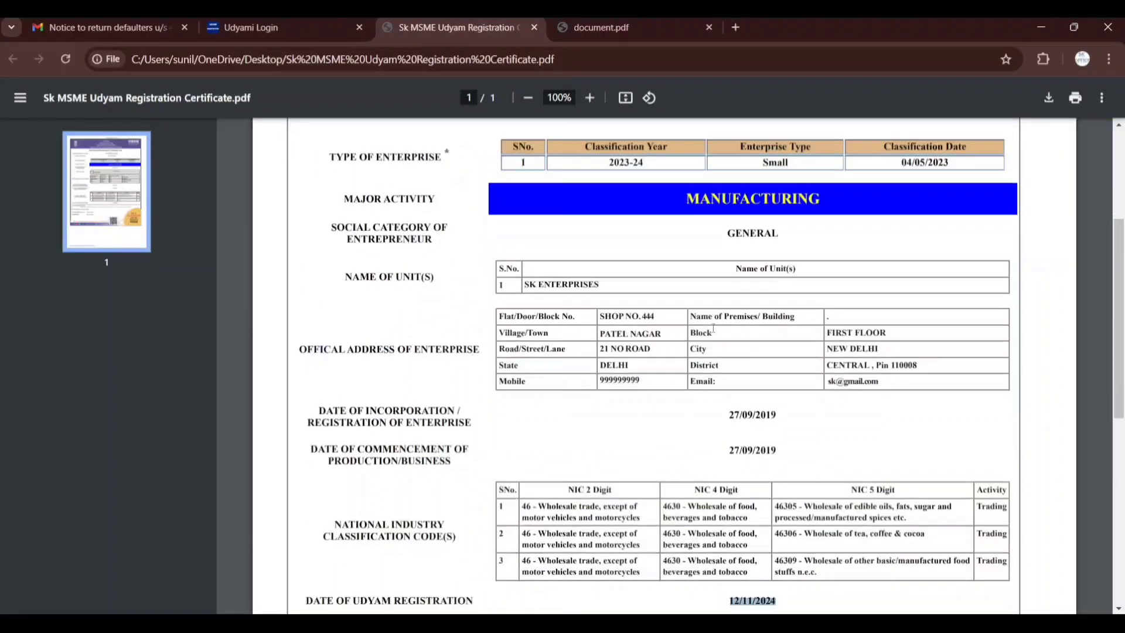
scroll(713, 329, down, 3)
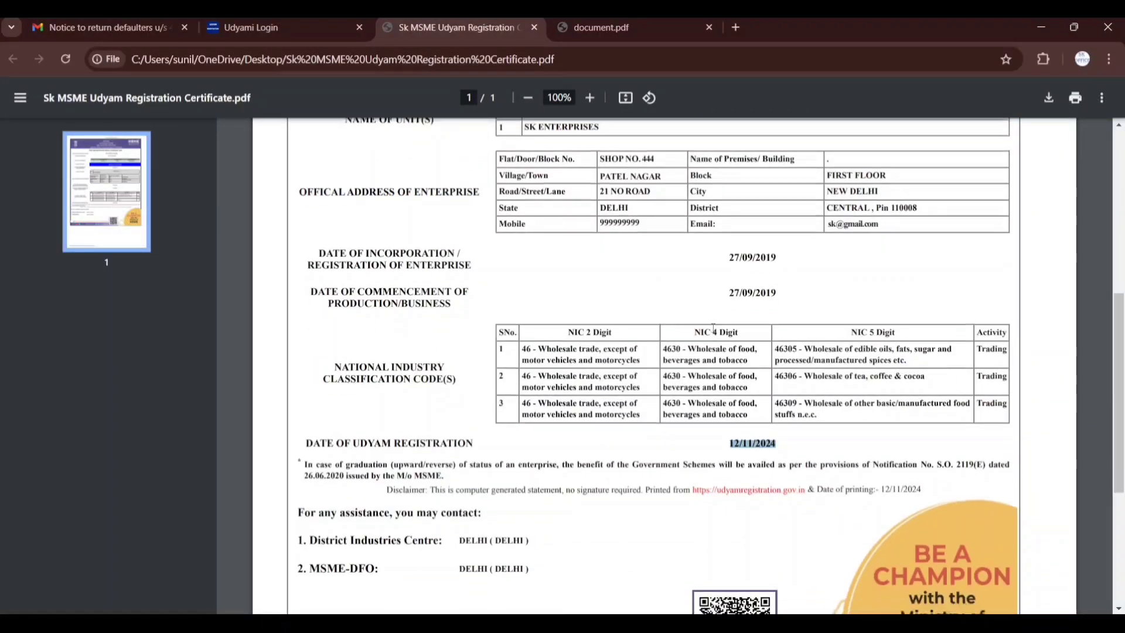